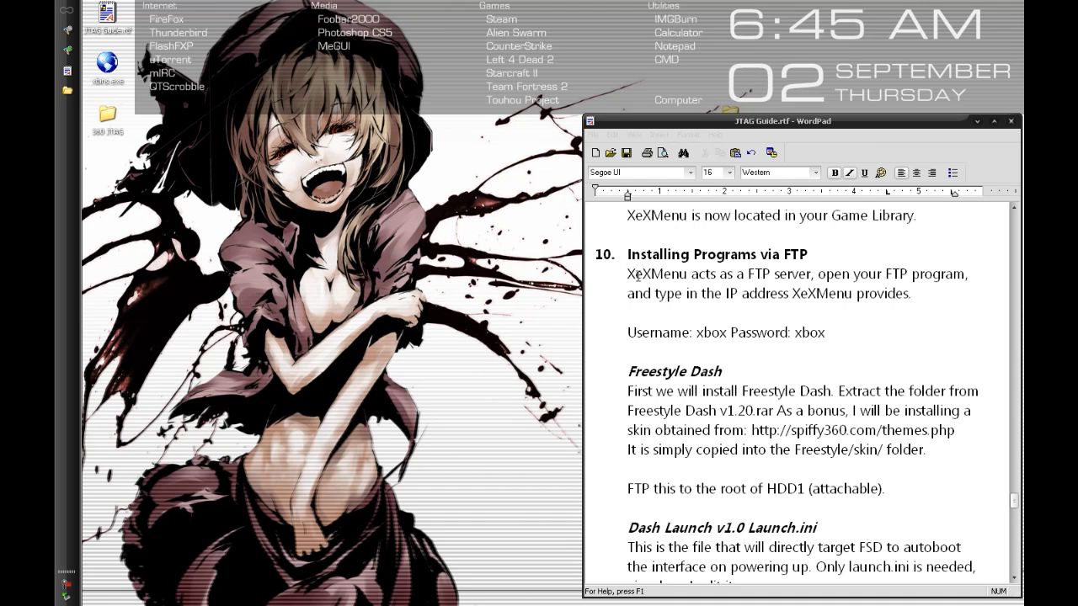
Step: Read the guide's section on installing programs via FTP, including the login details and the Freestyle Dash heading
{"action": "left_click", "coordinate": [627, 253]}
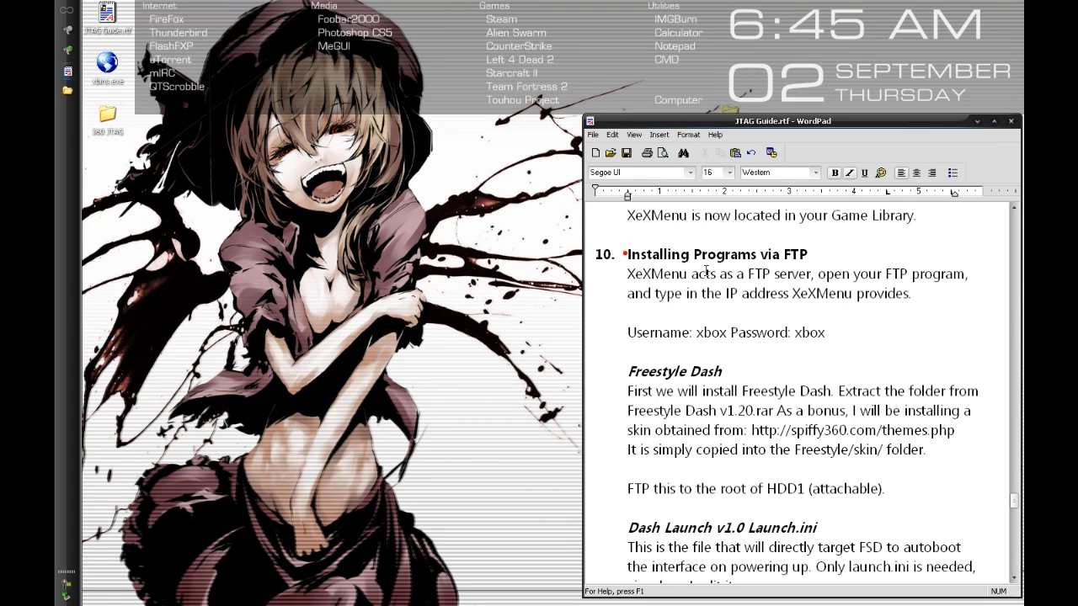
{"action": "left_click", "coordinate": [826, 319]}
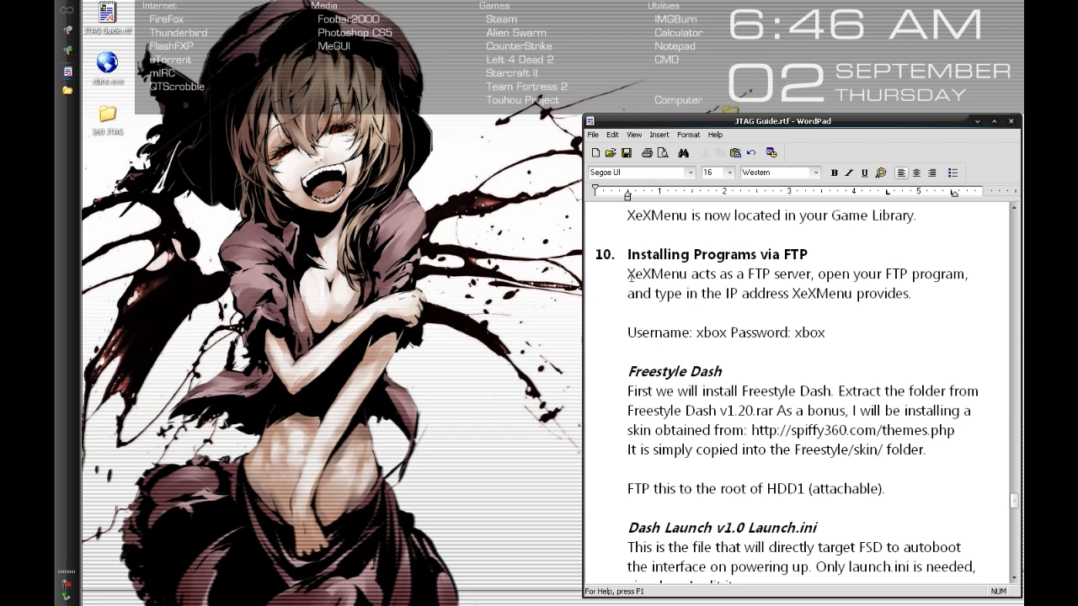
{"action": "left_click_drag", "start_coordinate": [628, 276], "coordinate": [790, 278]}
{"action": "left_click", "coordinate": [788, 276]}
{"action": "double_click", "coordinate": [697, 332]}
{"action": "left_click", "coordinate": [724, 334]}
{"action": "double_click", "coordinate": [799, 333]}
{"action": "left_click", "coordinate": [846, 332]}
{"action": "scroll", "coordinate": [763, 294], "scroll_direction": "down", "scroll_amount": 2}
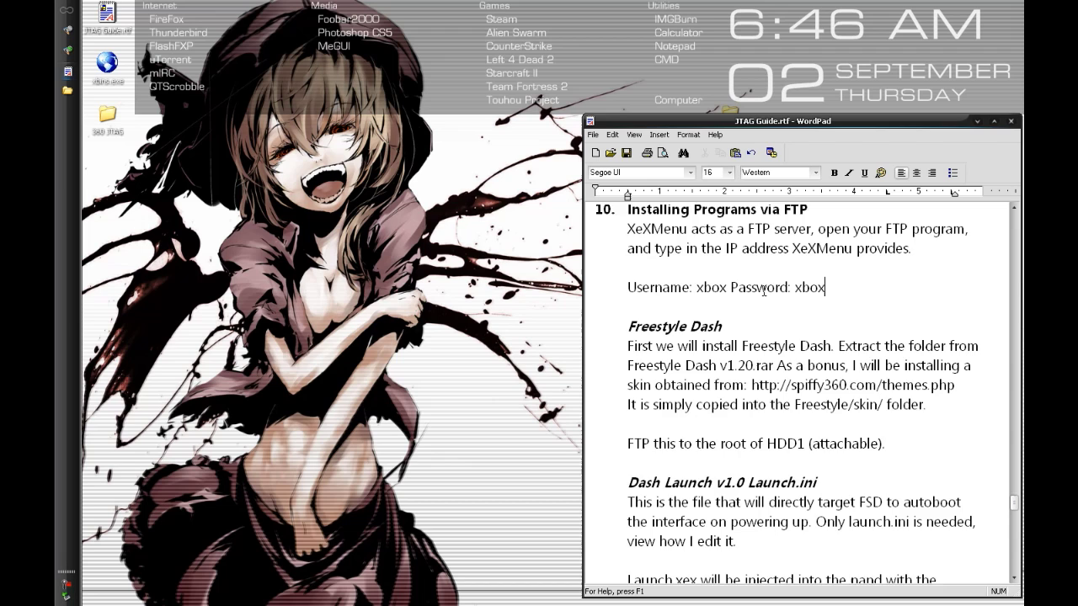
{"action": "left_click_drag", "start_coordinate": [629, 254], "coordinate": [756, 252]}
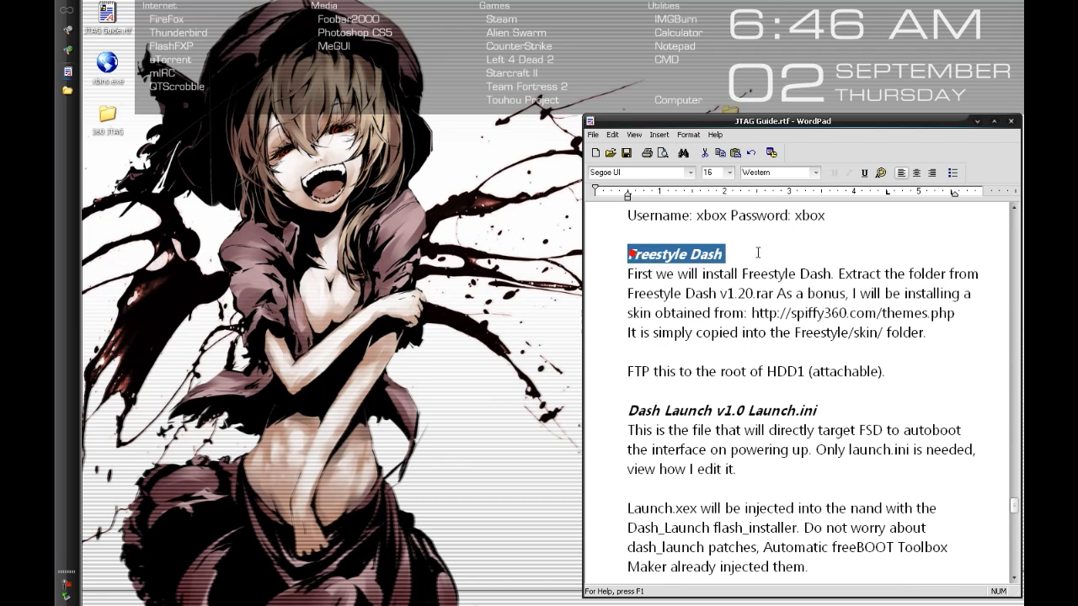
{"action": "left_click", "coordinate": [756, 252]}
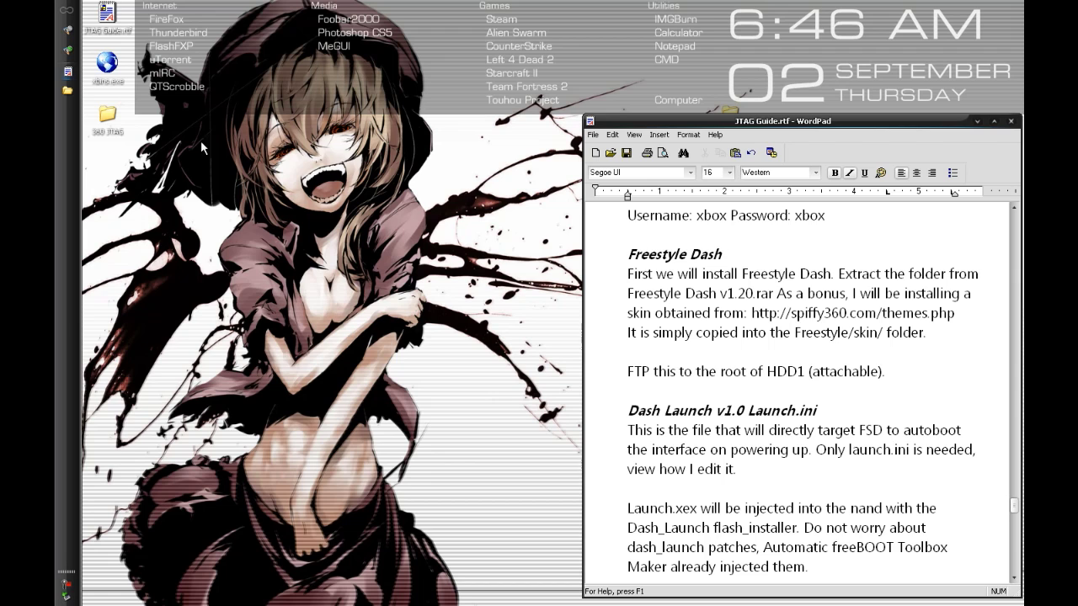
Step: Open the 360 JTAG folder from the desktop and look inside its extracted FreeStyle folder
{"action": "double_click", "coordinate": [107, 117]}
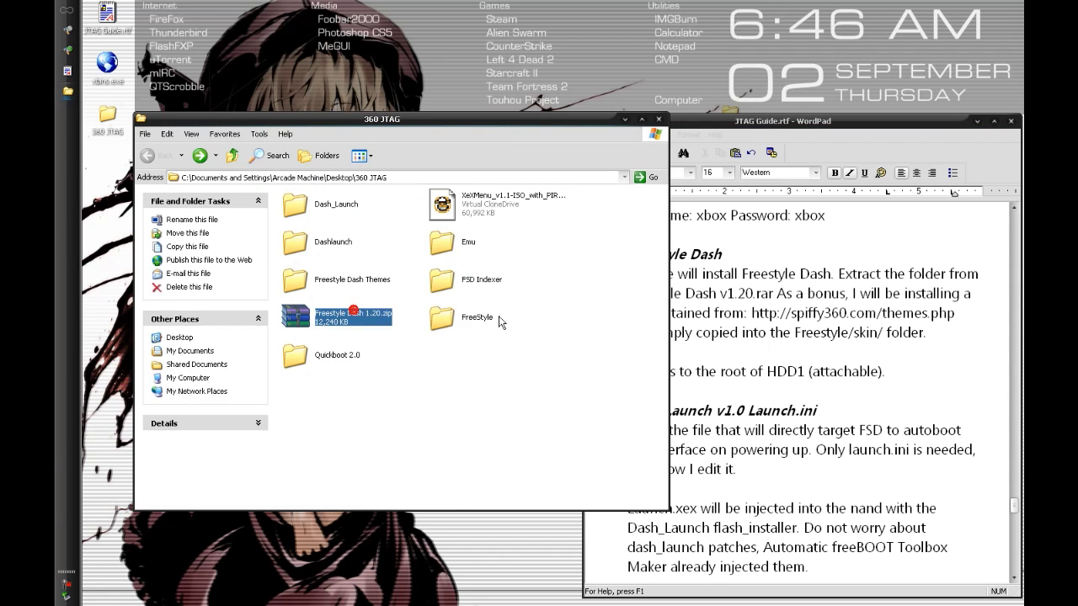
{"action": "left_click", "coordinate": [773, 315]}
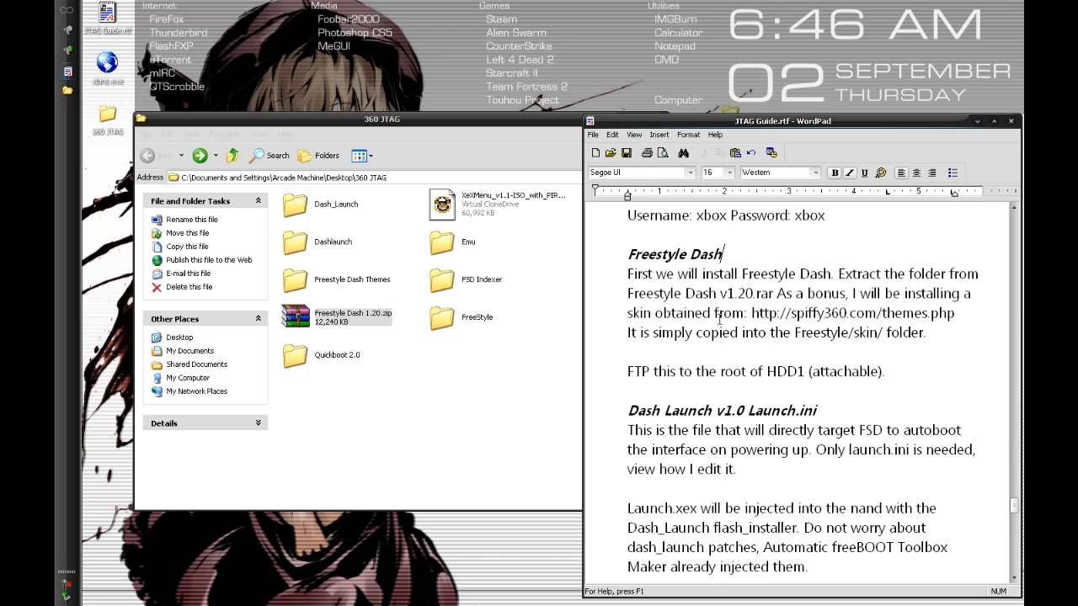
{"action": "left_click", "coordinate": [451, 348]}
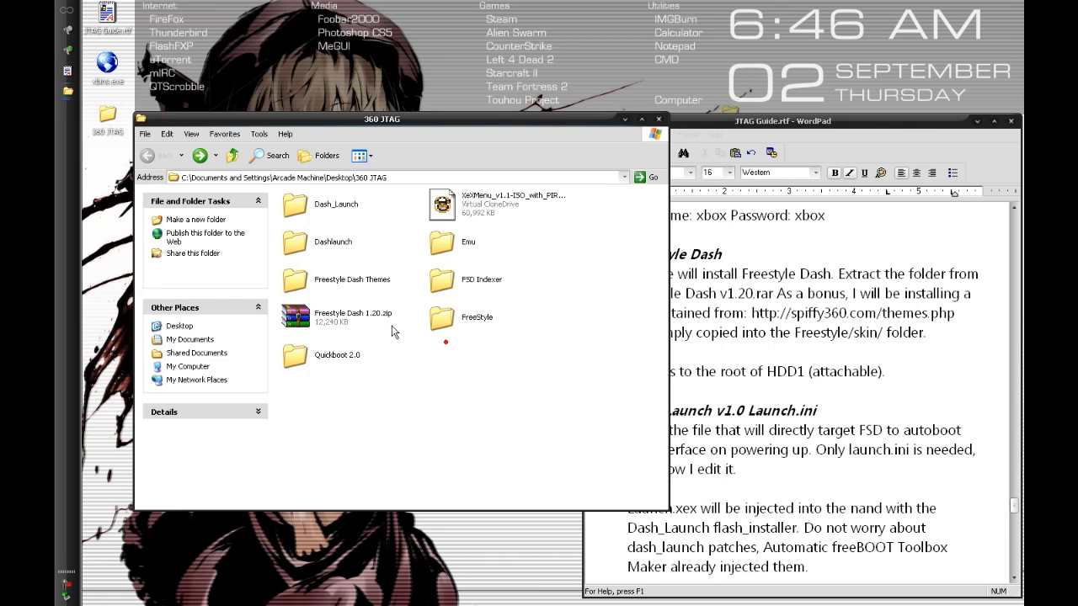
{"action": "double_click", "coordinate": [446, 319]}
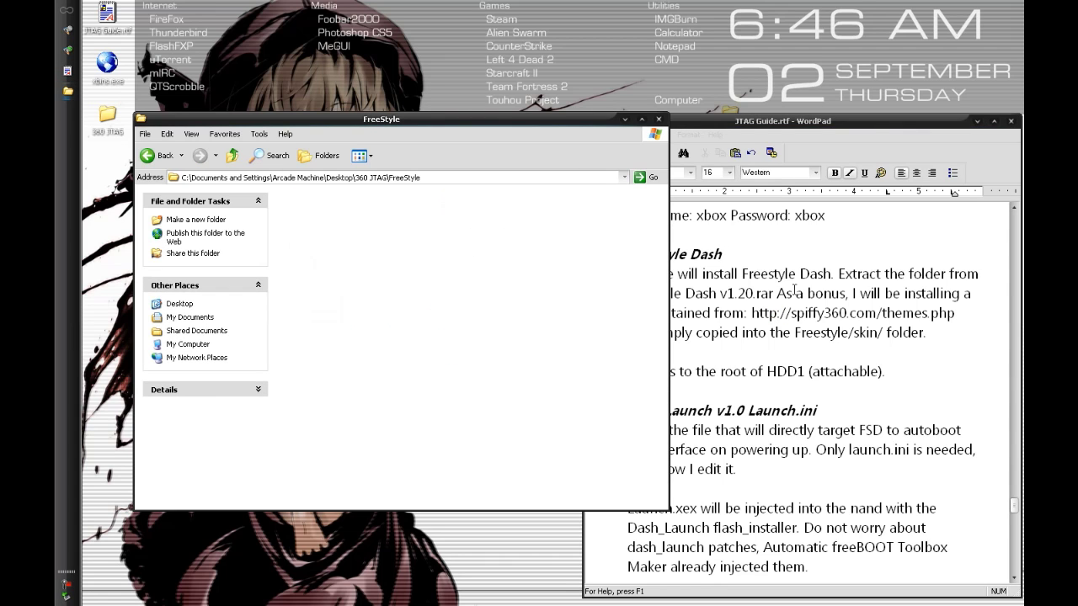
{"action": "key", "text": "BackSpace"}
Step: Copy the XDesk skin folder from Freestyle Dash Themes and return to the 360 JTAG folder
{"action": "double_click", "coordinate": [359, 288]}
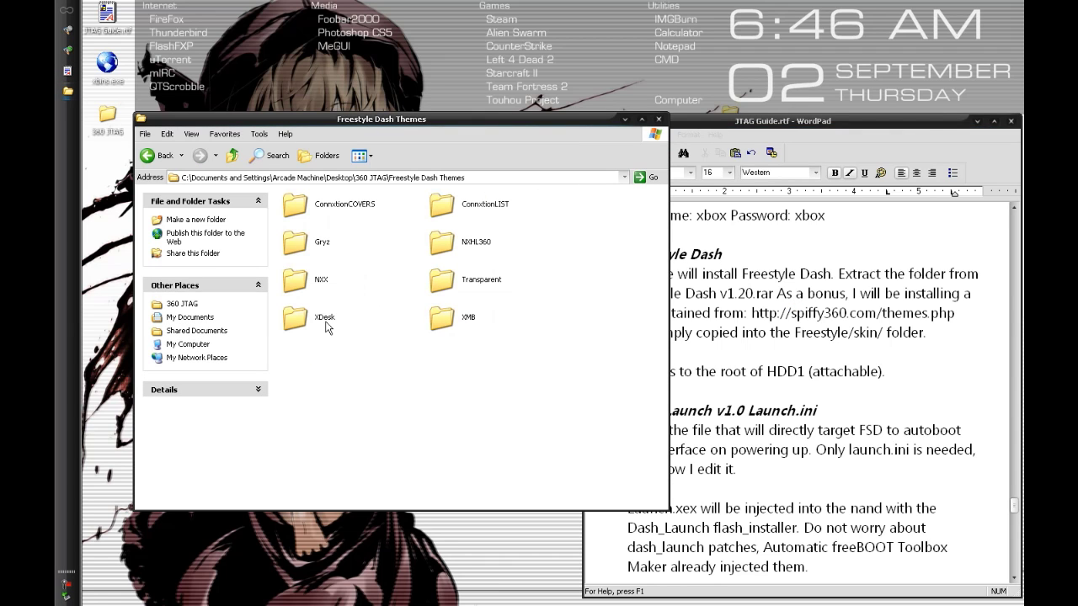
{"action": "left_click", "coordinate": [306, 327]}
{"action": "key", "text": "F2"}
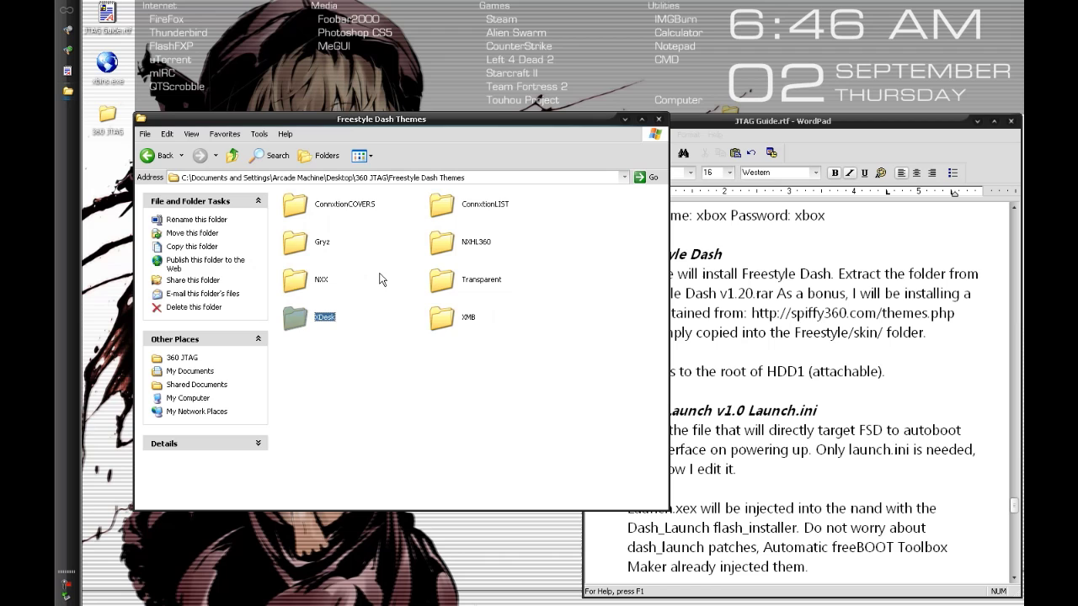
{"action": "key", "text": "alt+Left"}
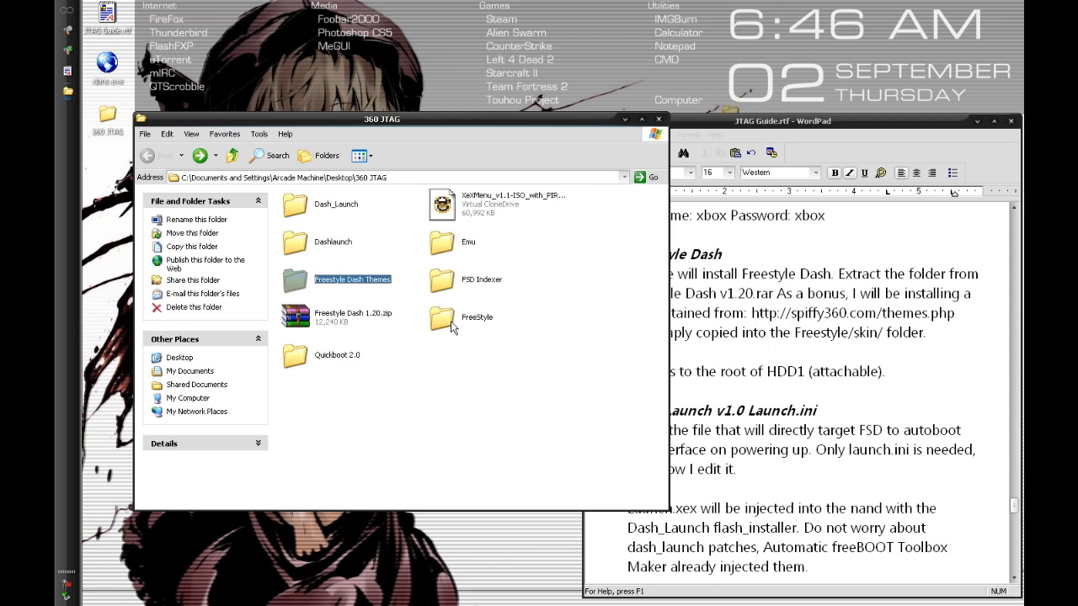
{"action": "left_click", "coordinate": [768, 318]}
{"action": "left_click_drag", "start_coordinate": [752, 312], "coordinate": [879, 311]}
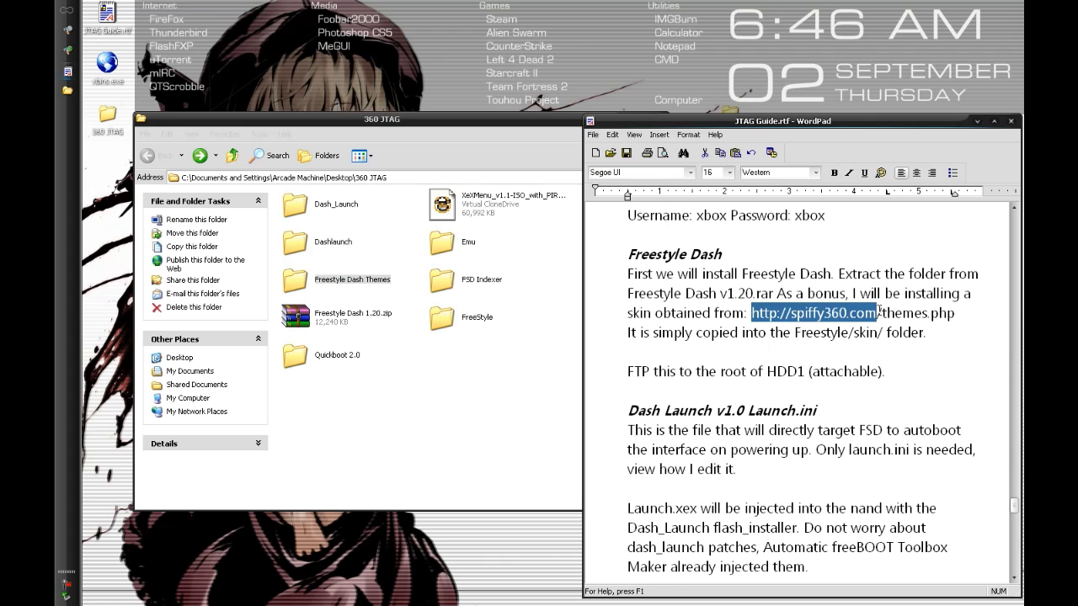
{"action": "left_click", "coordinate": [879, 312]}
Step: Paste the XDesk skin folder into the skin subfolder of the FreeStyle folder
{"action": "left_click", "coordinate": [454, 357]}
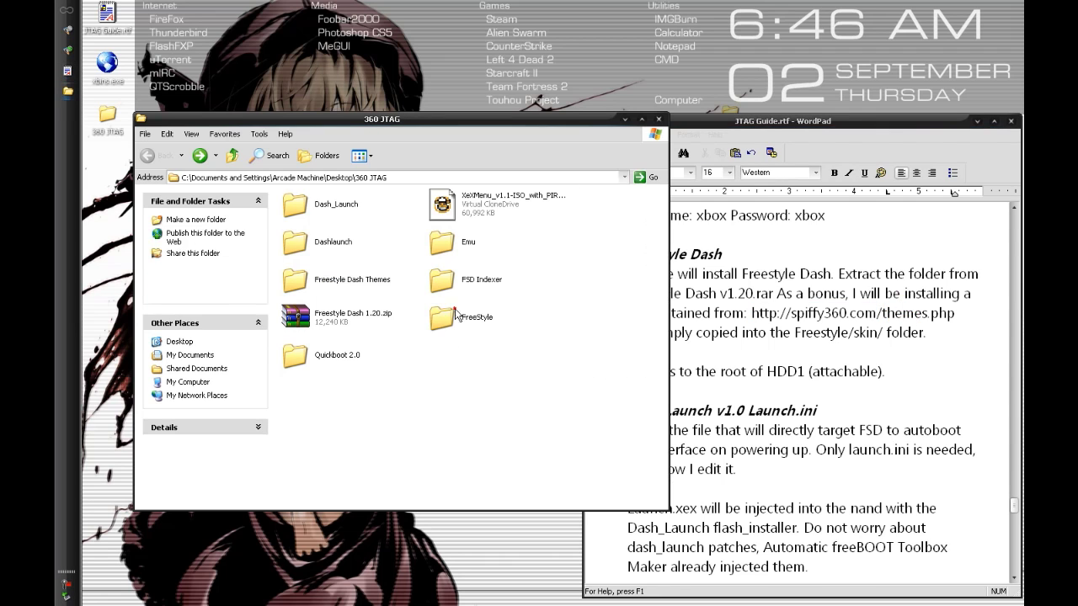
{"action": "double_click", "coordinate": [442, 317]}
{"action": "left_click", "coordinate": [306, 246]}
{"action": "double_click", "coordinate": [305, 245]}
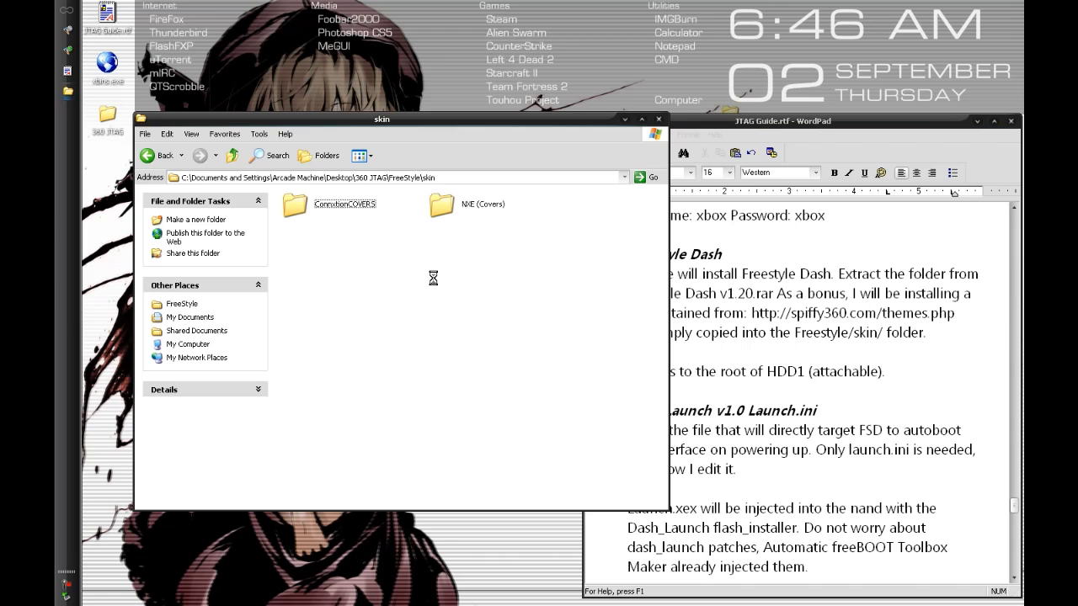
{"action": "key", "text": "ctrl+v"}
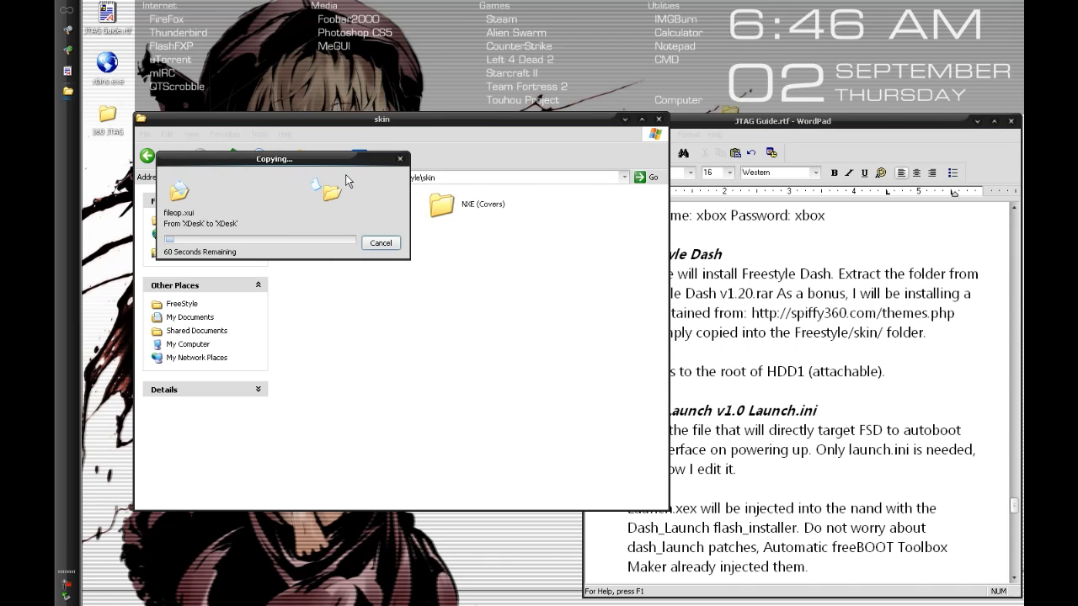
Step: Read the guide's Dash Launch v1.0 Launch.ini section while the skin files copy
{"action": "left_click", "coordinate": [698, 332]}
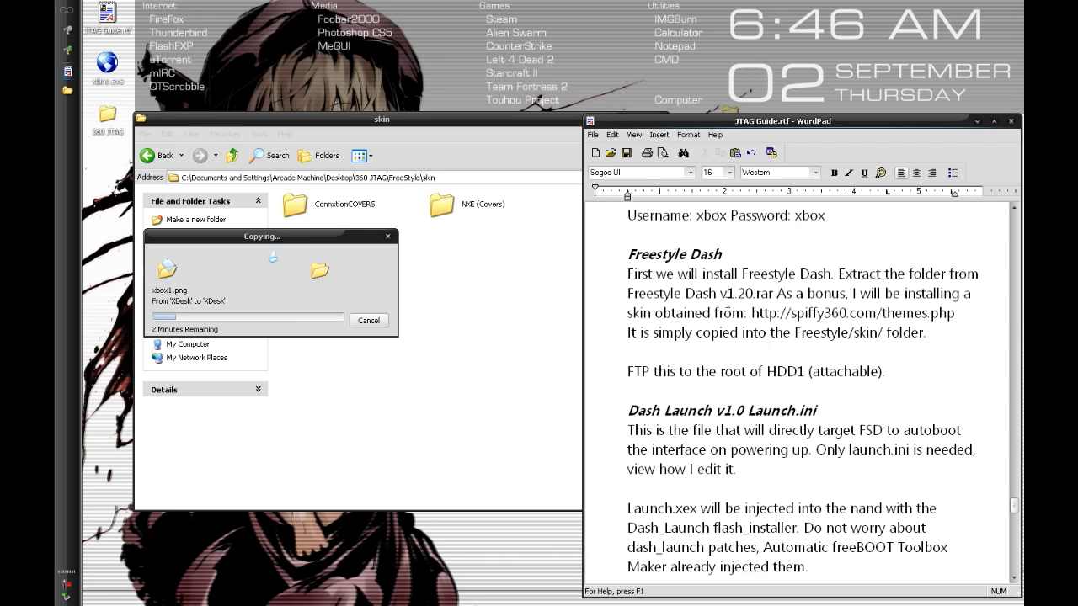
{"action": "scroll", "coordinate": [728, 303], "scroll_direction": "down", "scroll_amount": 2}
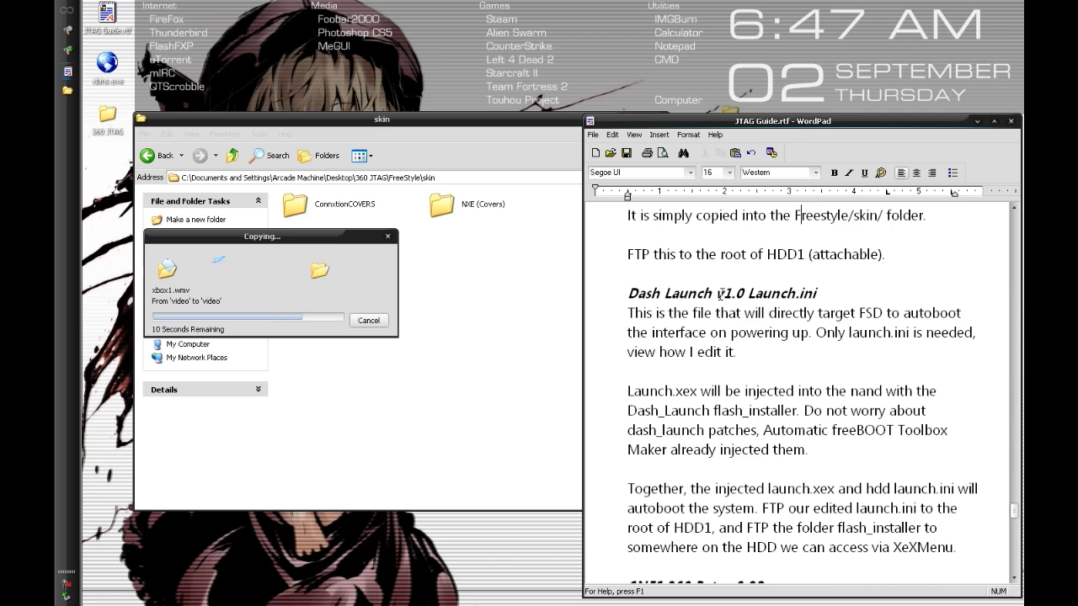
{"action": "left_click_drag", "start_coordinate": [746, 293], "coordinate": [669, 293]}
{"action": "left_click", "coordinate": [676, 293]}
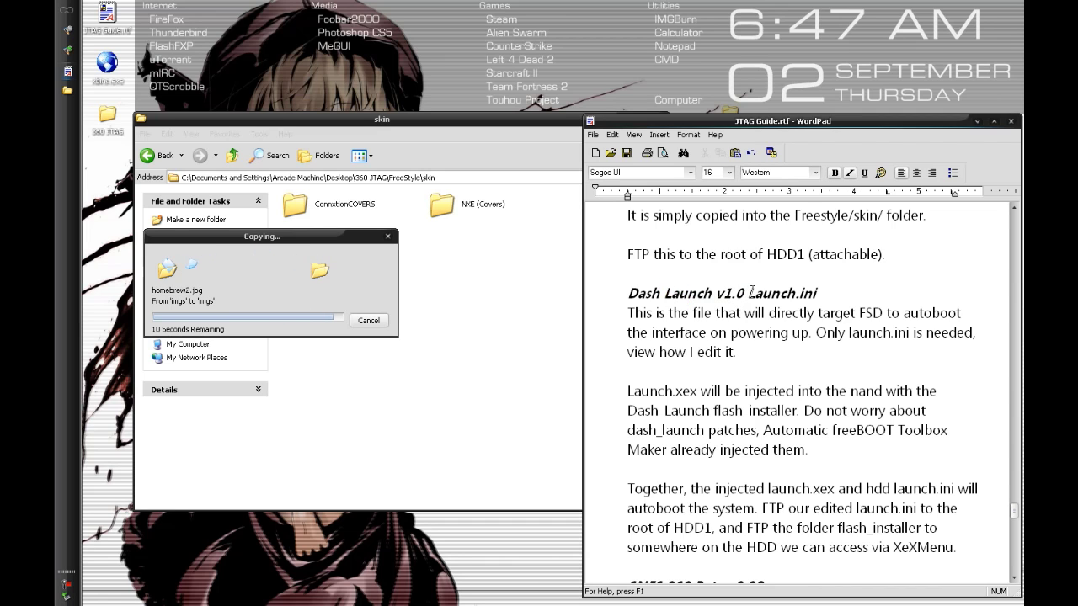
{"action": "left_click_drag", "start_coordinate": [748, 293], "coordinate": [818, 293]}
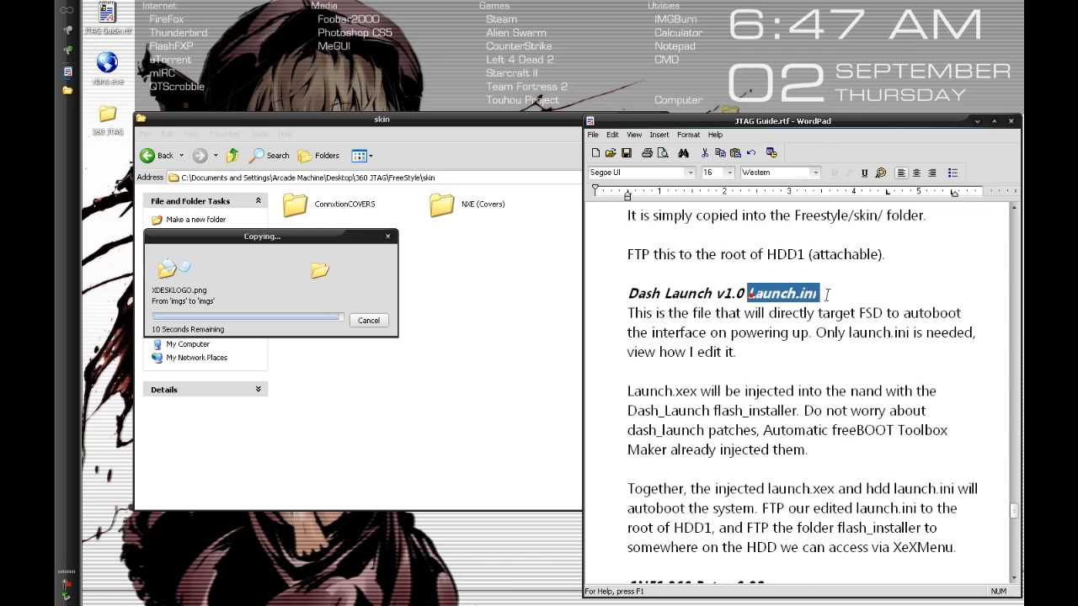
{"action": "left_click", "coordinate": [829, 295]}
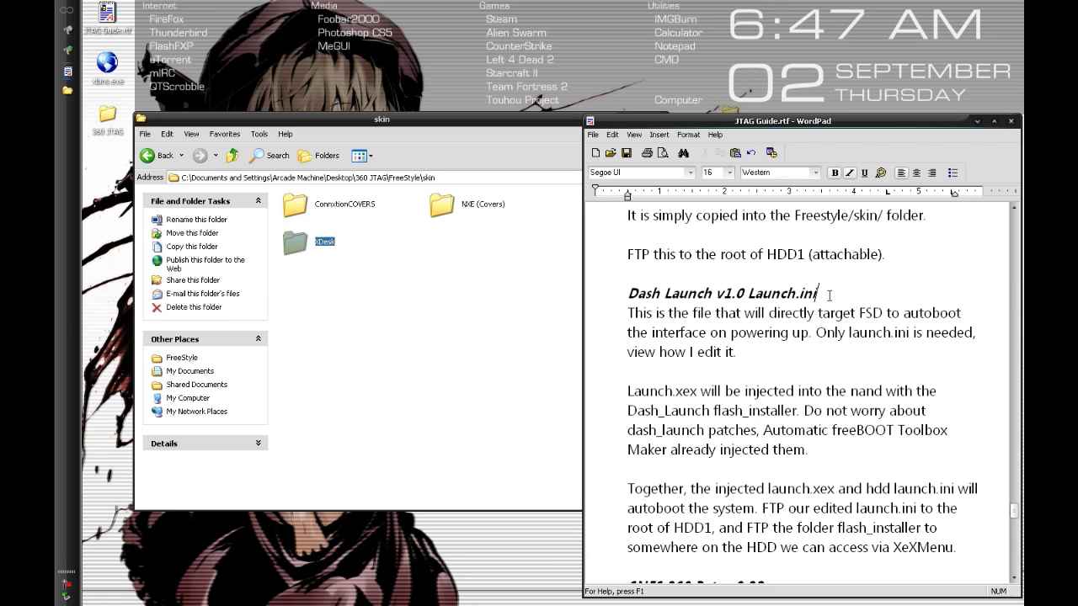
Step: Delete the ConnxtionCOVERS folder from the FreeStyle skin folder
{"action": "left_click", "coordinate": [468, 291]}
{"action": "left_click", "coordinate": [336, 210]}
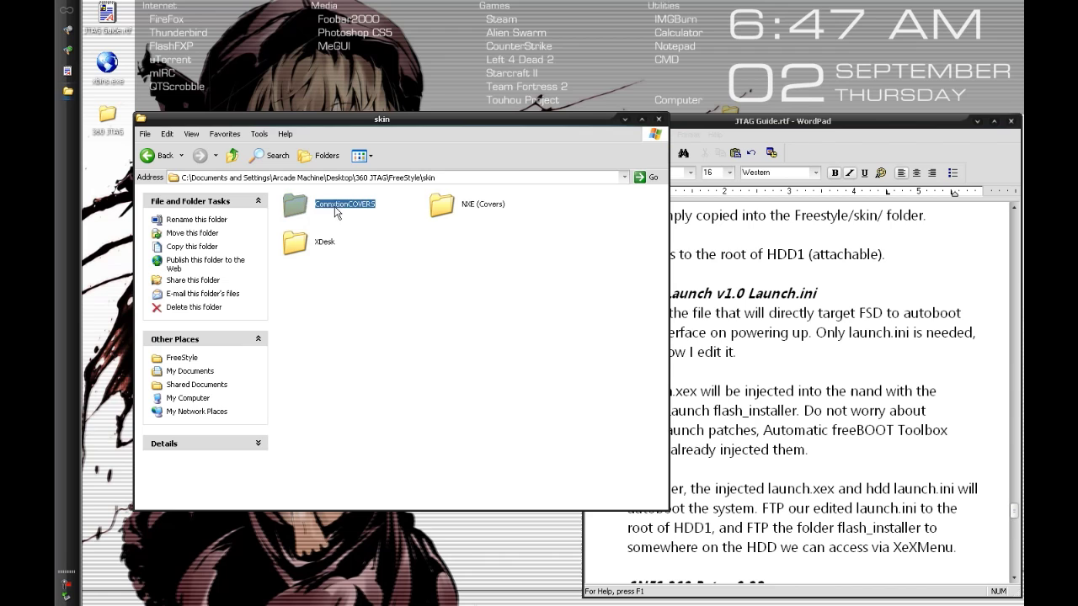
{"action": "key", "text": "Delete"}
Step: Read the guide's notes on Launch.ini, Launch.xex and injecting it with the Dash_Launch flash_installer
{"action": "left_click", "coordinate": [613, 339]}
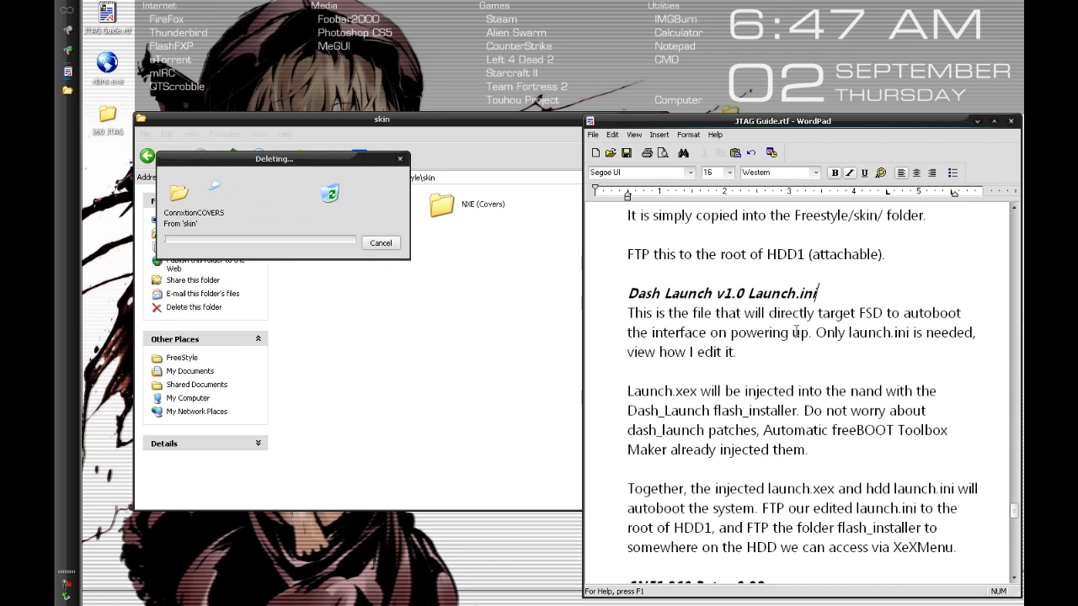
{"action": "left_click_drag", "start_coordinate": [818, 292], "coordinate": [749, 292]}
{"action": "left_click", "coordinate": [748, 292]}
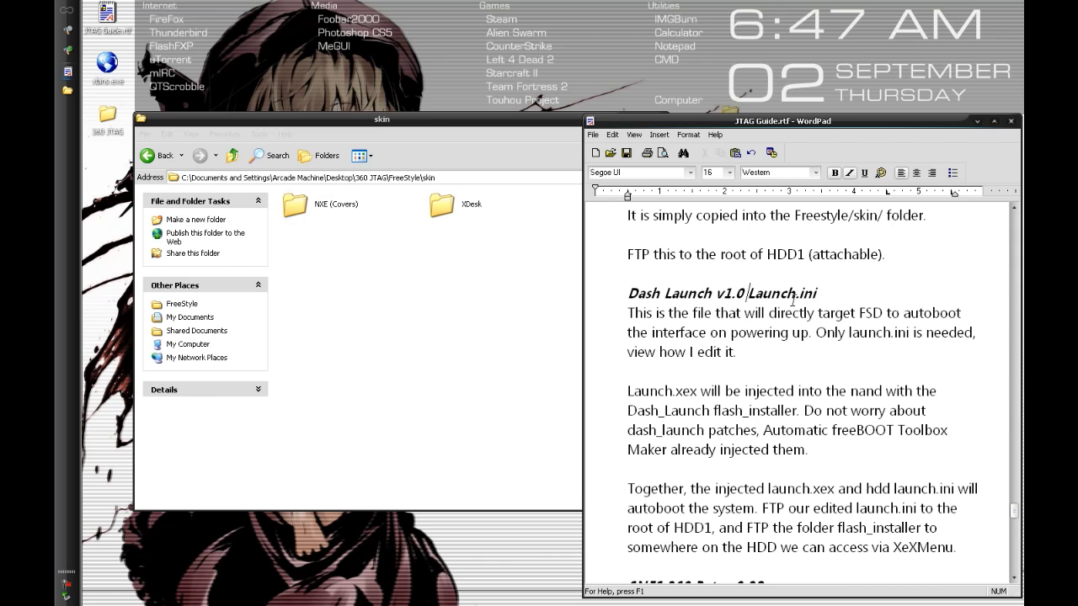
{"action": "mouse_move", "coordinate": [696, 392]}
{"action": "left_mouse_down"}
{"action": "mouse_move", "coordinate": [650, 390]}
{"action": "mouse_move", "coordinate": [721, 392]}
{"action": "mouse_move", "coordinate": [689, 398]}
{"action": "left_mouse_up"}
{"action": "left_click", "coordinate": [633, 391]}
{"action": "left_click", "coordinate": [703, 391]}
{"action": "left_click_drag", "start_coordinate": [744, 391], "coordinate": [821, 391]}
{"action": "left_click", "coordinate": [813, 392]}
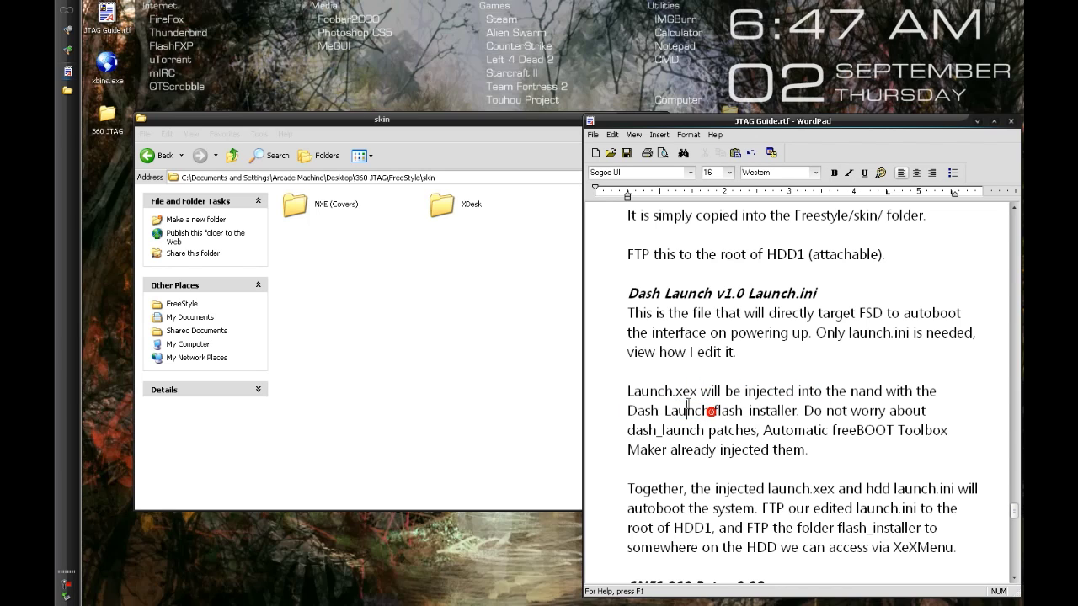
{"action": "left_click_drag", "start_coordinate": [712, 411], "coordinate": [769, 416]}
{"action": "left_click", "coordinate": [769, 416]}
Step: Go back up from the skin folder to the 360 JTAG folder
{"action": "left_click", "coordinate": [497, 288]}
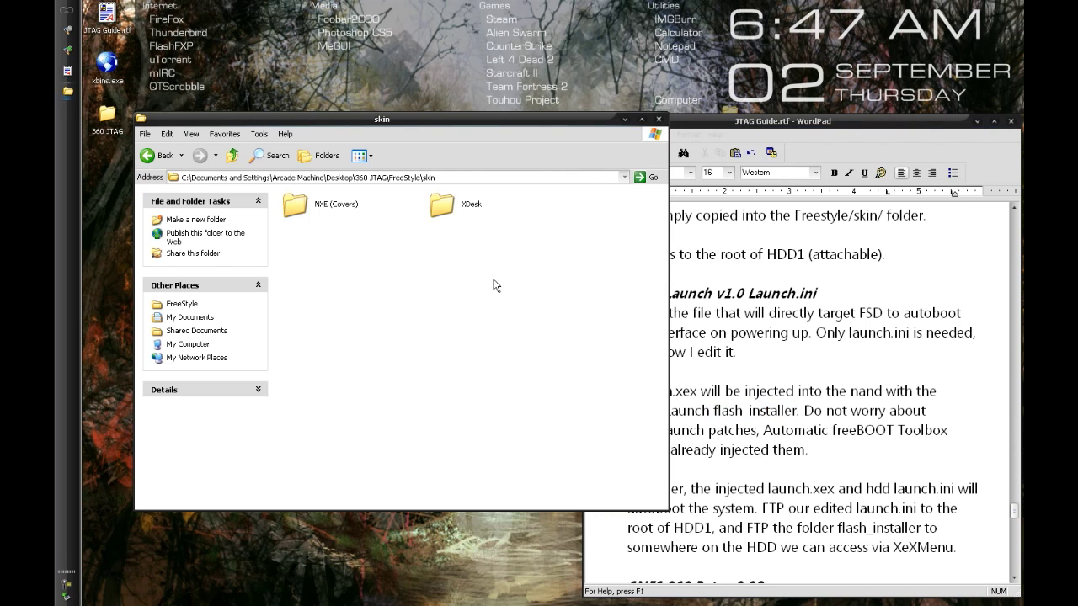
{"action": "key", "text": "BackSpace"}
{"action": "key", "text": "BackSpace"}
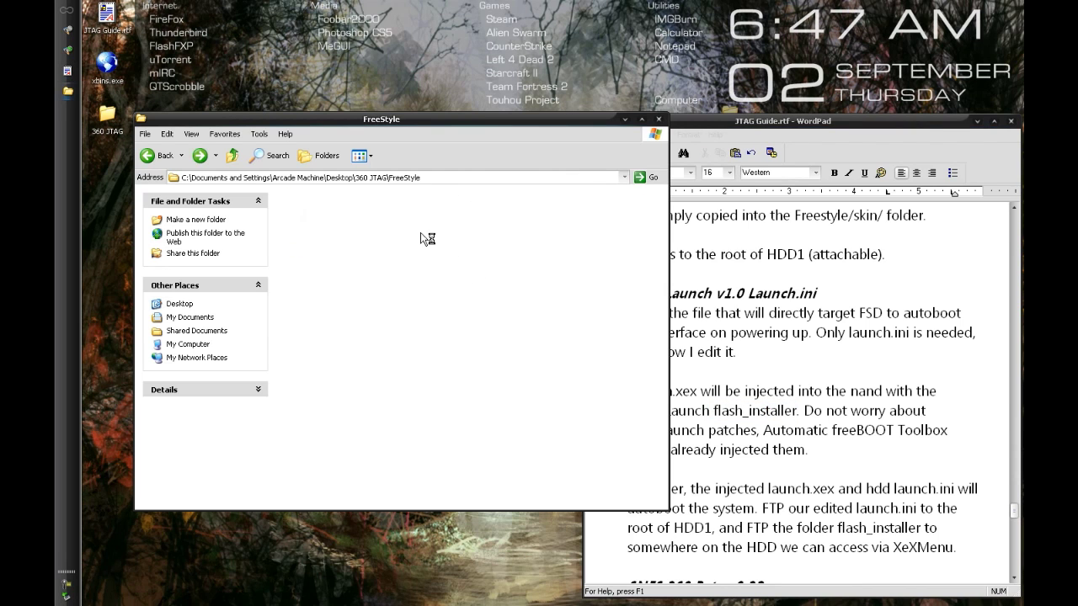
Step: Switch to FlashFXP, disconnect the current session and reconnect to 10.0.0.22 through Quick Connect with the saved login
{"action": "left_click", "coordinate": [67, 55]}
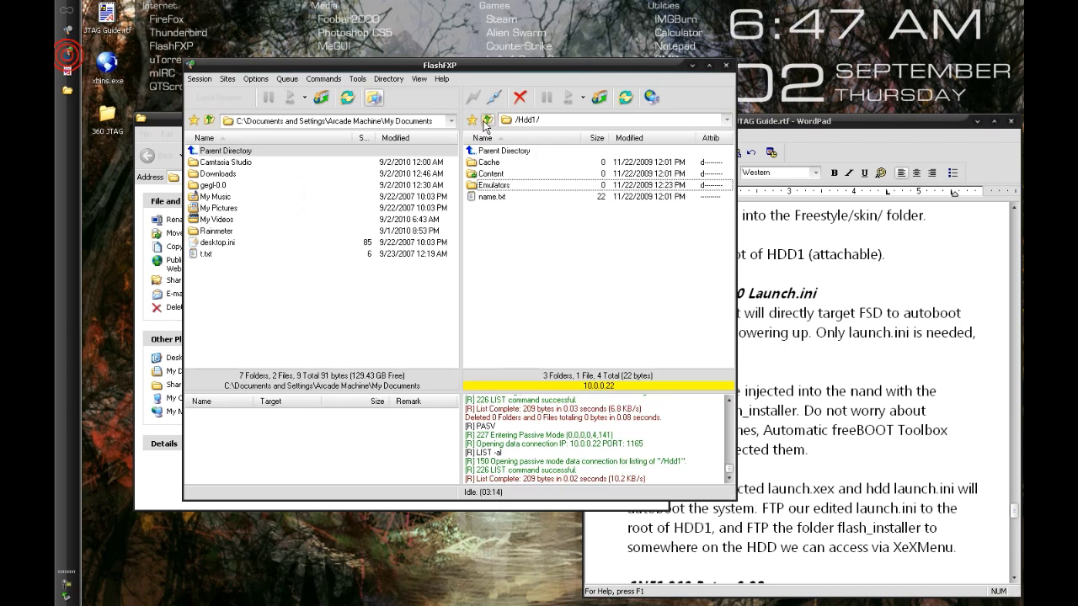
{"action": "left_click", "coordinate": [494, 98]}
{"action": "left_click", "coordinate": [473, 98]}
{"action": "left_click", "coordinate": [491, 131]}
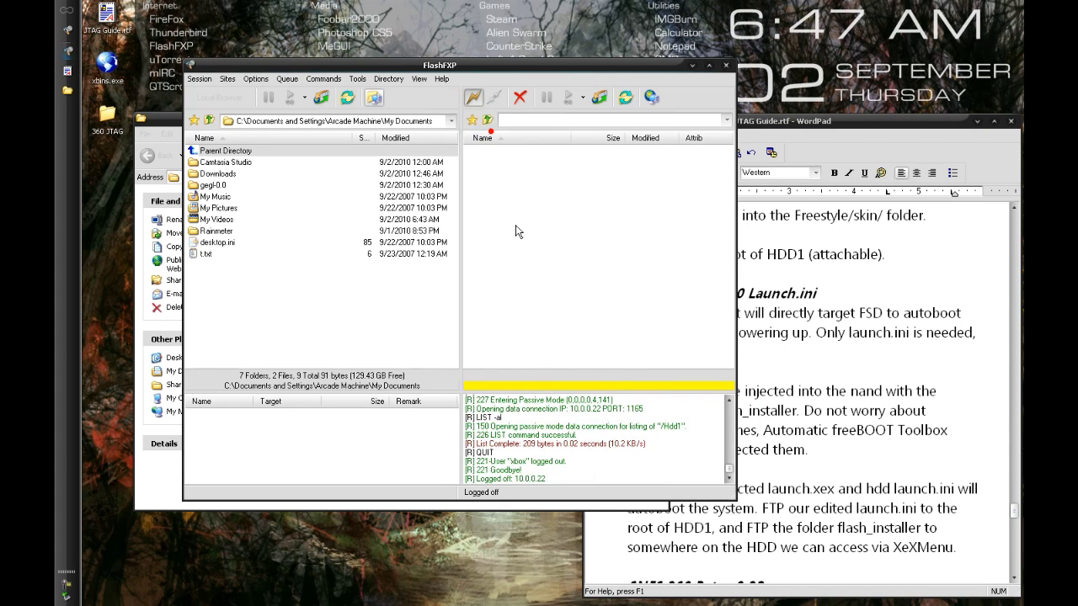
{"action": "left_click", "coordinate": [524, 230]}
{"action": "left_click", "coordinate": [461, 238]}
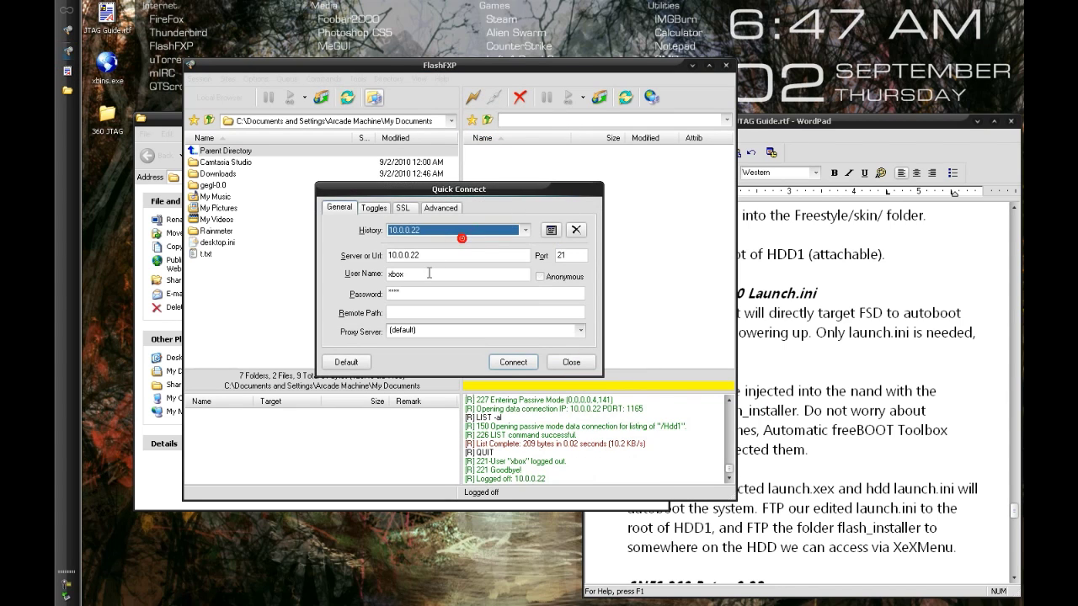
{"action": "left_click", "coordinate": [418, 274]}
{"action": "double_click", "coordinate": [418, 274]}
{"action": "left_click", "coordinate": [406, 293]}
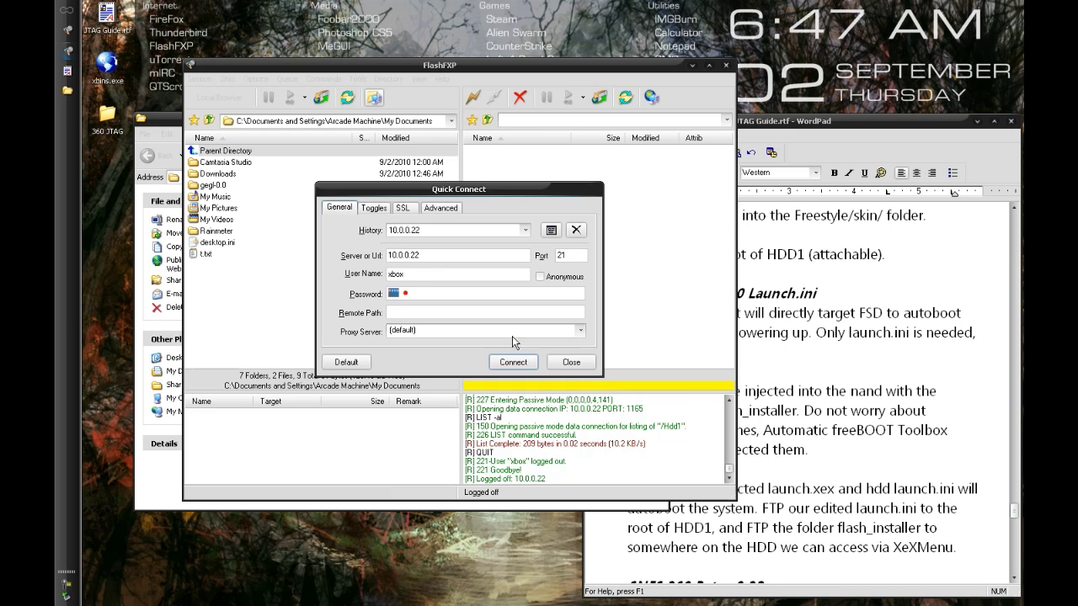
{"action": "left_click", "coordinate": [513, 362]}
Step: Open the root of Hdd1 on the connected console
{"action": "double_click", "coordinate": [486, 173]}
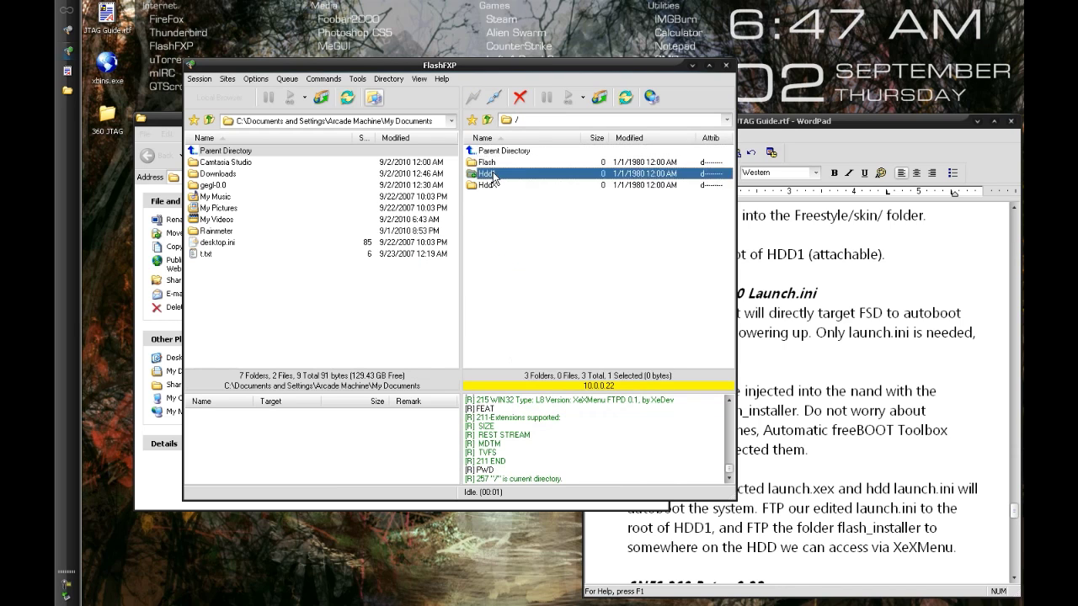
{"action": "double_click", "coordinate": [493, 174]}
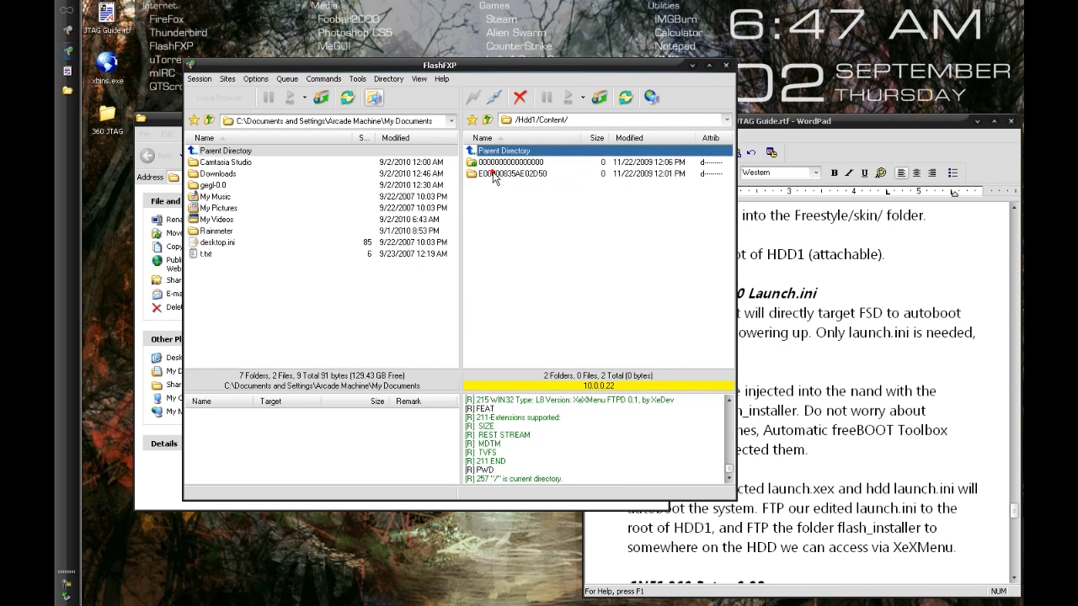
{"action": "key", "text": "BackSpace"}
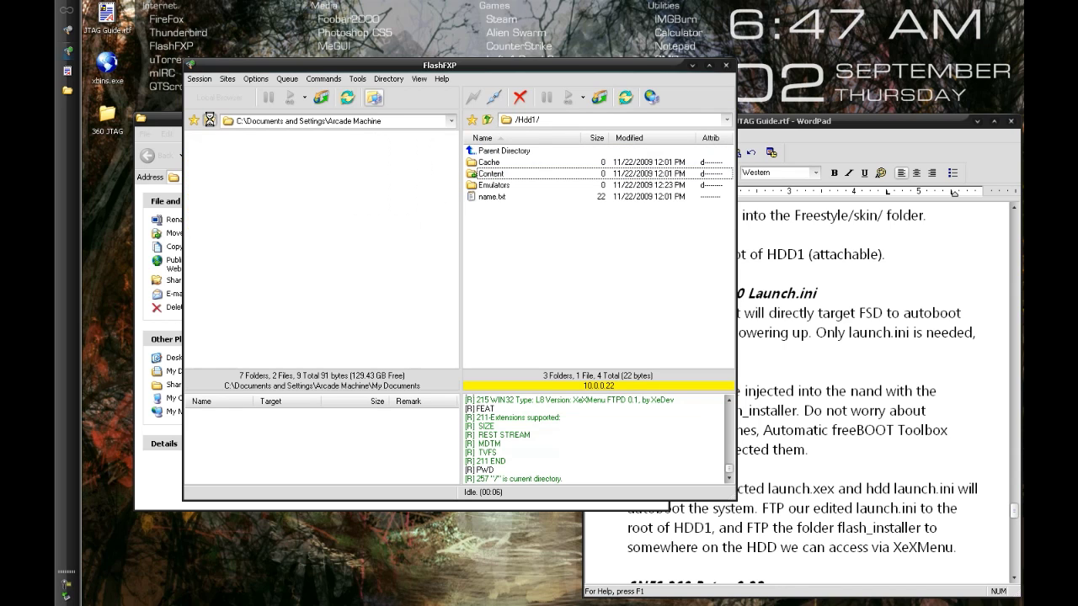
Step: Set the local side of the transfer window to the 360 JTAG folder on the Desktop
{"action": "left_click", "coordinate": [210, 119]}
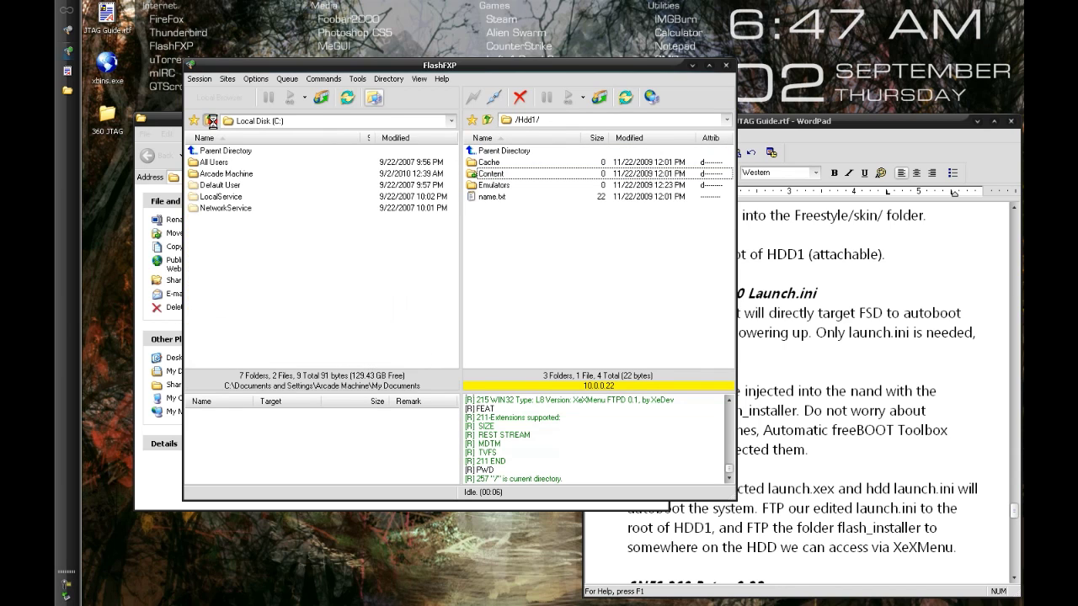
{"action": "left_click", "coordinate": [211, 120]}
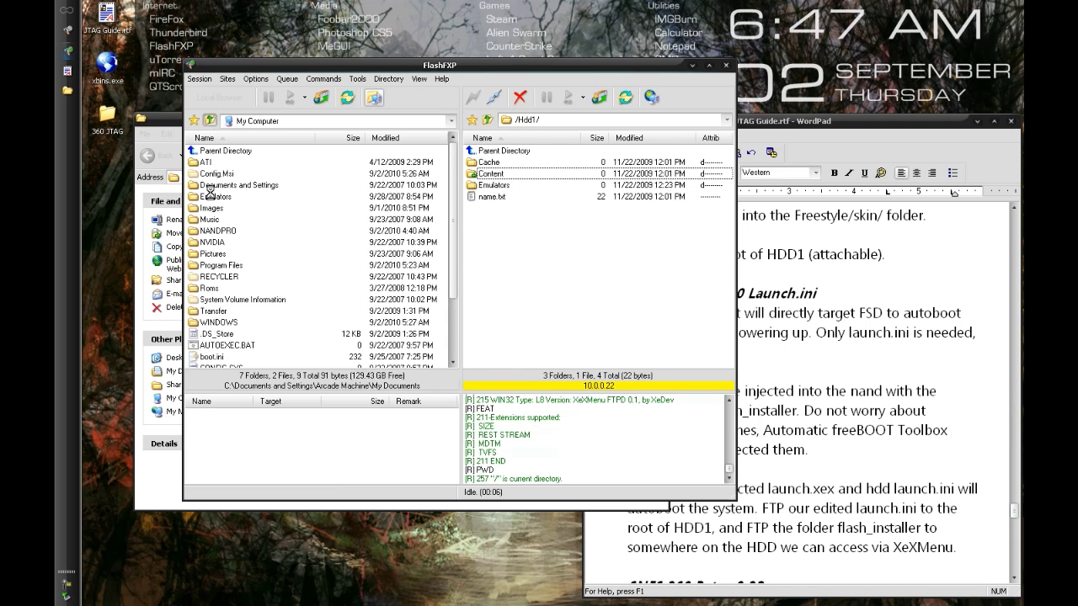
{"action": "left_click", "coordinate": [209, 122]}
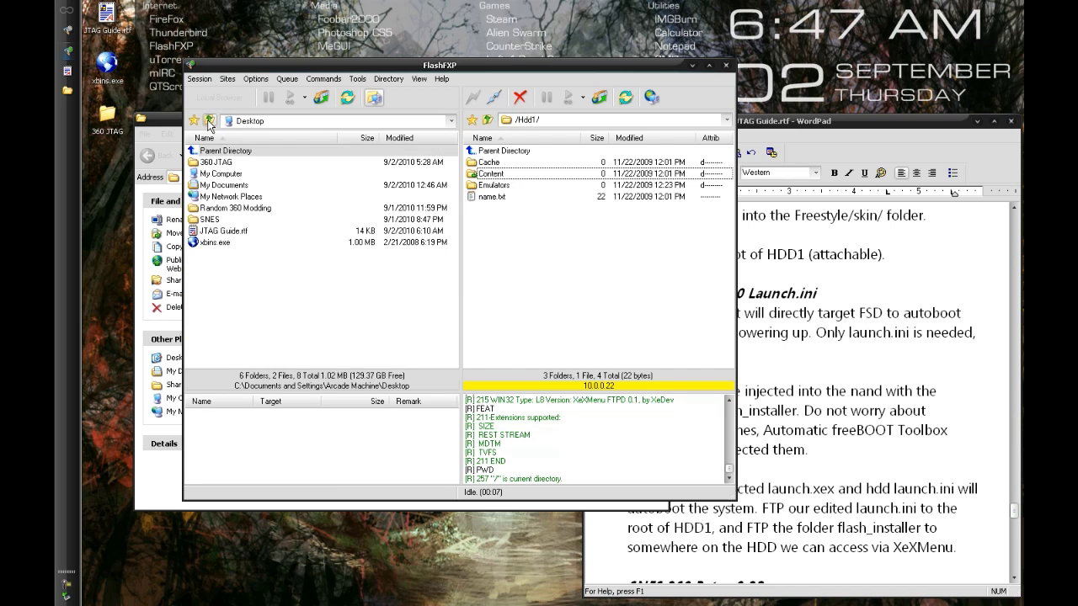
{"action": "double_click", "coordinate": [215, 163]}
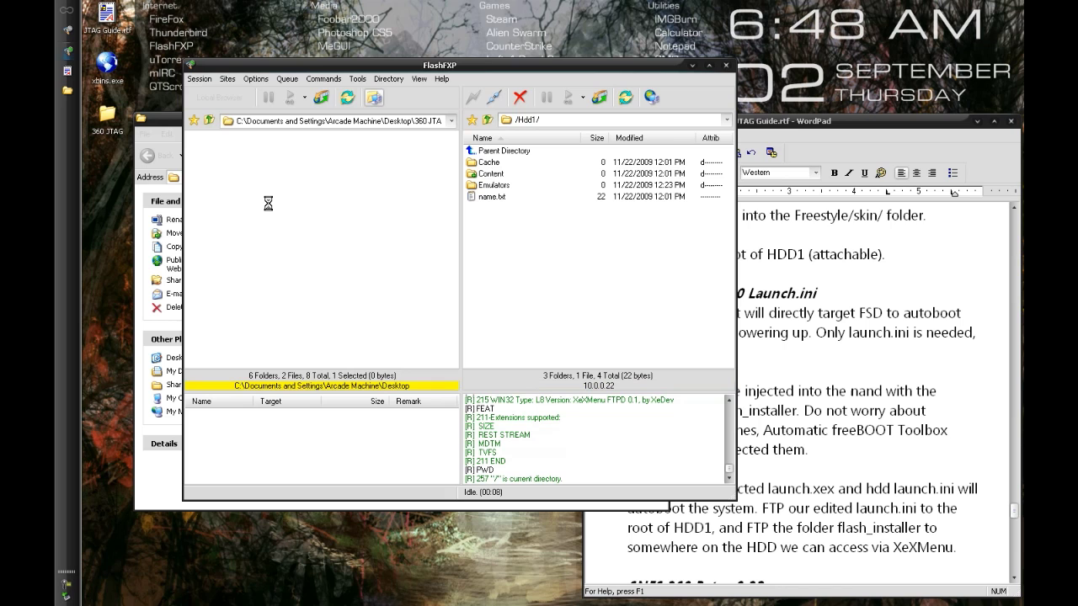
Step: Upload the local FreeStyle folder to the root of Hdd1
{"action": "double_click", "coordinate": [216, 197]}
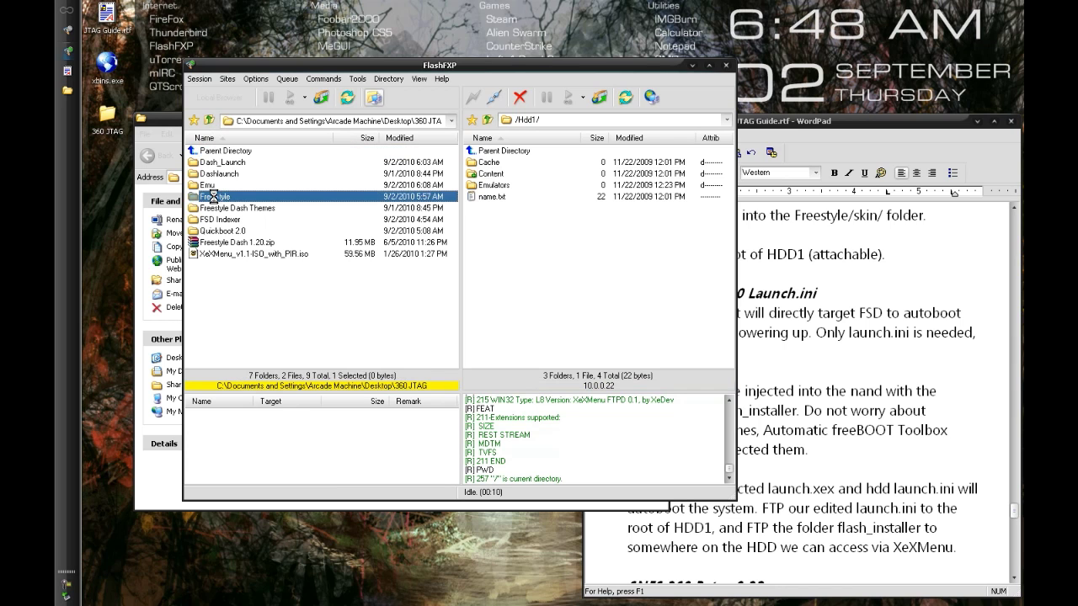
{"action": "left_click", "coordinate": [209, 123]}
{"action": "left_click_drag", "start_coordinate": [217, 202], "coordinate": [508, 242]}
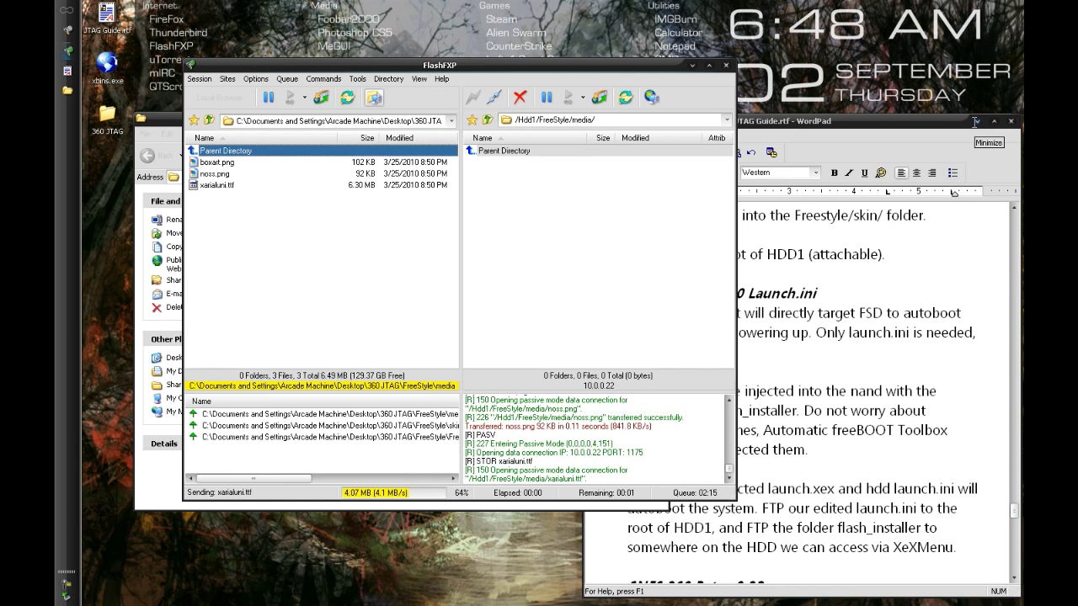
Step: Switch to the 360 JTAG folder window, shrink its height to reveal the transfer log, and open the Dash_Launch folder
{"action": "left_click", "coordinate": [807, 311]}
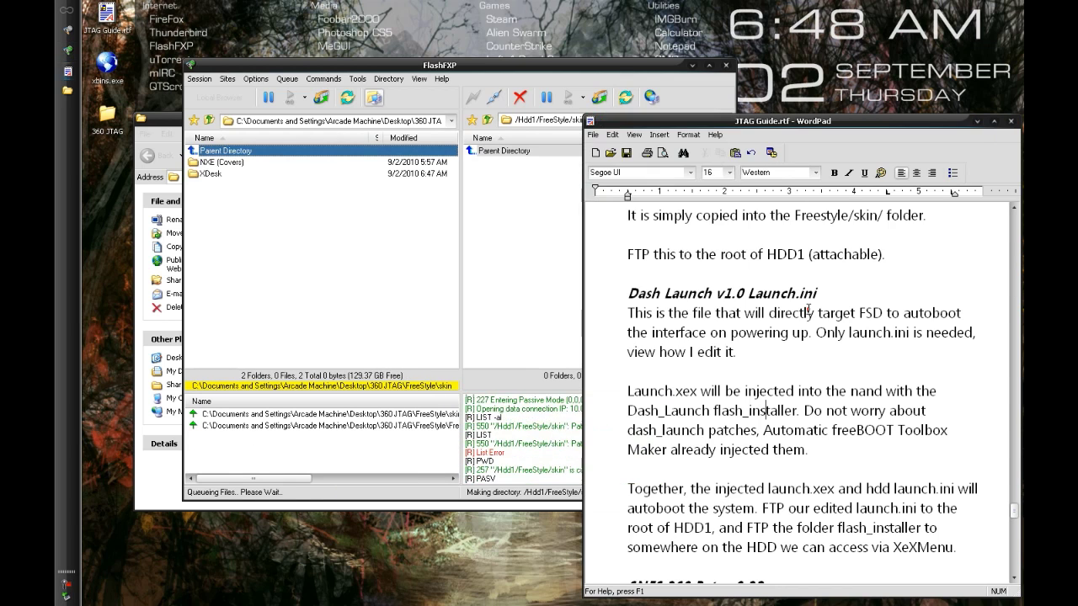
{"action": "left_click", "coordinate": [175, 122]}
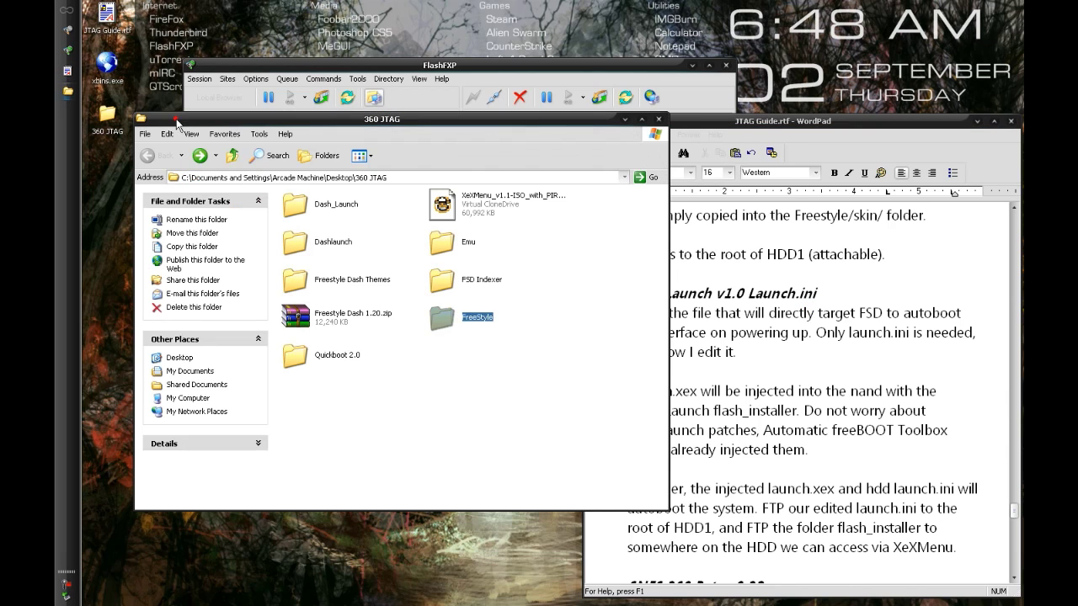
{"action": "left_click", "coordinate": [469, 413]}
{"action": "double_click", "coordinate": [341, 244]}
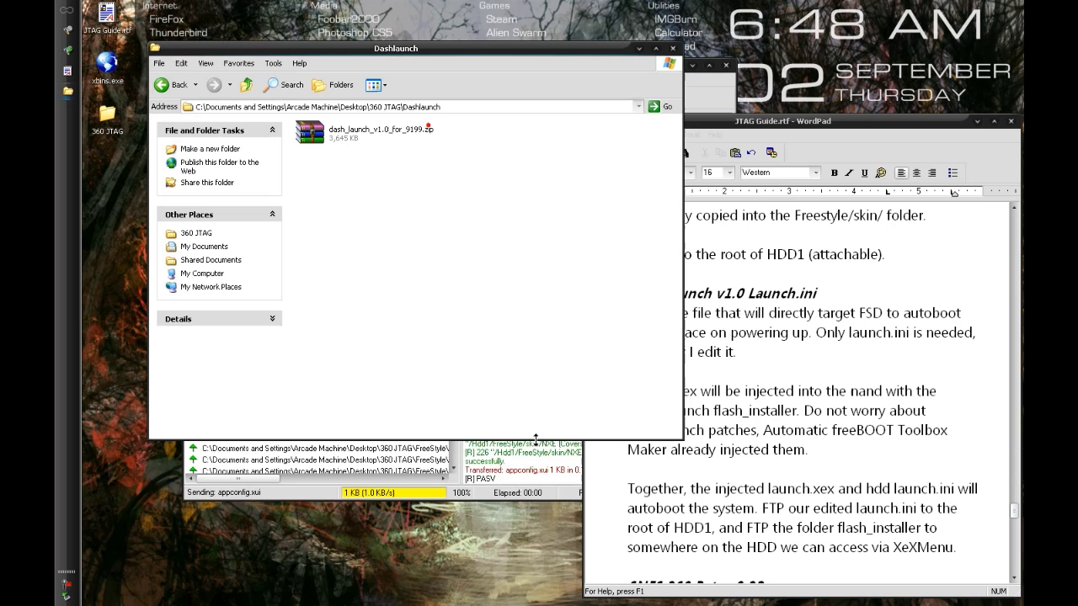
{"action": "left_click_drag", "start_coordinate": [535, 438], "coordinate": [510, 306]}
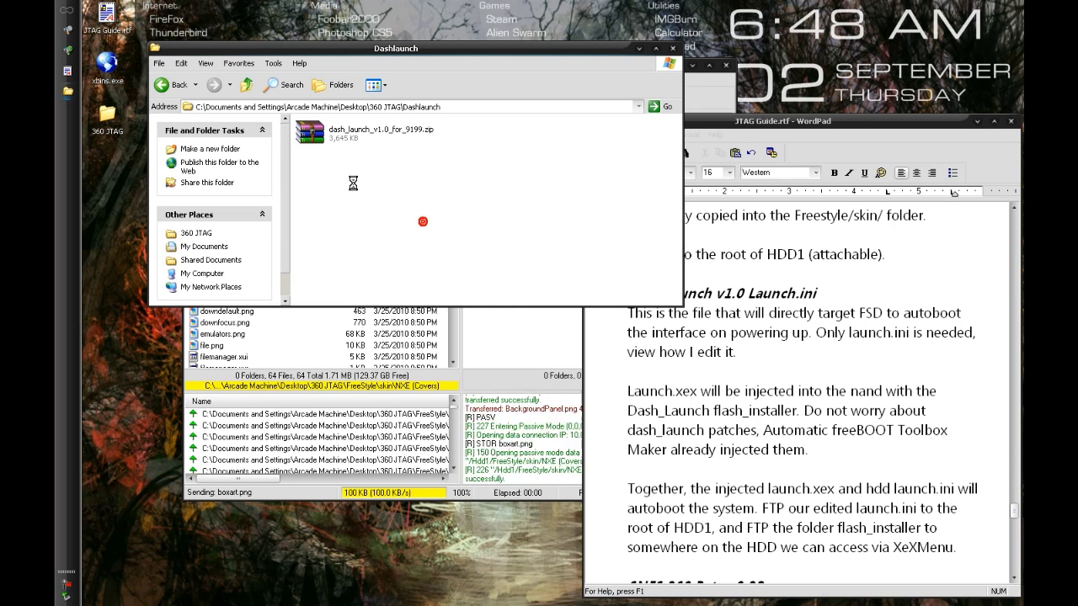
{"action": "key", "text": "BackSpace"}
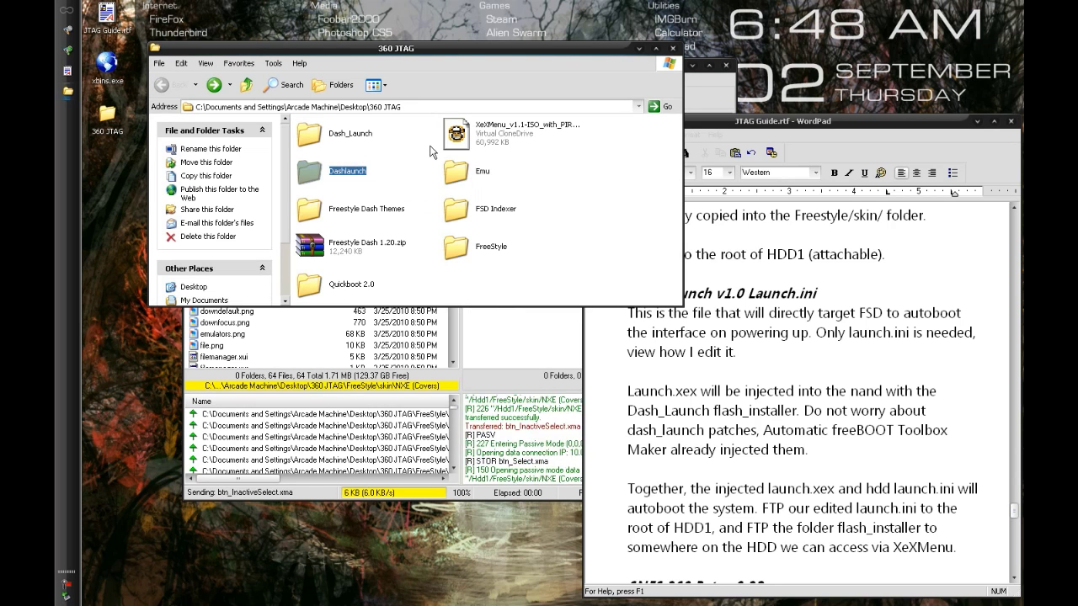
{"action": "double_click", "coordinate": [352, 137]}
Step: Rename launch.ini in the Dash_Launch folder as sample_launch.ini
{"action": "left_click", "coordinate": [340, 181]}
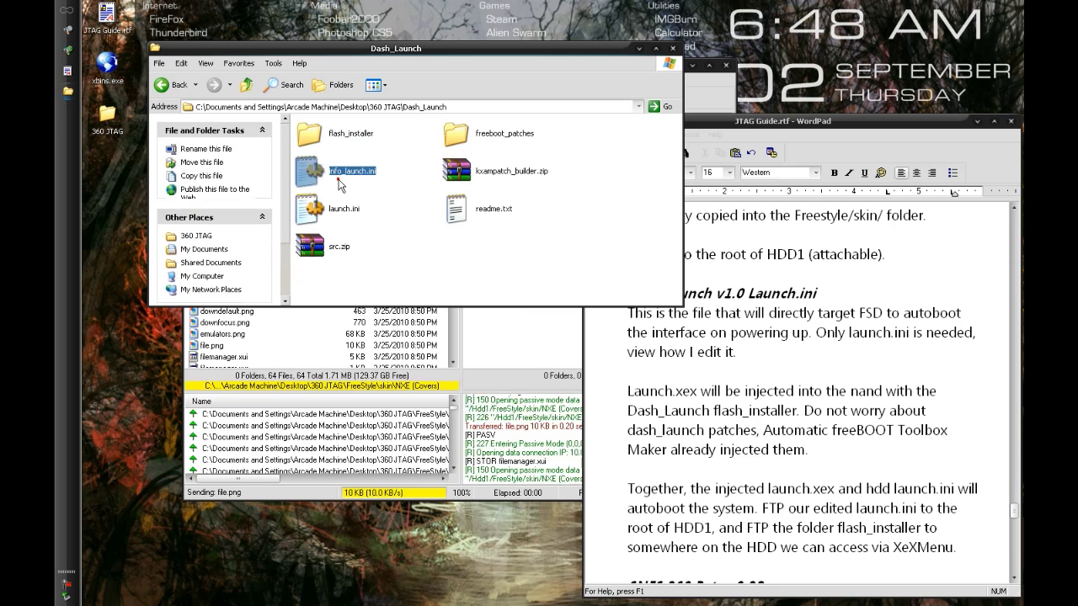
{"action": "left_click", "coordinate": [338, 215]}
{"action": "left_click", "coordinate": [476, 262]}
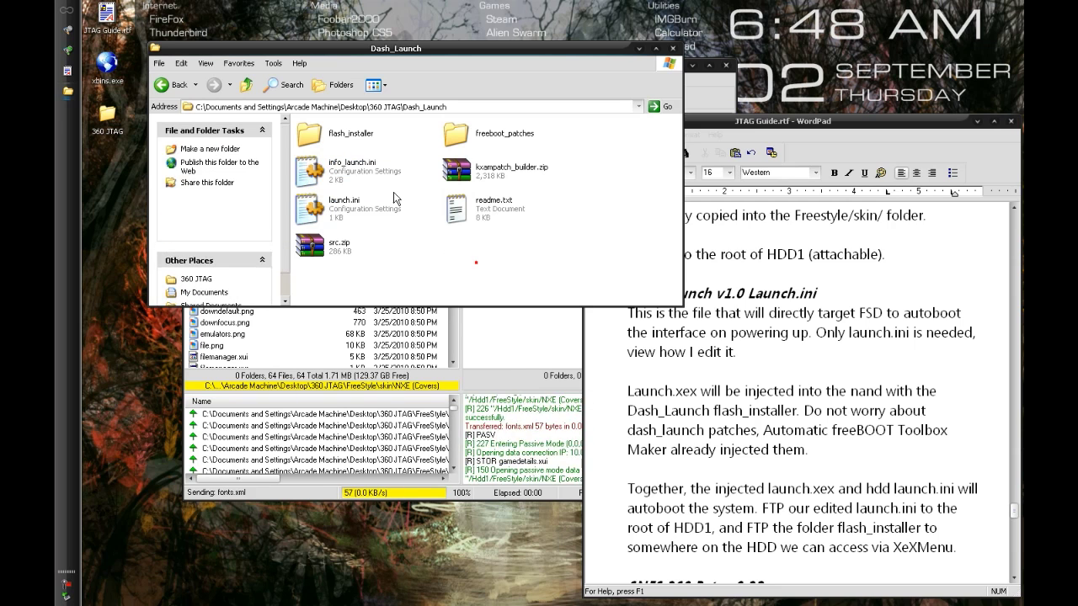
{"action": "left_click", "coordinate": [345, 217]}
{"action": "left_click", "coordinate": [344, 218]}
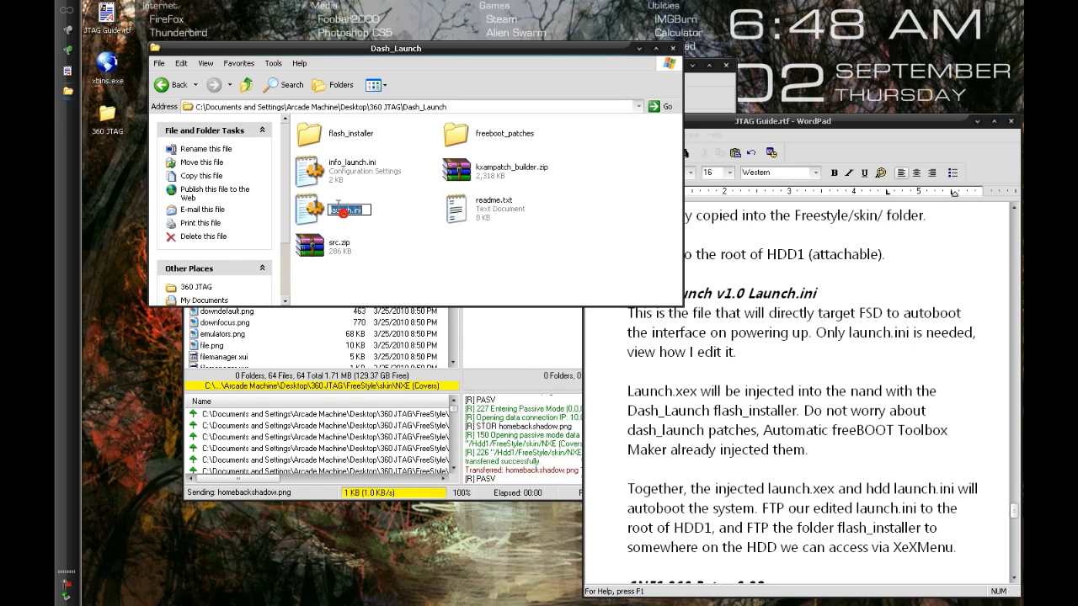
{"action": "left_click", "coordinate": [329, 210]}
{"action": "type", "text": "samp"}
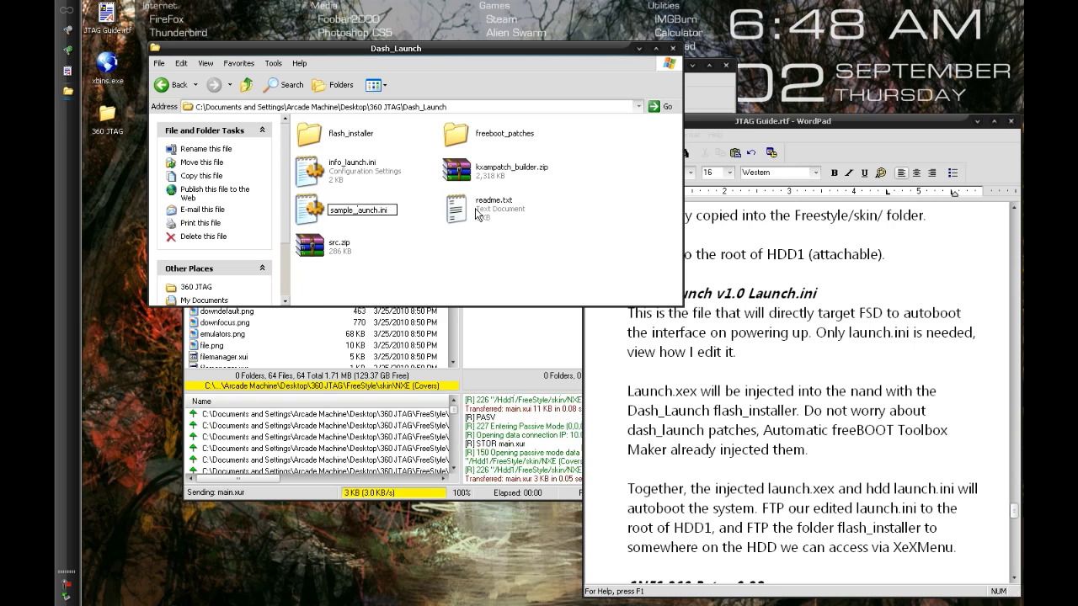
{"action": "type", "text": "le_"}
{"action": "left_click", "coordinate": [474, 299]}
Step: Open info_launch.ini and enter XeXMenu for BUT_A, SNES for BUT_B and FSD for BUT_X as example entries
{"action": "double_click", "coordinate": [363, 182]}
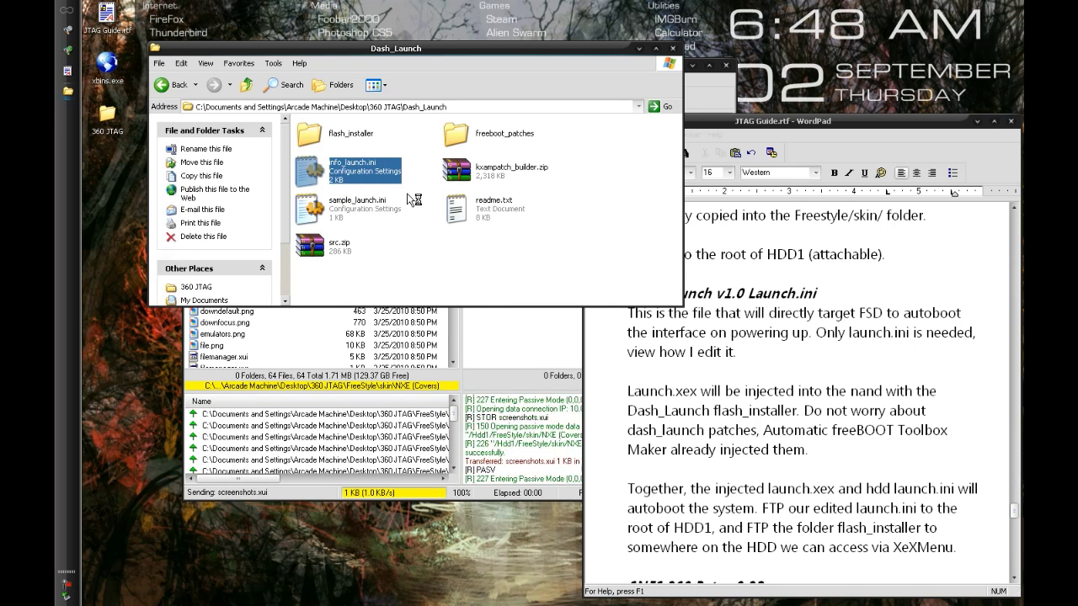
{"action": "left_click_drag", "start_coordinate": [299, 81], "coordinate": [292, 69]}
{"action": "left_click", "coordinate": [170, 205]}
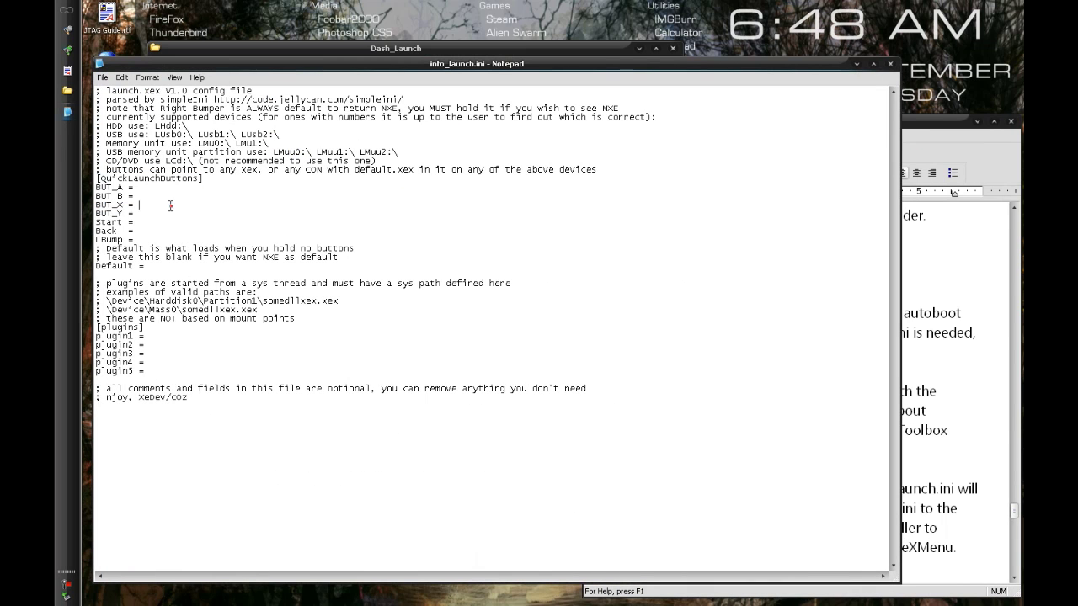
{"action": "left_click_drag", "start_coordinate": [120, 212], "coordinate": [96, 187]}
{"action": "left_click", "coordinate": [97, 187]}
{"action": "type", "text": "xexMenu"}
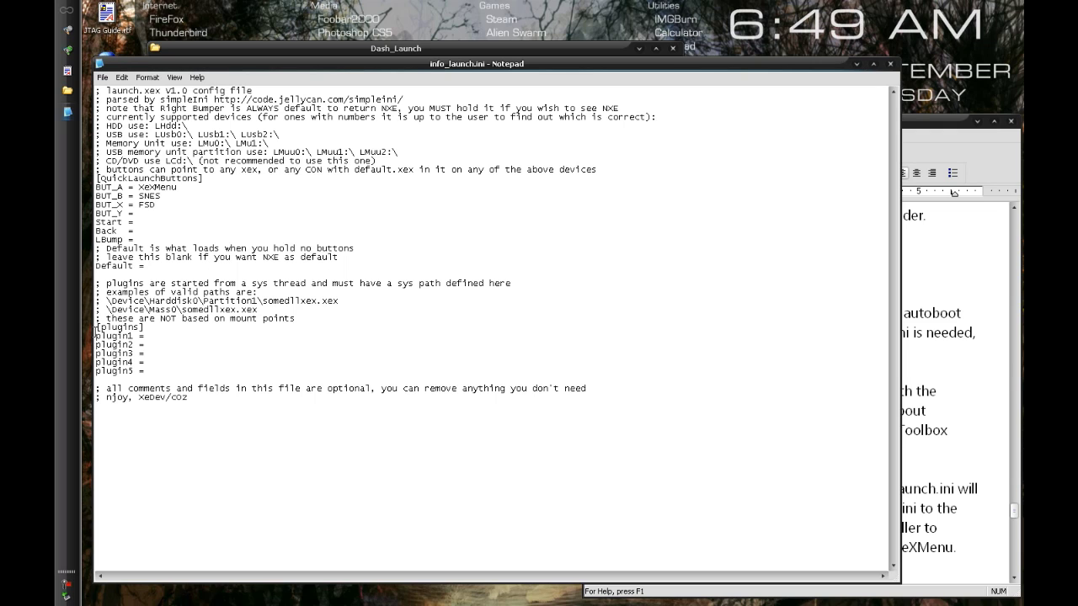
Step: Highlight the plugin1 to plugin5 lines in info_launch.ini and close the file without saving the changes
{"action": "left_click_drag", "start_coordinate": [95, 335], "coordinate": [153, 370]}
{"action": "left_click", "coordinate": [156, 370]}
{"action": "left_click", "coordinate": [888, 63]}
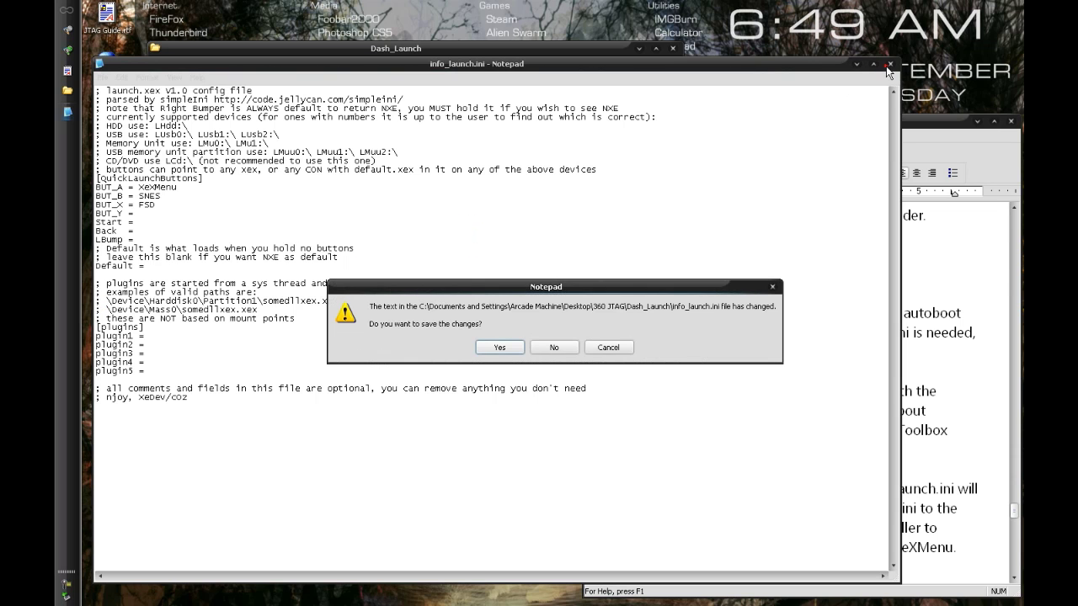
{"action": "left_click", "coordinate": [552, 348]}
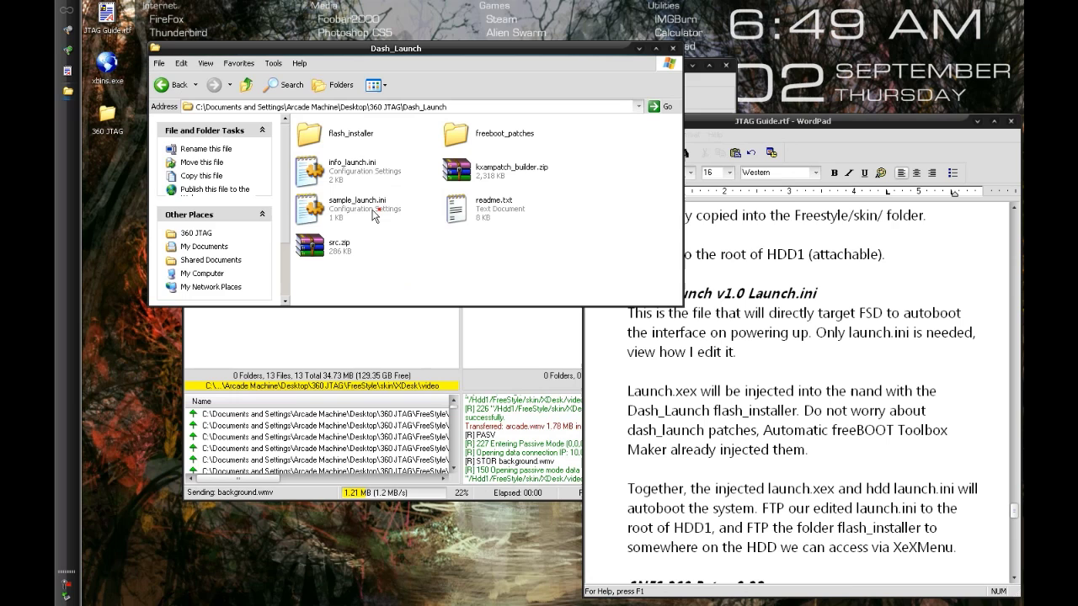
Step: Open sample_launch.ini and examine the Default path and its device prefix
{"action": "left_click", "coordinate": [353, 209]}
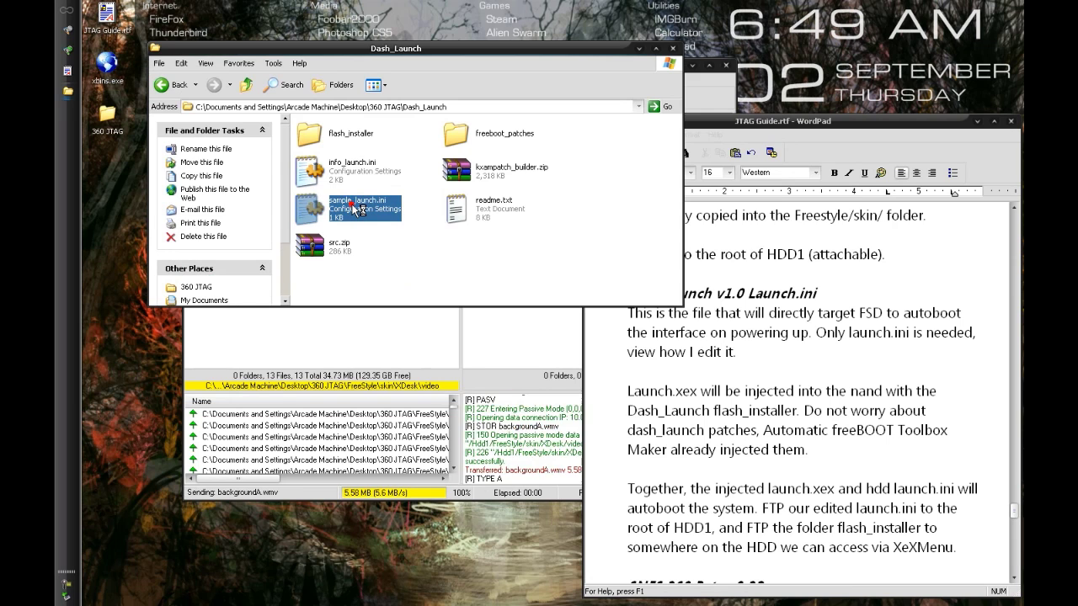
{"action": "double_click", "coordinate": [357, 209]}
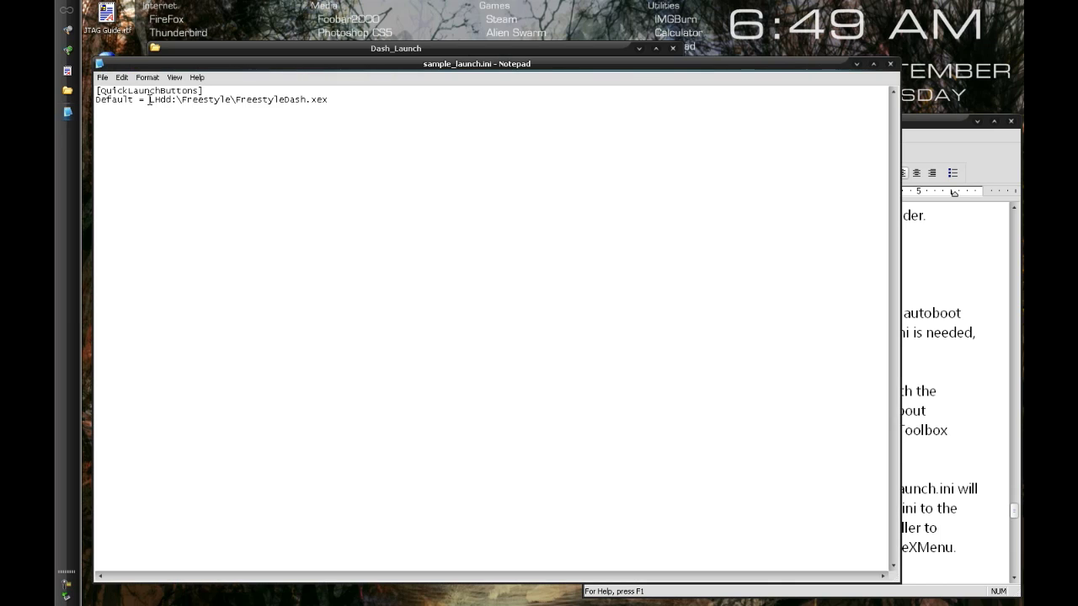
{"action": "left_click_drag", "start_coordinate": [148, 99], "coordinate": [347, 97]}
{"action": "left_click", "coordinate": [346, 97]}
{"action": "double_click", "coordinate": [168, 99]}
{"action": "left_click", "coordinate": [150, 101]}
{"action": "left_click_drag", "start_coordinate": [155, 100], "coordinate": [172, 100]}
Step: Check the supported device names in info_launch.ini against sample_launch.ini, and close both files
{"action": "left_click", "coordinate": [243, 49]}
{"action": "left_click", "coordinate": [329, 168]}
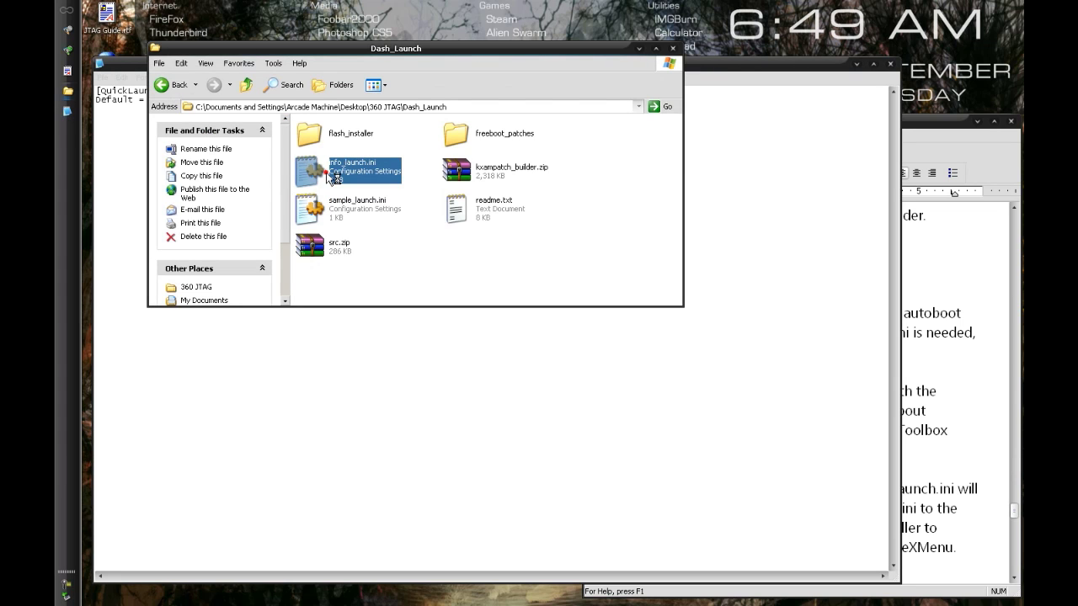
{"action": "double_click", "coordinate": [328, 171]}
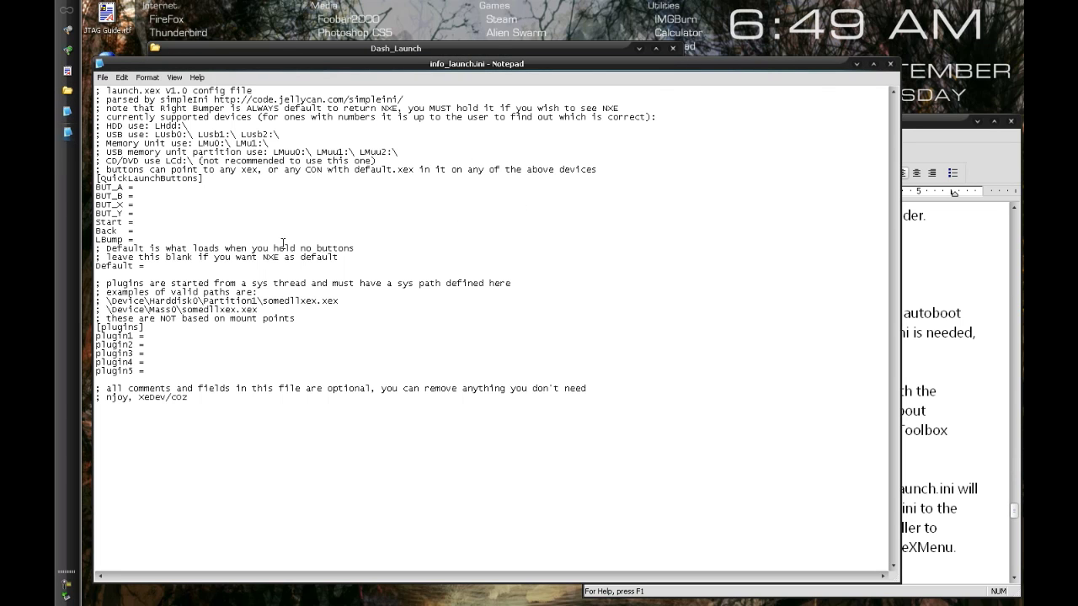
{"action": "left_click", "coordinate": [889, 64]}
{"action": "left_click", "coordinate": [824, 85]}
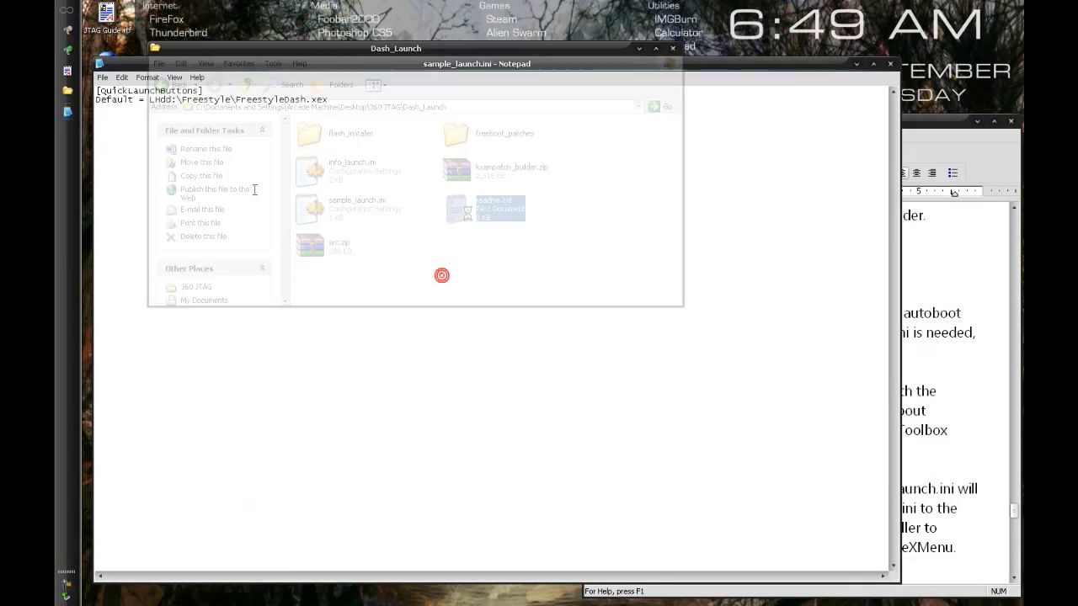
{"action": "left_click", "coordinate": [889, 63]}
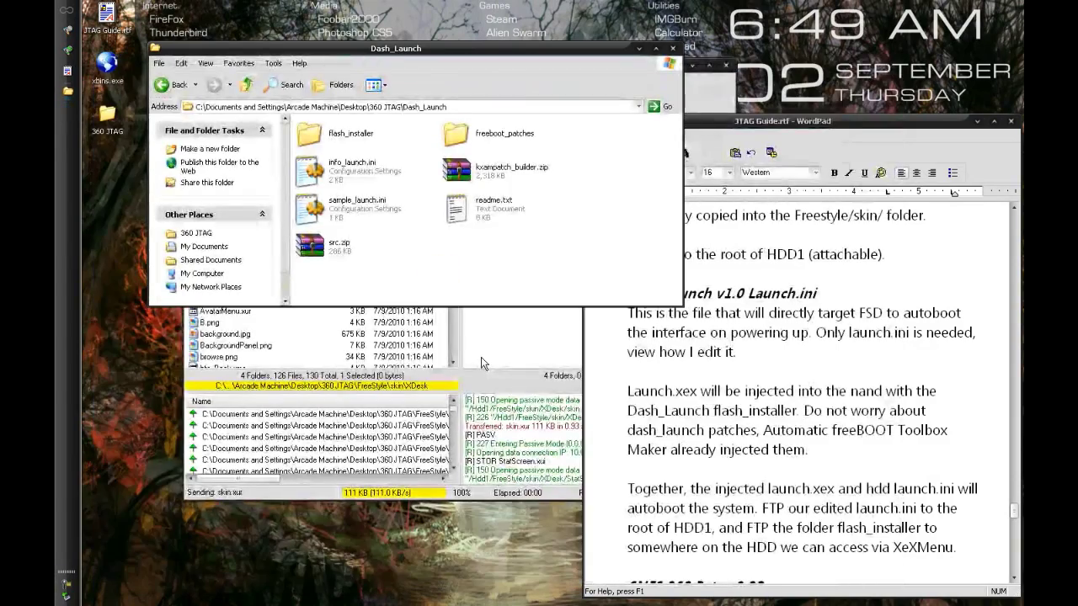
Step: Rename sample_launch.ini as launch.ini
{"action": "left_click", "coordinate": [354, 206]}
{"action": "left_click", "coordinate": [354, 206]}
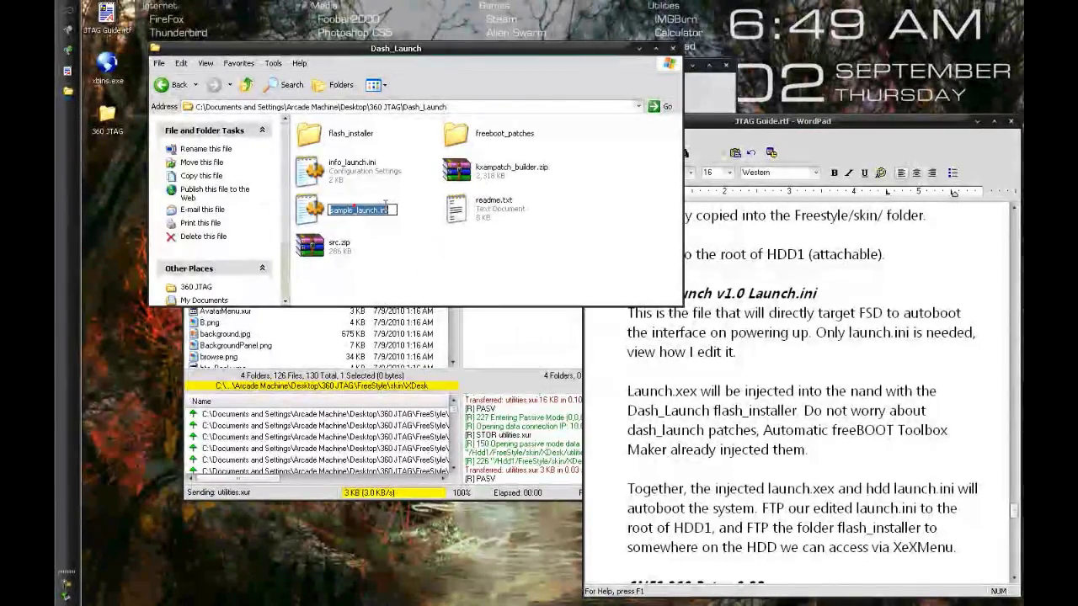
{"action": "type", "text": "launch.ini"}
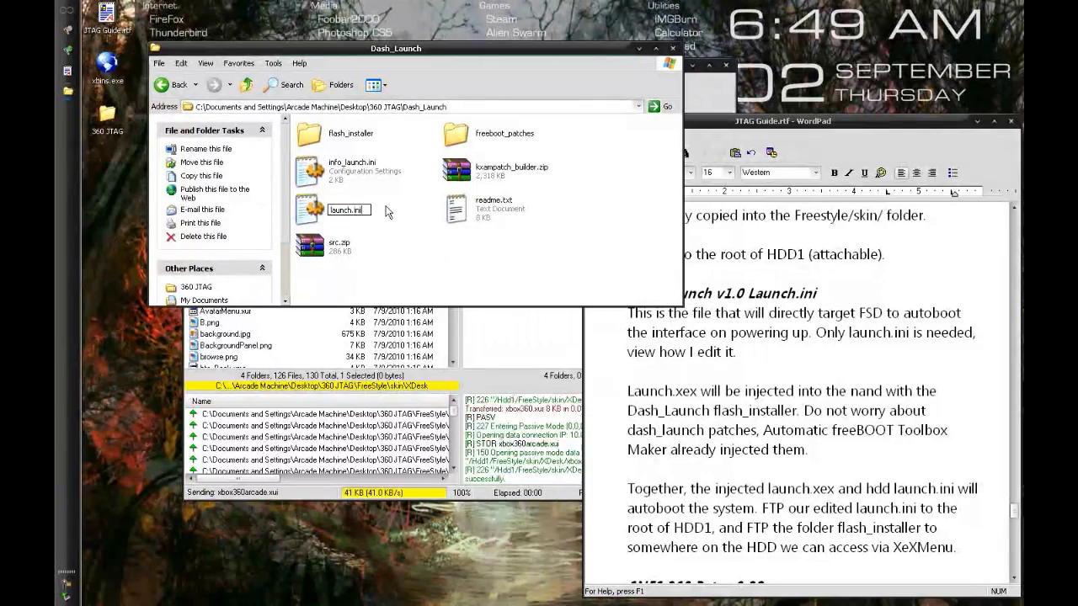
{"action": "key", "text": "Return"}
{"action": "left_click", "coordinate": [436, 261]}
Step: Open the flash_installer folder and look over its launch.xex and default.xex files
{"action": "double_click", "coordinate": [362, 136]}
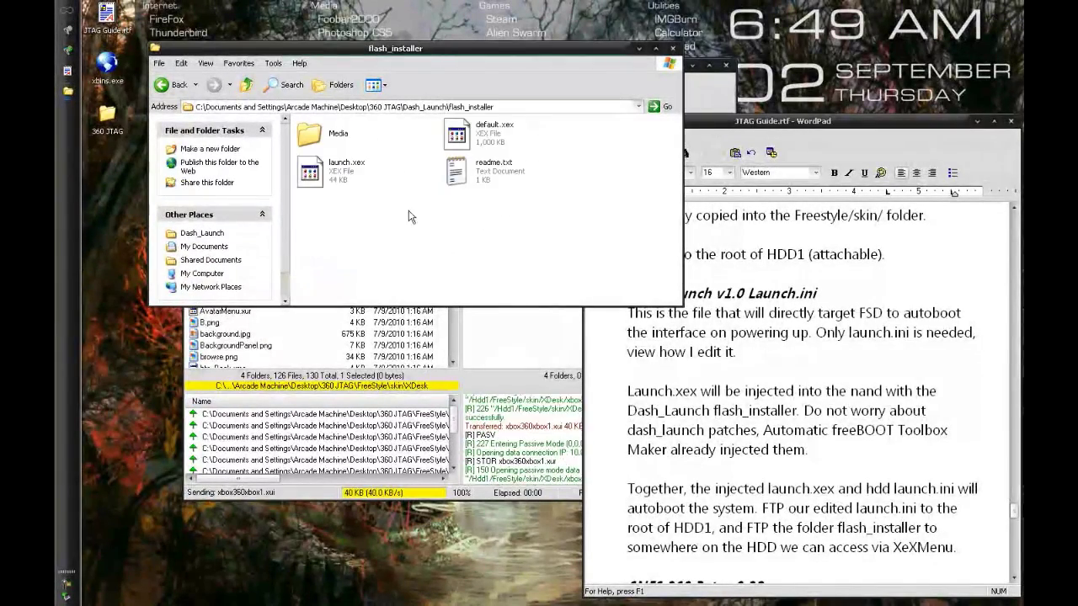
{"action": "left_click", "coordinate": [491, 128]}
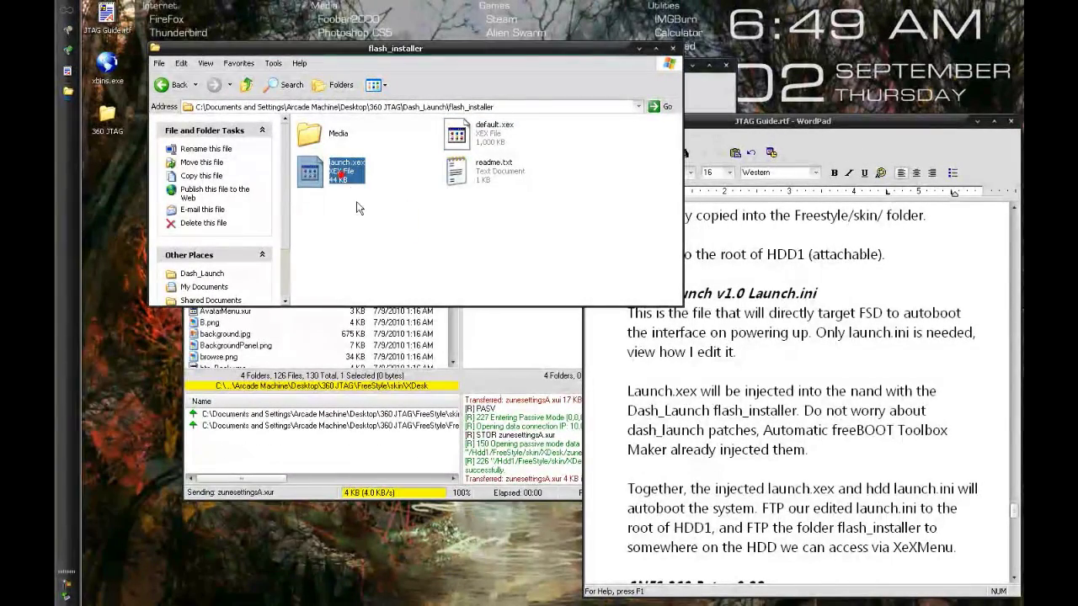
{"action": "left_click", "coordinate": [343, 178]}
{"action": "left_click", "coordinate": [480, 146]}
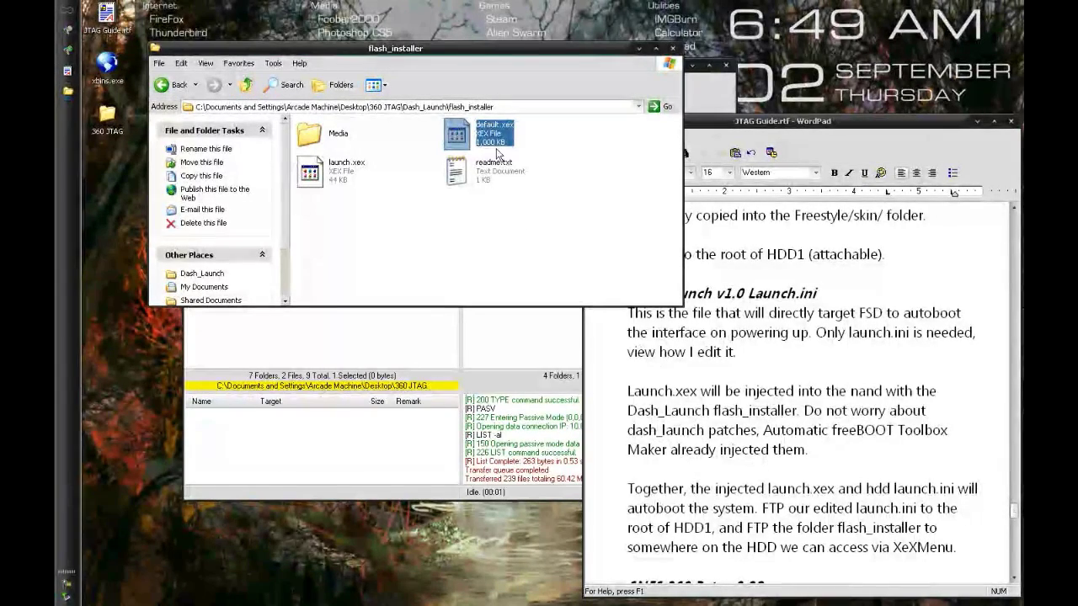
{"action": "left_click", "coordinate": [515, 213]}
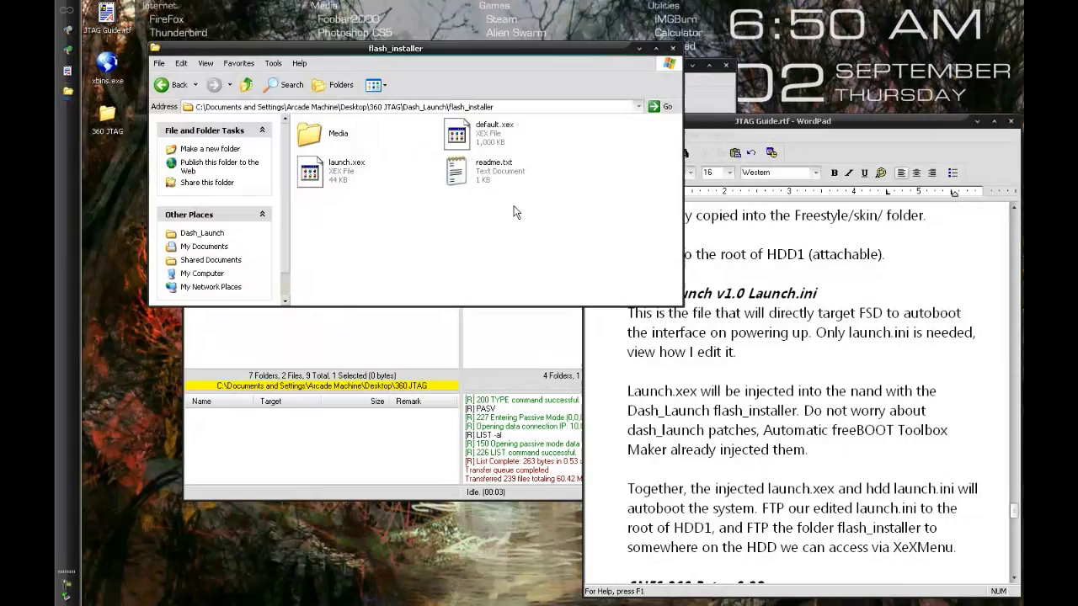
Step: Switch to FlashFXP and transfer launch.ini from the local Dash_Launch folder to the root of Hdd1
{"action": "key", "text": "BackSpace"}
{"action": "key", "text": "BackSpace"}
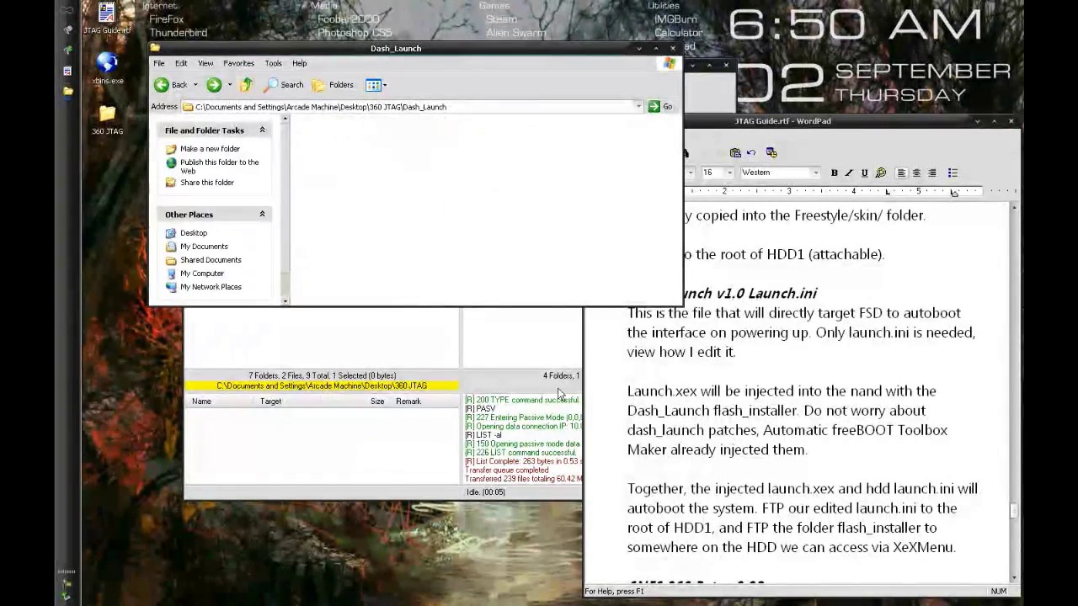
{"action": "left_click", "coordinate": [554, 371]}
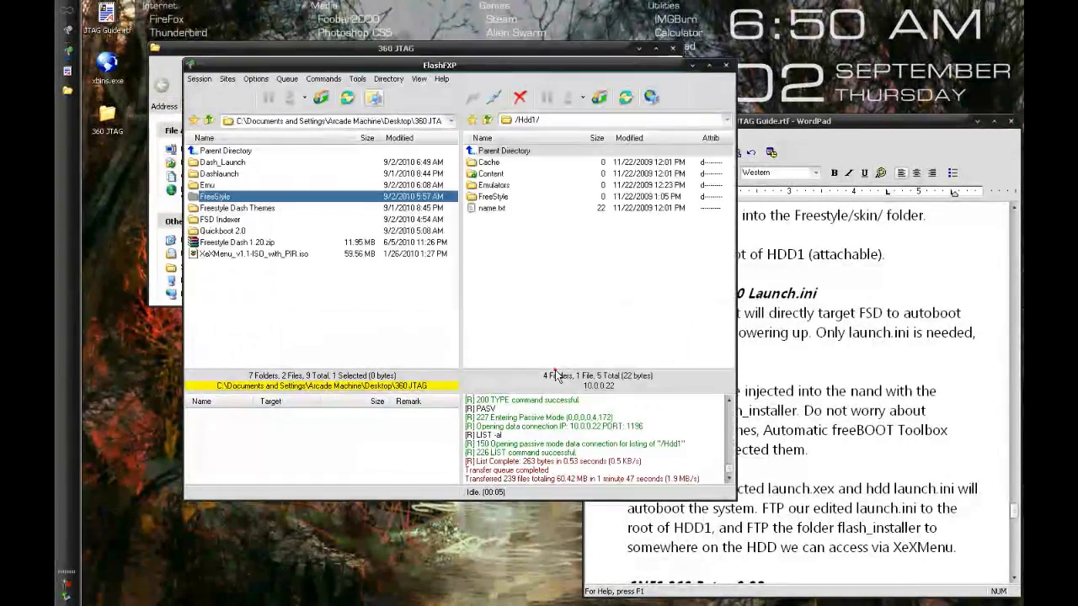
{"action": "double_click", "coordinate": [492, 197]}
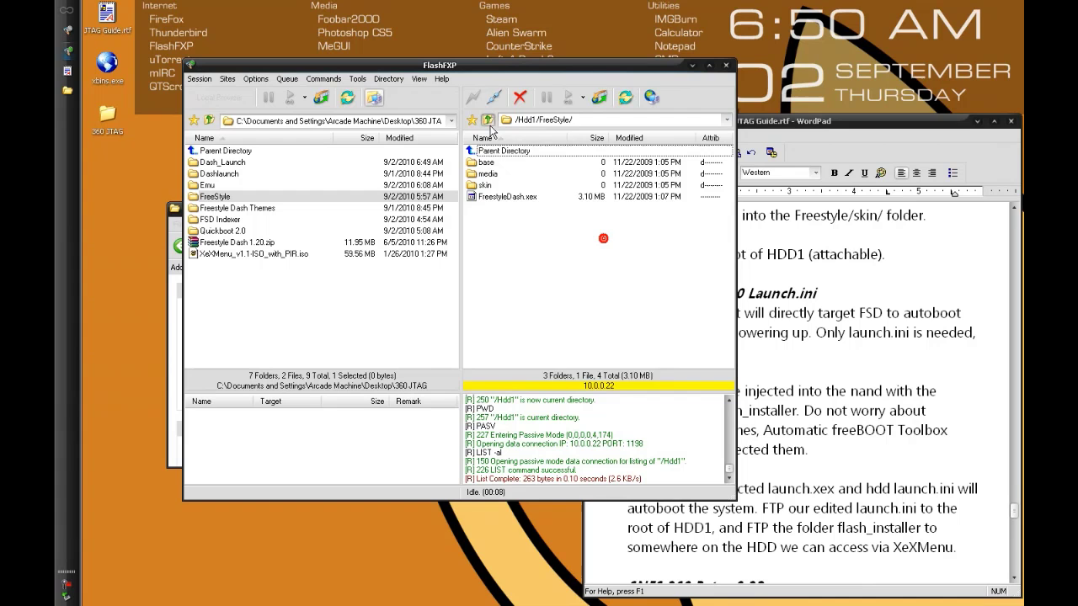
{"action": "left_click", "coordinate": [488, 119]}
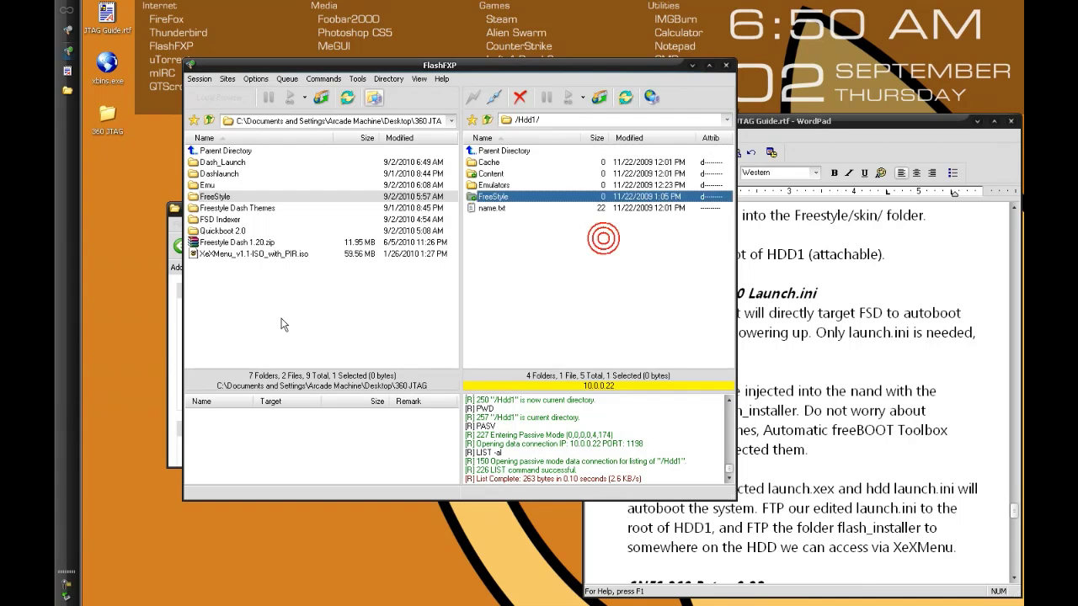
{"action": "left_click", "coordinate": [282, 325]}
{"action": "left_click", "coordinate": [218, 162]}
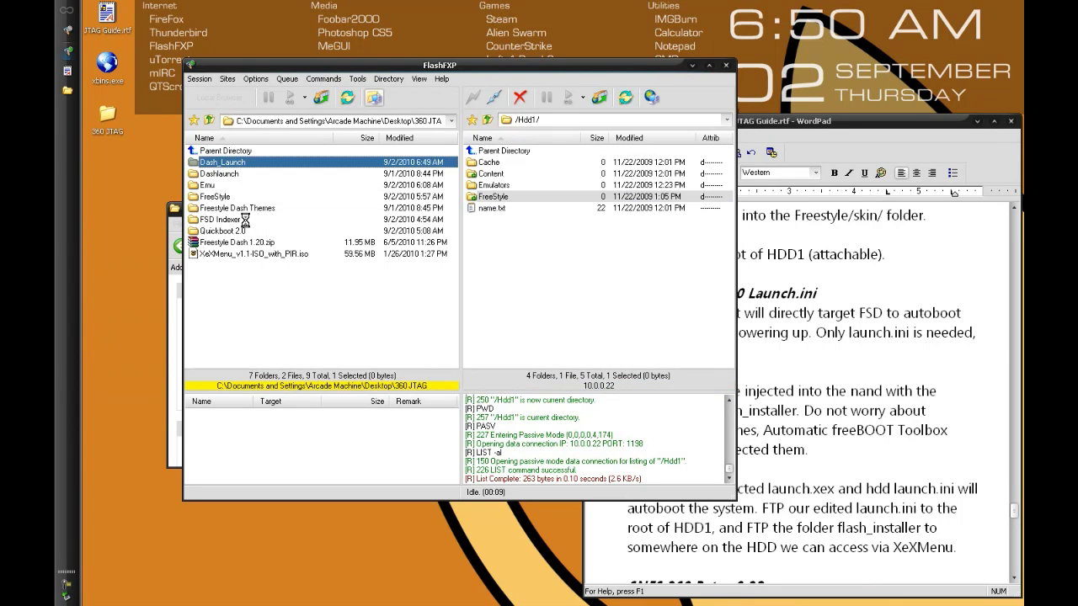
{"action": "left_click_drag", "start_coordinate": [214, 208], "coordinate": [503, 242]}
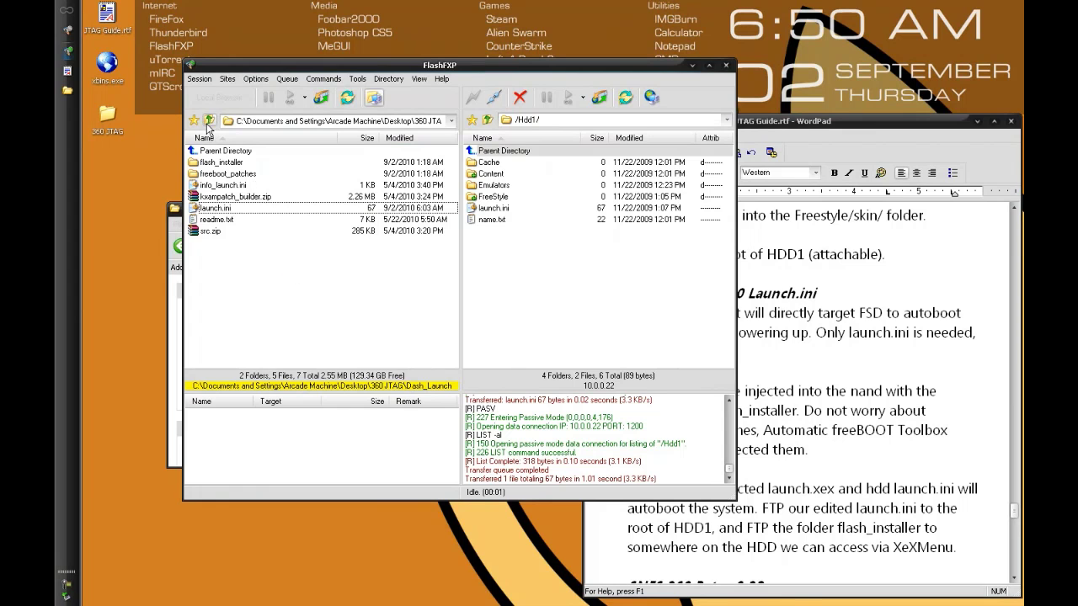
Step: Transfer the flash_installer folder to the root of Hdd1, and go up one folder level on both sides
{"action": "left_click", "coordinate": [221, 165]}
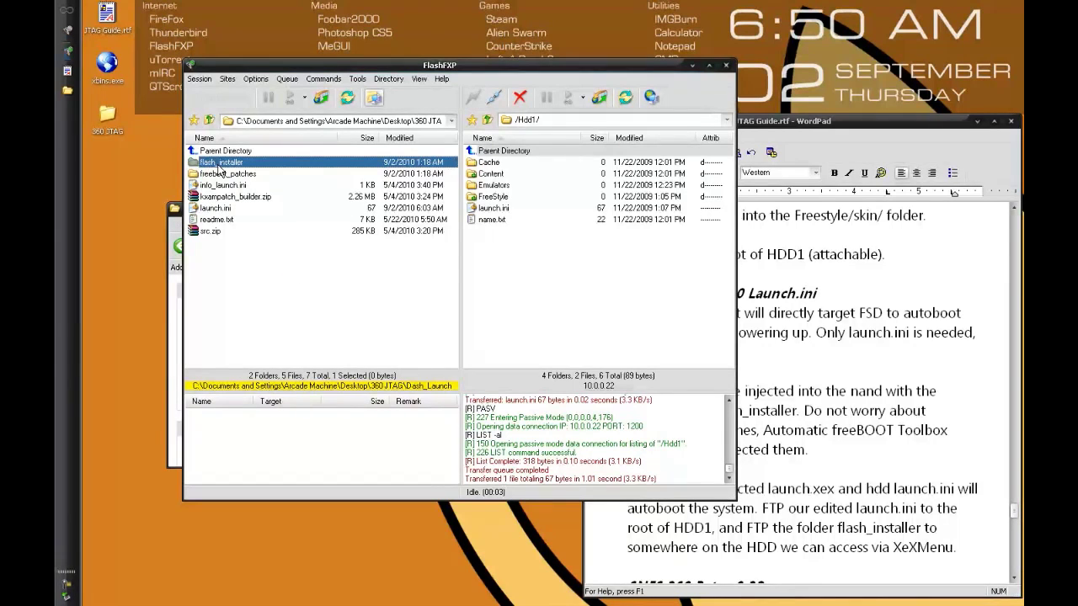
{"action": "left_click_drag", "start_coordinate": [219, 171], "coordinate": [546, 290]}
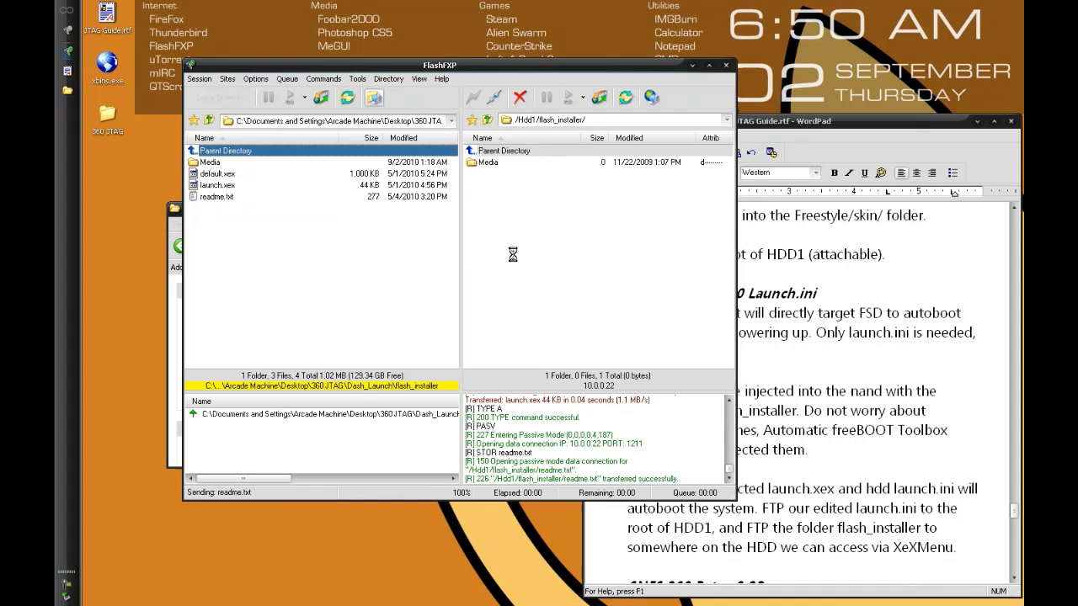
{"action": "left_click", "coordinate": [487, 120]}
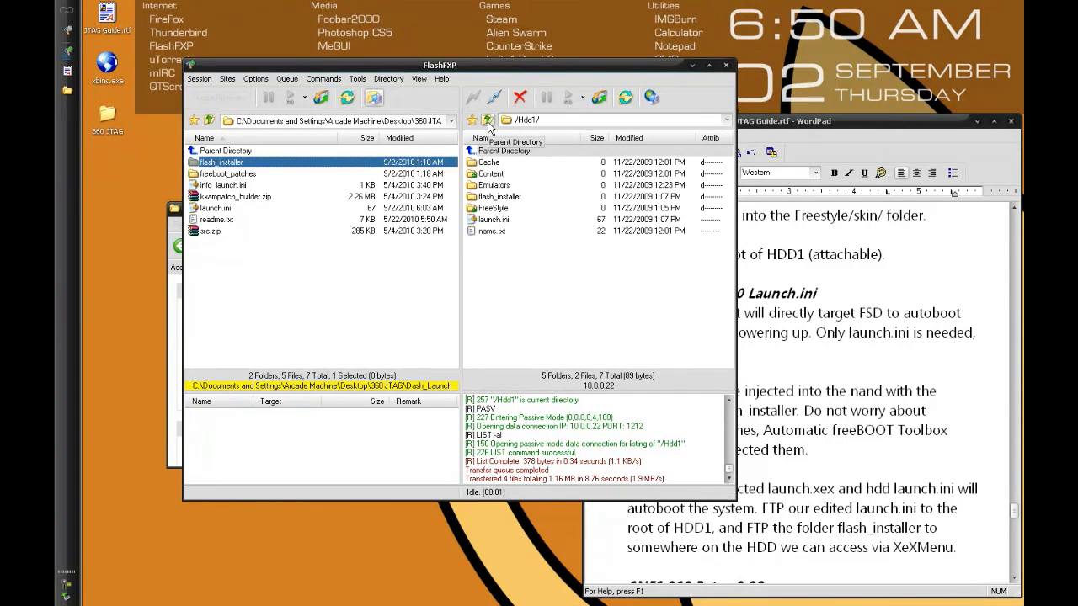
{"action": "left_click", "coordinate": [207, 115]}
Step: Read the SNES 360 Beta v0.32 section of JTAG Guide.rtf in WordPad
{"action": "left_click", "coordinate": [782, 365]}
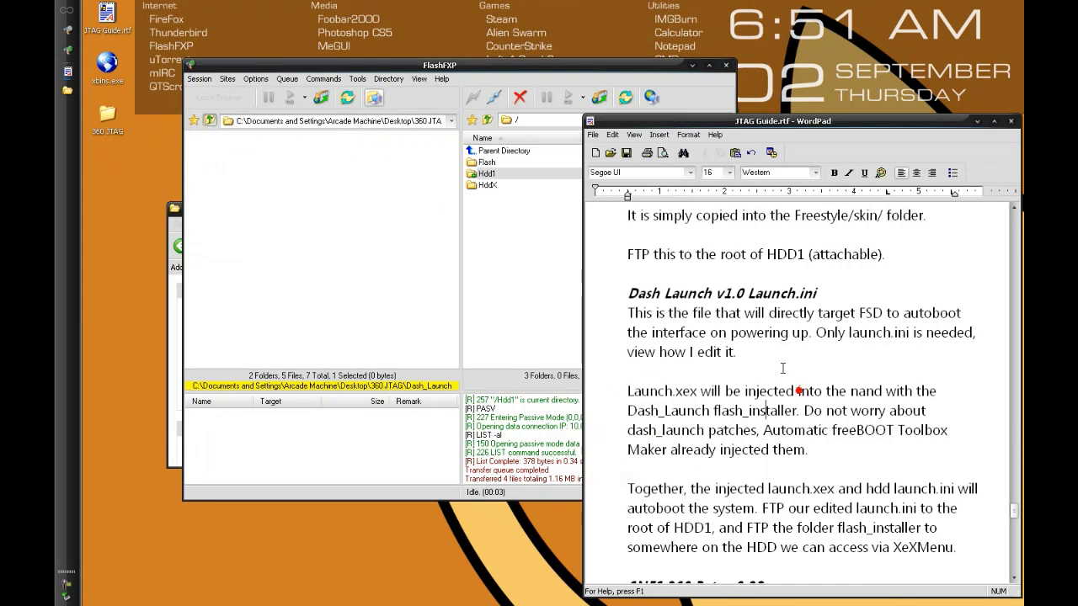
{"action": "scroll", "coordinate": [782, 365], "scroll_direction": "down", "scroll_amount": 7}
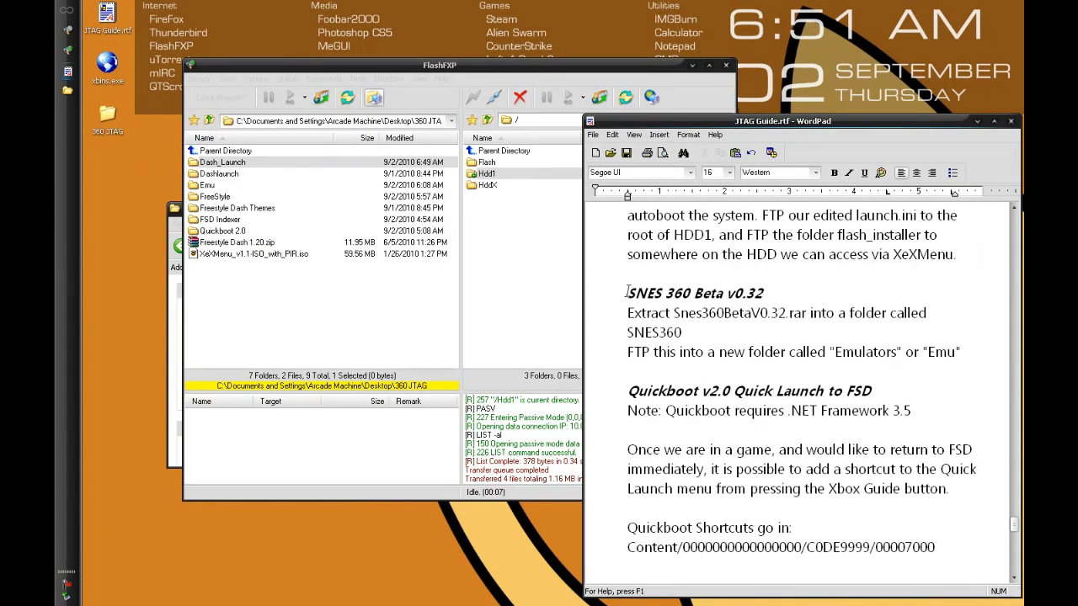
{"action": "left_click_drag", "start_coordinate": [626, 291], "coordinate": [745, 292]}
{"action": "left_click", "coordinate": [756, 292]}
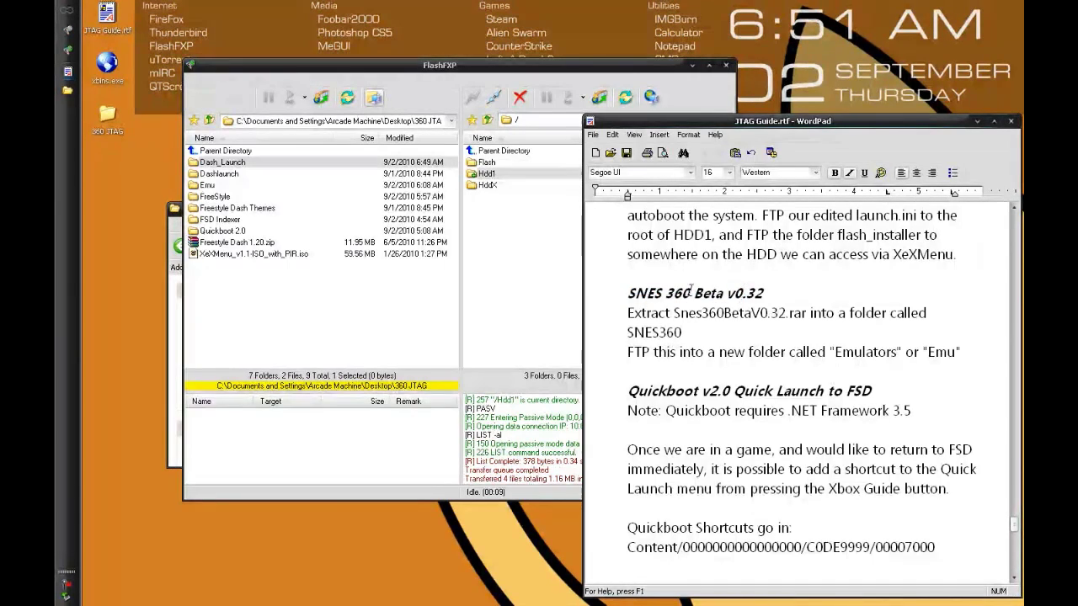
Step: In FlashFXP, open the local Emu folder, locate SNES360 and Snes360BetaV0.32.rar, and open Hdd1 on the console
{"action": "left_click", "coordinate": [511, 253]}
{"action": "left_click", "coordinate": [215, 186]}
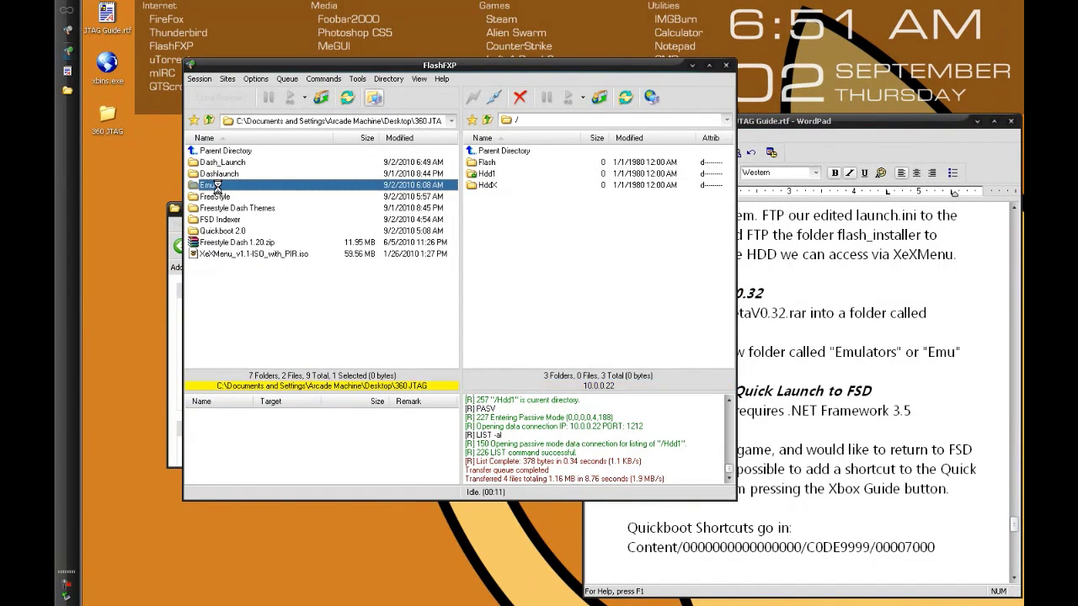
{"action": "left_click", "coordinate": [222, 164]}
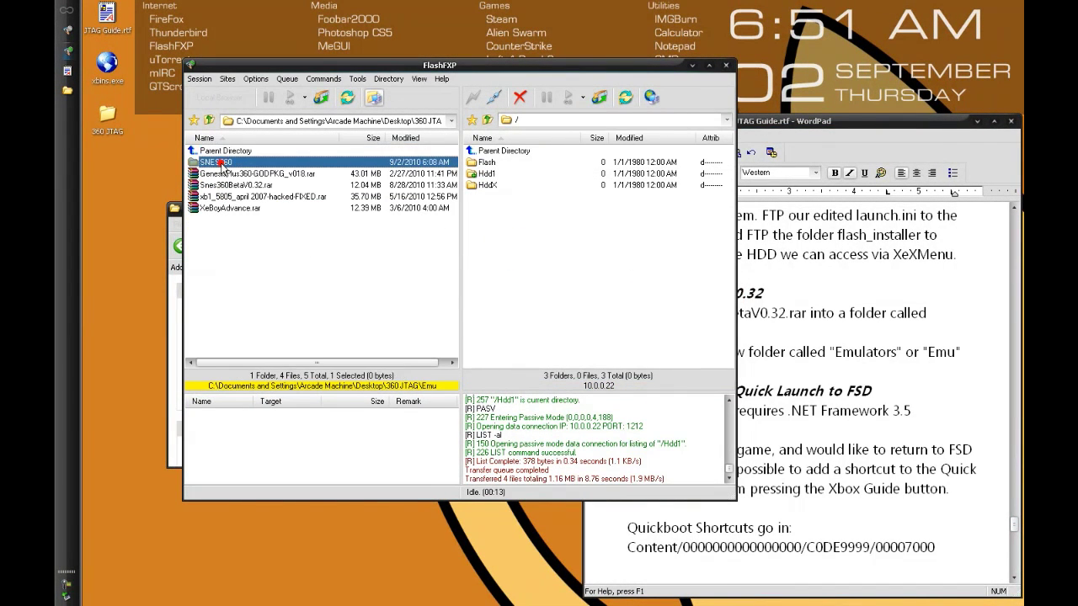
{"action": "left_click", "coordinate": [247, 184]}
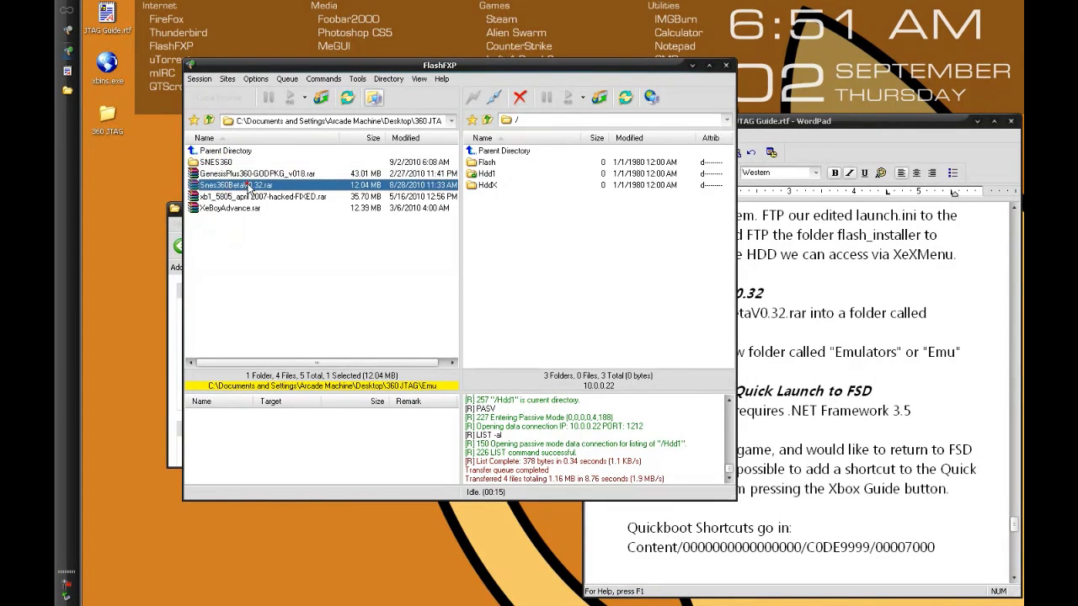
{"action": "double_click", "coordinate": [486, 174]}
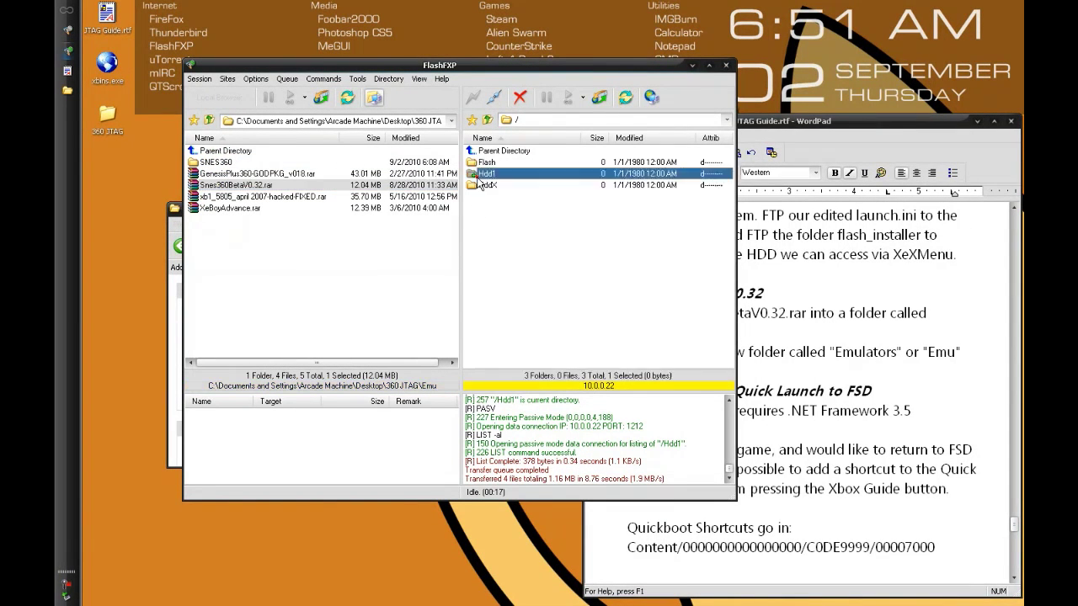
Step: Check the guide for the name of the console folder that receives the SNES emulator
{"action": "left_click", "coordinate": [833, 312]}
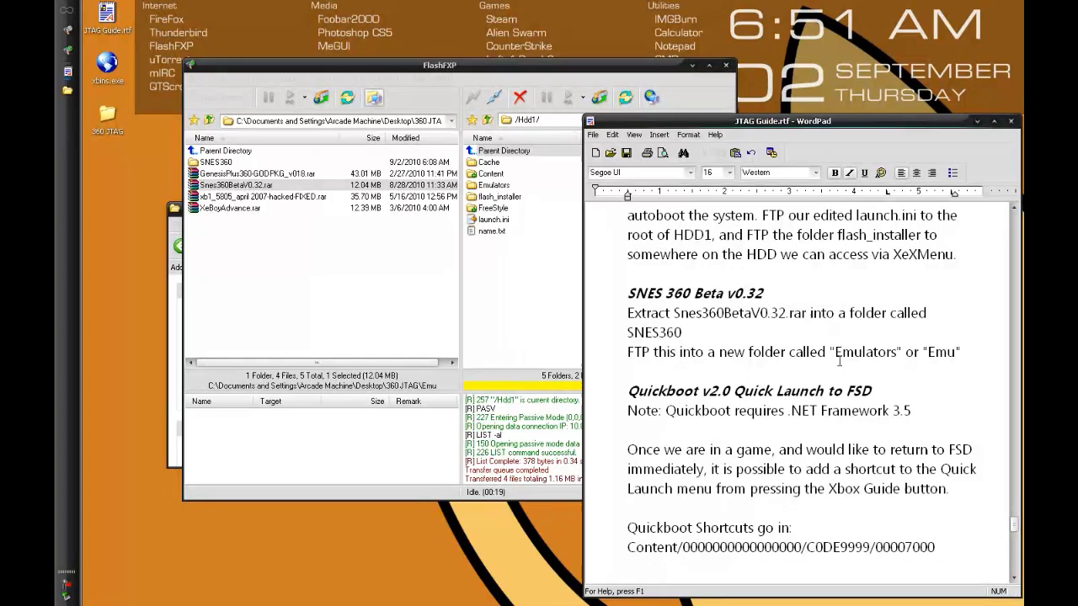
{"action": "left_click_drag", "start_coordinate": [837, 353], "coordinate": [948, 354]}
{"action": "left_click", "coordinate": [955, 353]}
{"action": "left_click", "coordinate": [542, 273]}
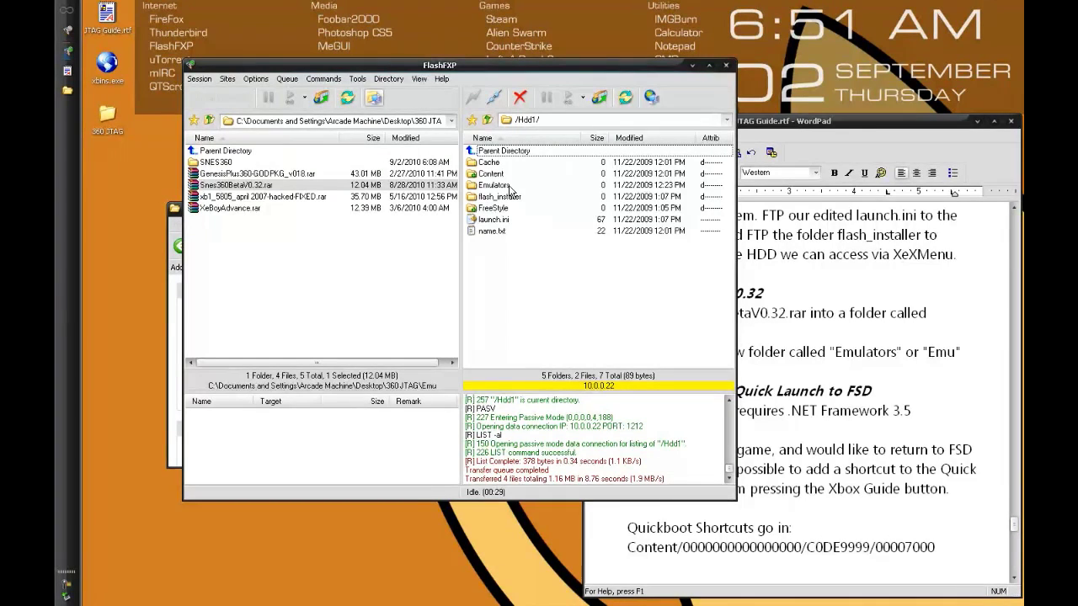
Step: Look inside the console's FreeStyle folder and its base subfolder, and return to Hdd1
{"action": "double_click", "coordinate": [495, 208]}
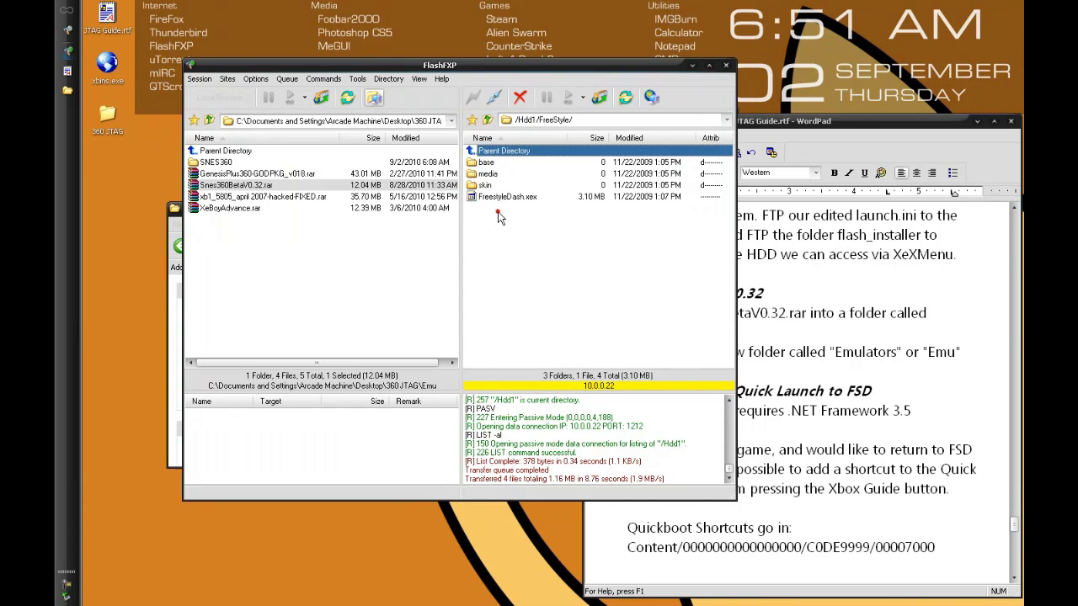
{"action": "double_click", "coordinate": [492, 164]}
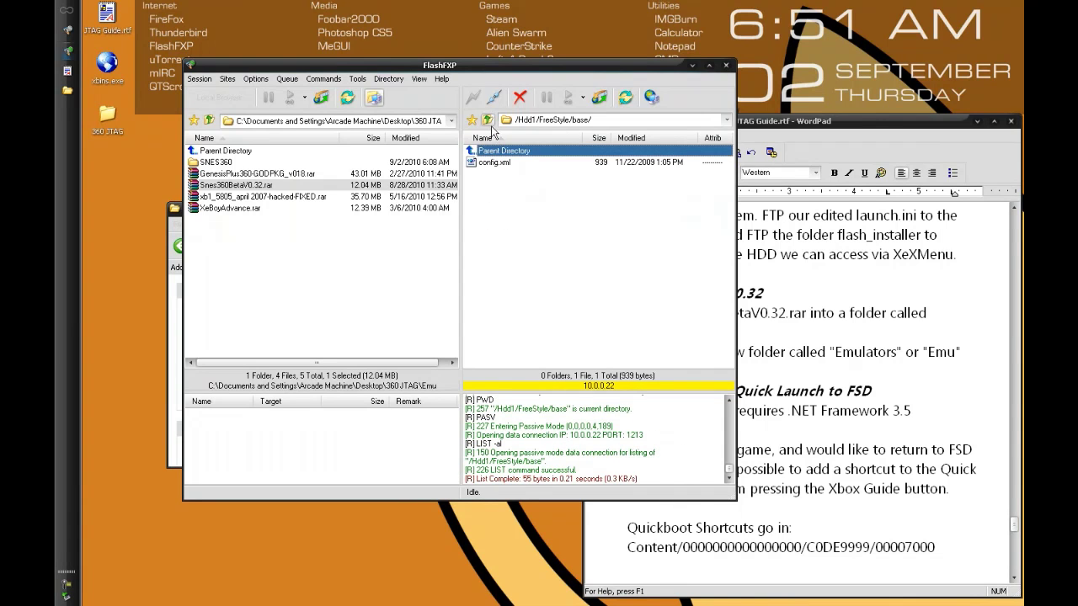
{"action": "double_click", "coordinate": [488, 120]}
Step: Check the contents of the local SNES360 folder and transfer the folder into Emulators on Hdd1
{"action": "left_click", "coordinate": [492, 186]}
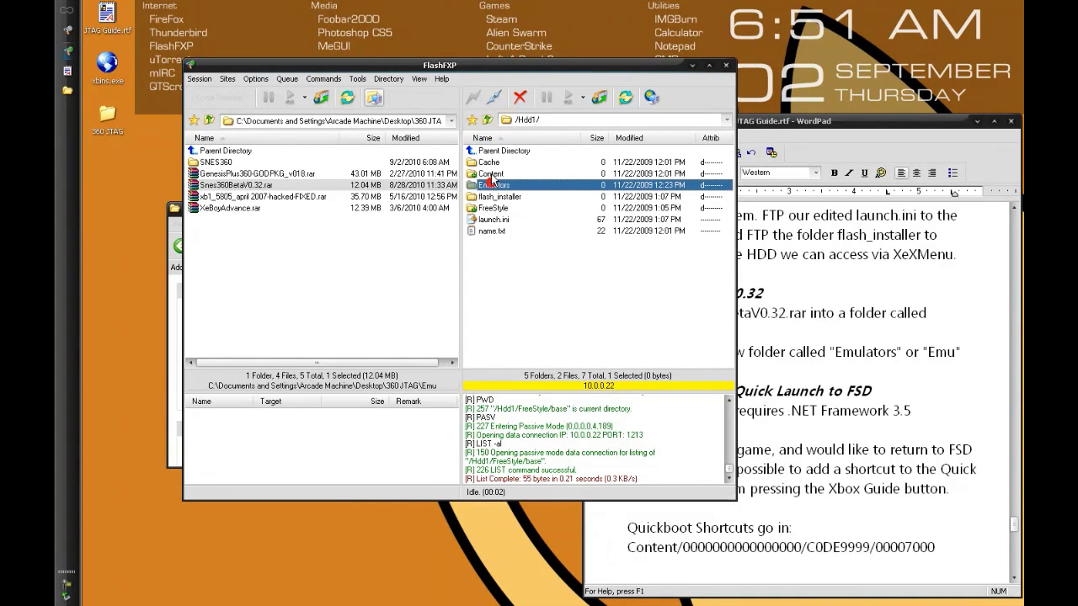
{"action": "double_click", "coordinate": [492, 187]}
{"action": "left_click", "coordinate": [330, 250]}
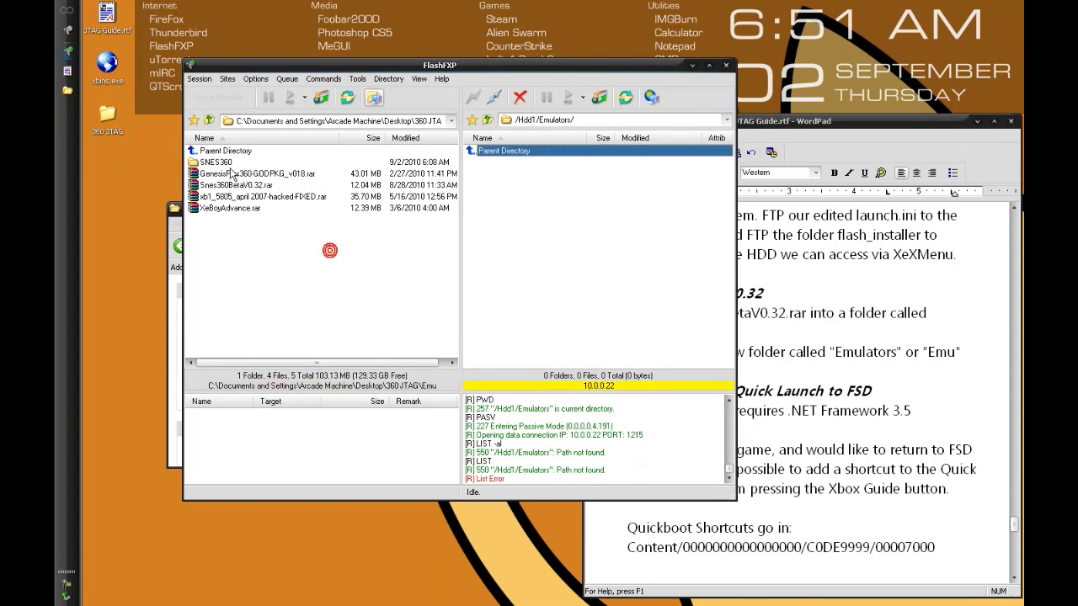
{"action": "left_click", "coordinate": [221, 162]}
{"action": "double_click", "coordinate": [220, 161]}
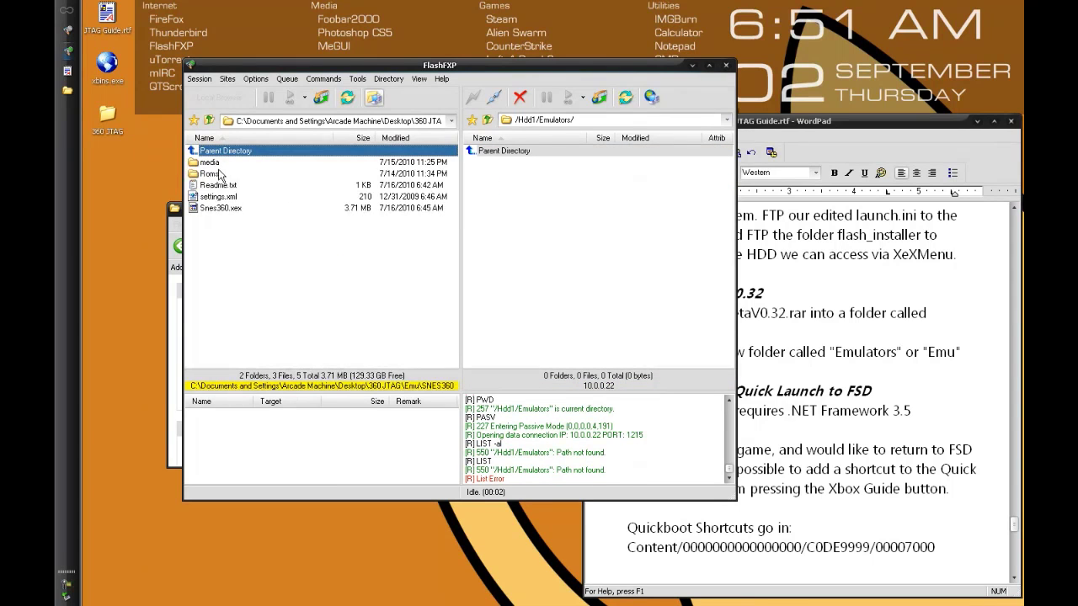
{"action": "double_click", "coordinate": [211, 174]}
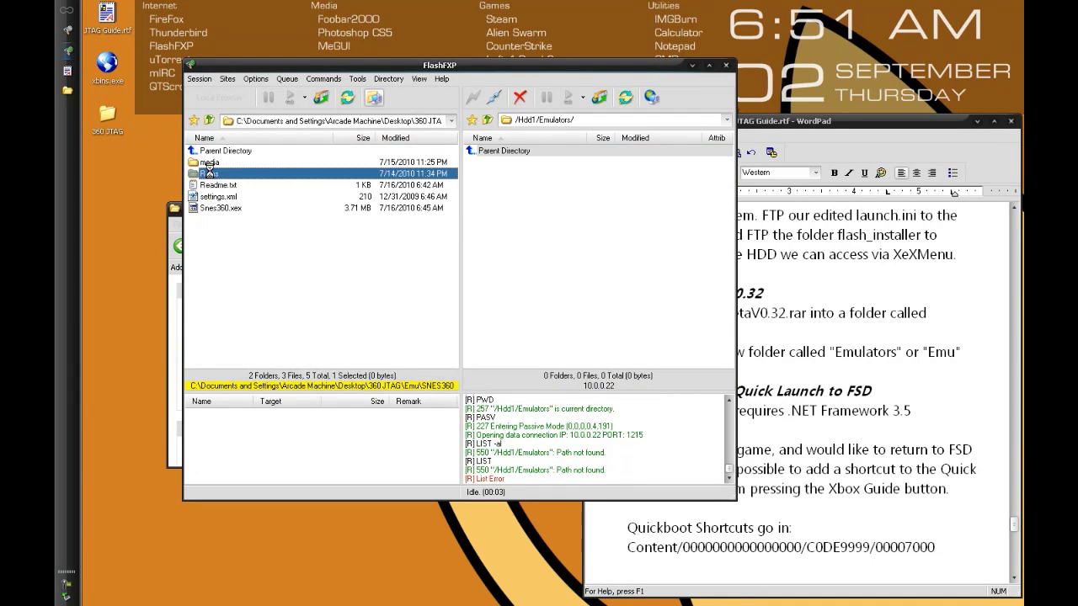
{"action": "left_click", "coordinate": [209, 120]}
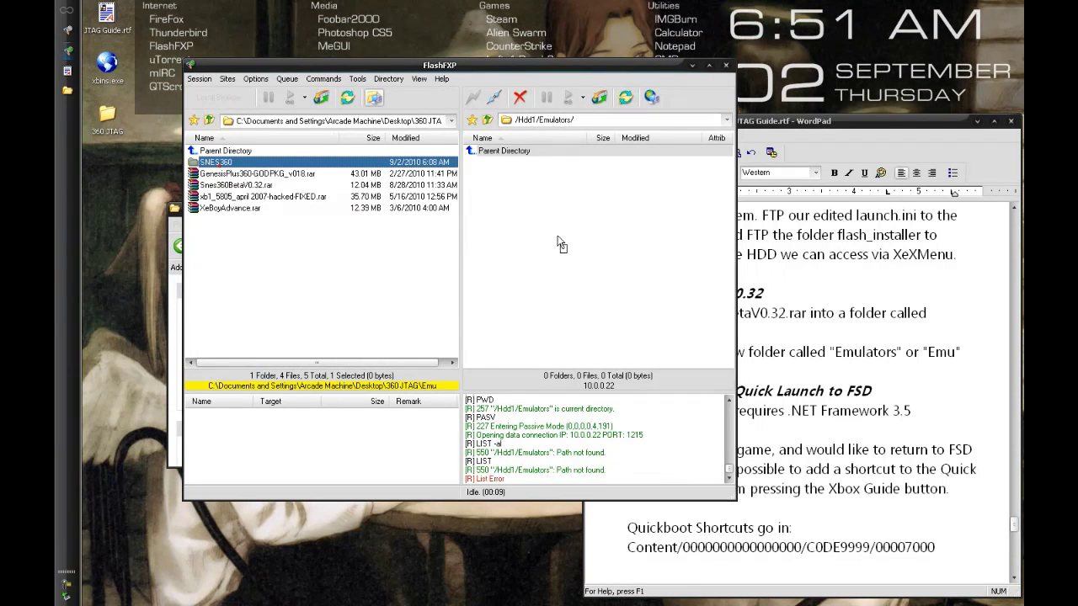
{"action": "left_click_drag", "start_coordinate": [560, 244], "coordinate": [558, 234]}
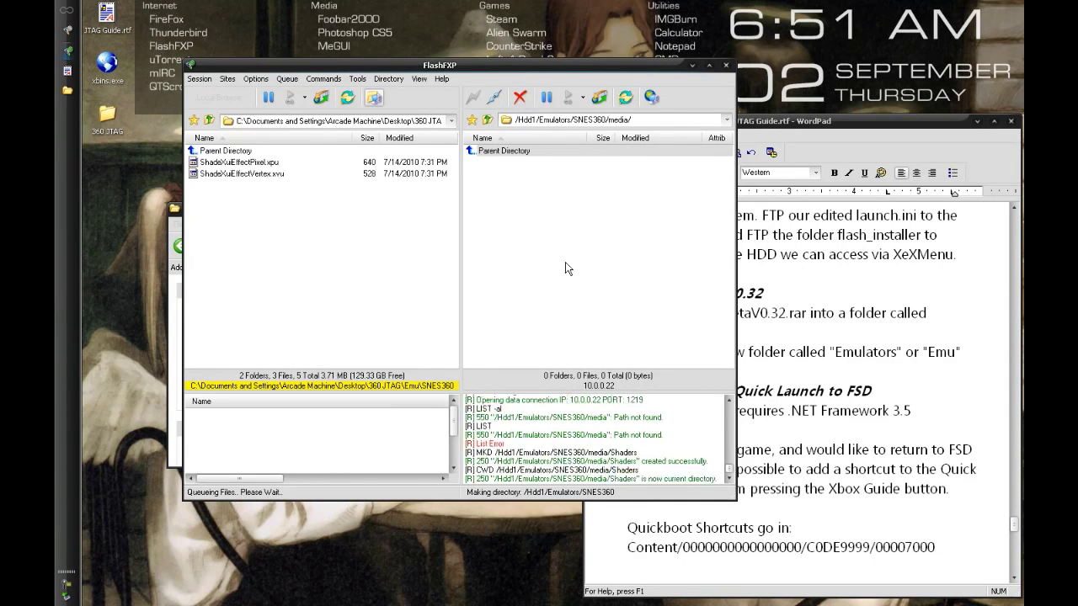
Step: Move the Dash_Launch Explorer window clear of the guide, and open the Quickboot 2.0 folder from 360 JTAG in it
{"action": "left_click", "coordinate": [825, 321]}
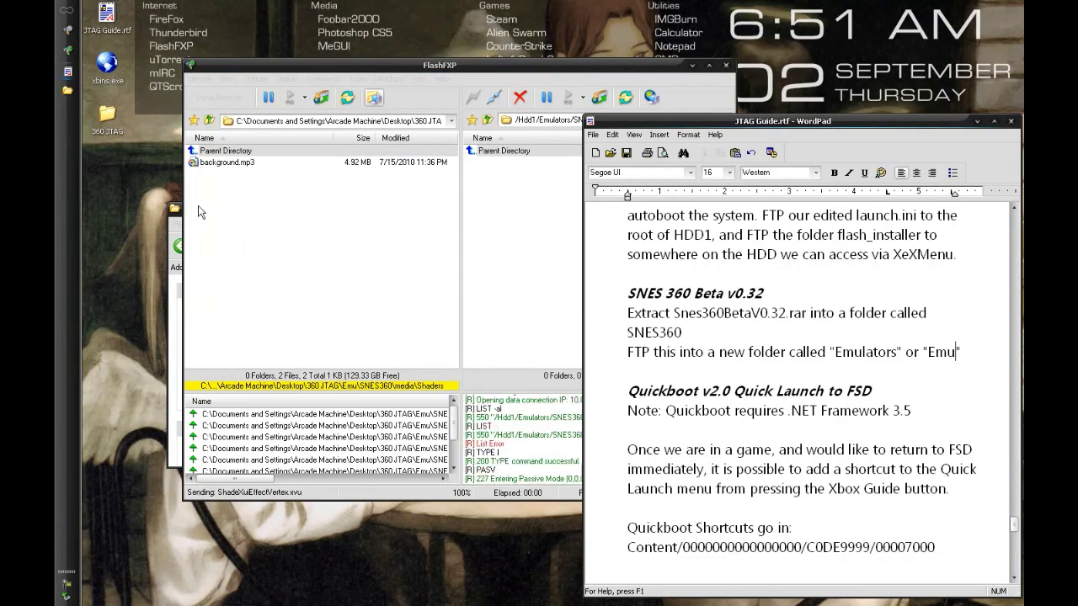
{"action": "left_click", "coordinate": [172, 211]}
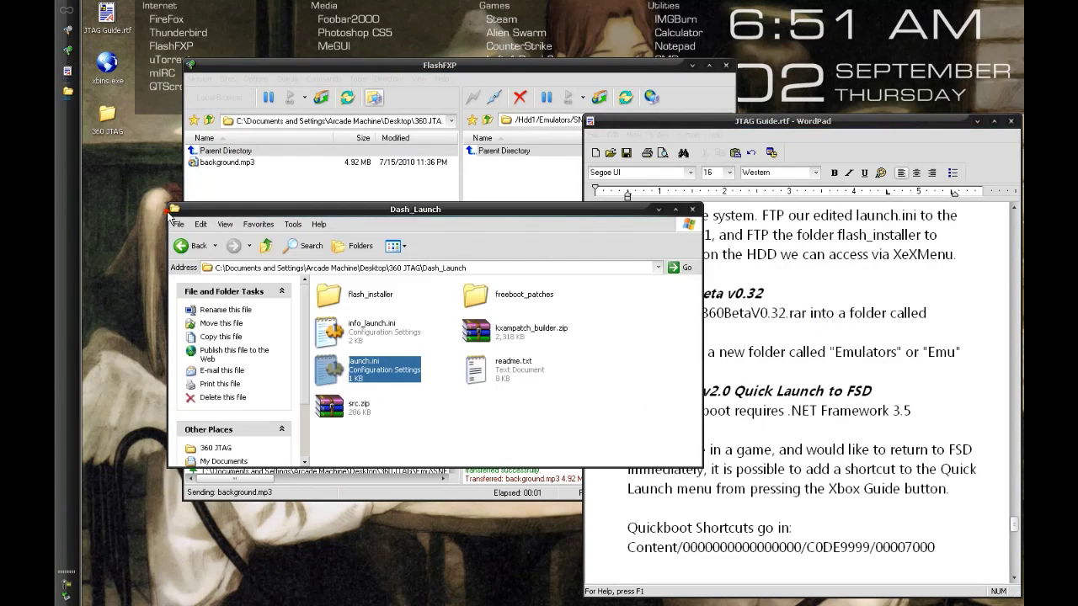
{"action": "left_click_drag", "start_coordinate": [172, 211], "coordinate": [86, 91]}
{"action": "key", "text": "alt+Left"}
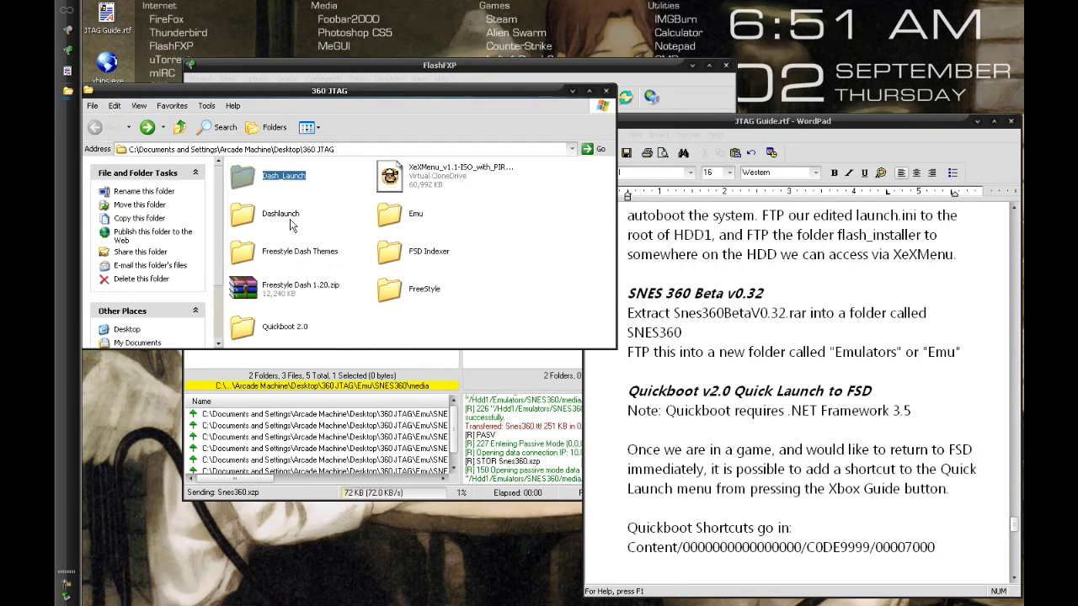
{"action": "left_click", "coordinate": [306, 327]}
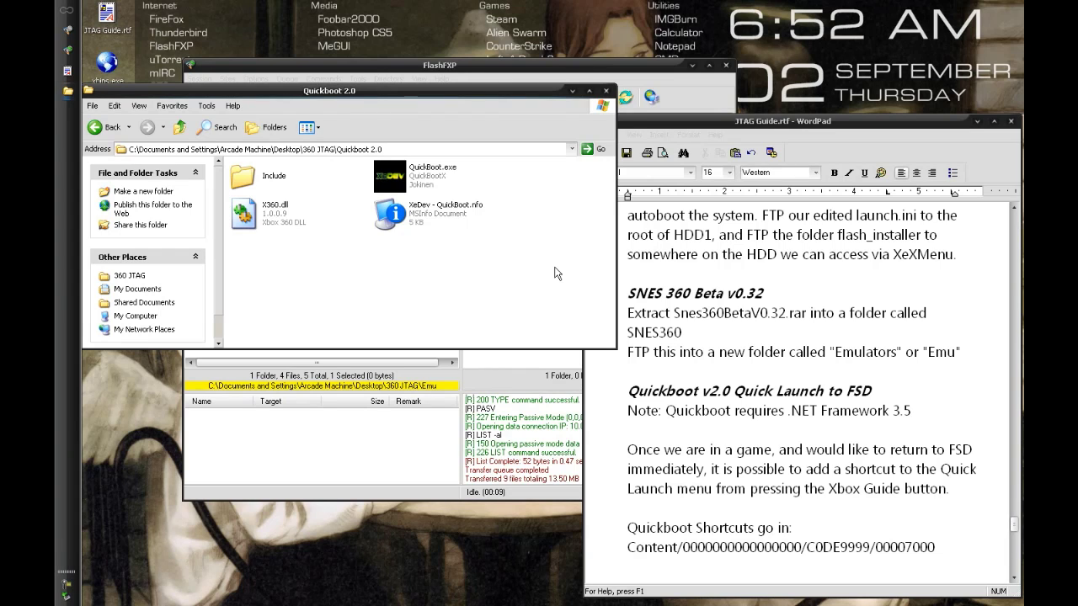
{"action": "left_click", "coordinate": [455, 206]}
Step: Read the guide's Quickboot v2.0 notes on the .NET Framework requirement and shortcut location, and locate QuickBoot.exe in its folder
{"action": "left_click", "coordinate": [917, 412]}
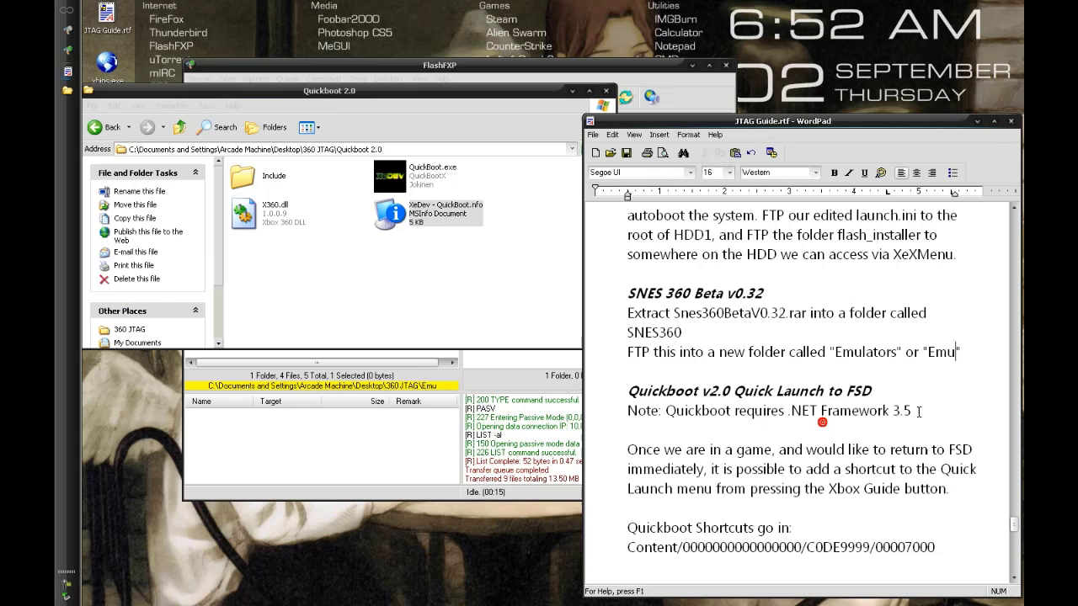
{"action": "left_click_drag", "start_coordinate": [918, 412], "coordinate": [665, 411]}
{"action": "left_click", "coordinate": [690, 411]}
{"action": "left_click", "coordinate": [431, 178]}
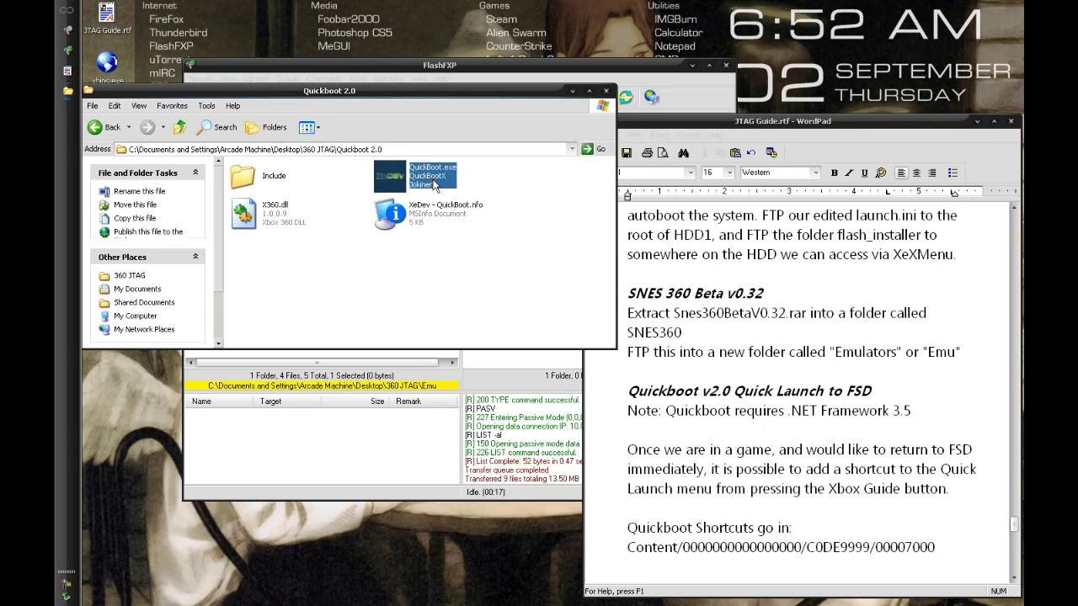
{"action": "left_click", "coordinate": [777, 430]}
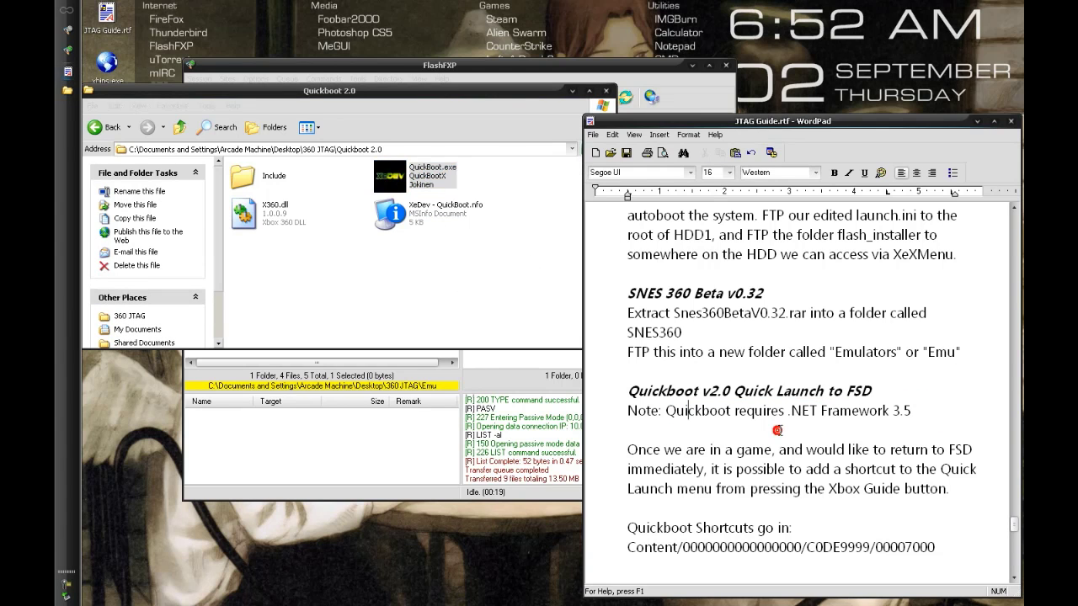
{"action": "left_click", "coordinate": [421, 179]}
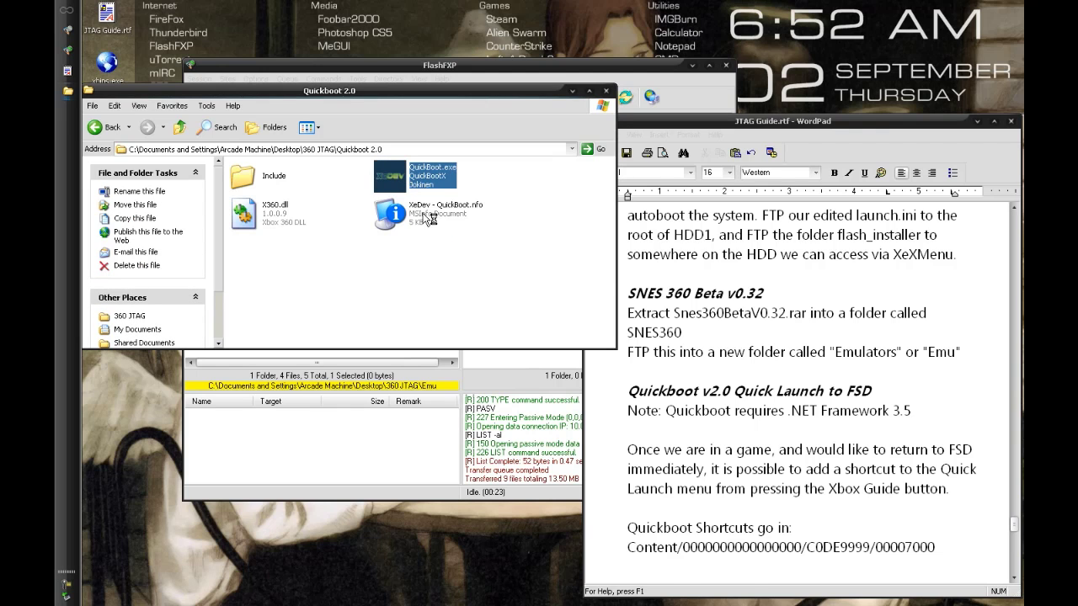
{"action": "left_click", "coordinate": [831, 404]}
{"action": "scroll", "coordinate": [831, 404], "scroll_direction": "down", "scroll_amount": 2}
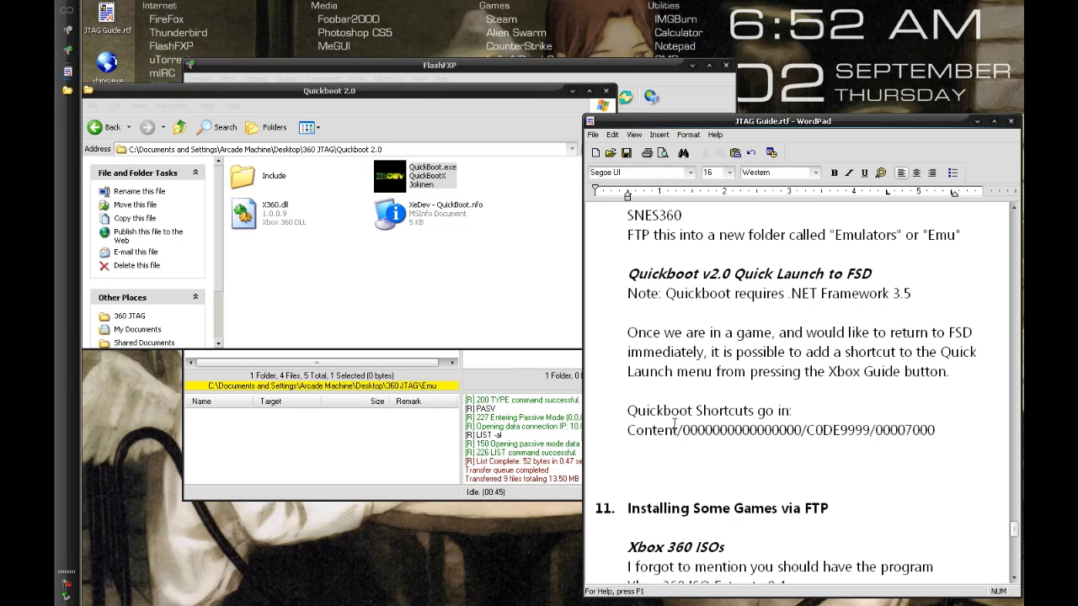
Step: Check the Quickboot shortcut path in the guide and append a slash after 00007000
{"action": "double_click", "coordinate": [870, 430]}
{"action": "left_click", "coordinate": [824, 430]}
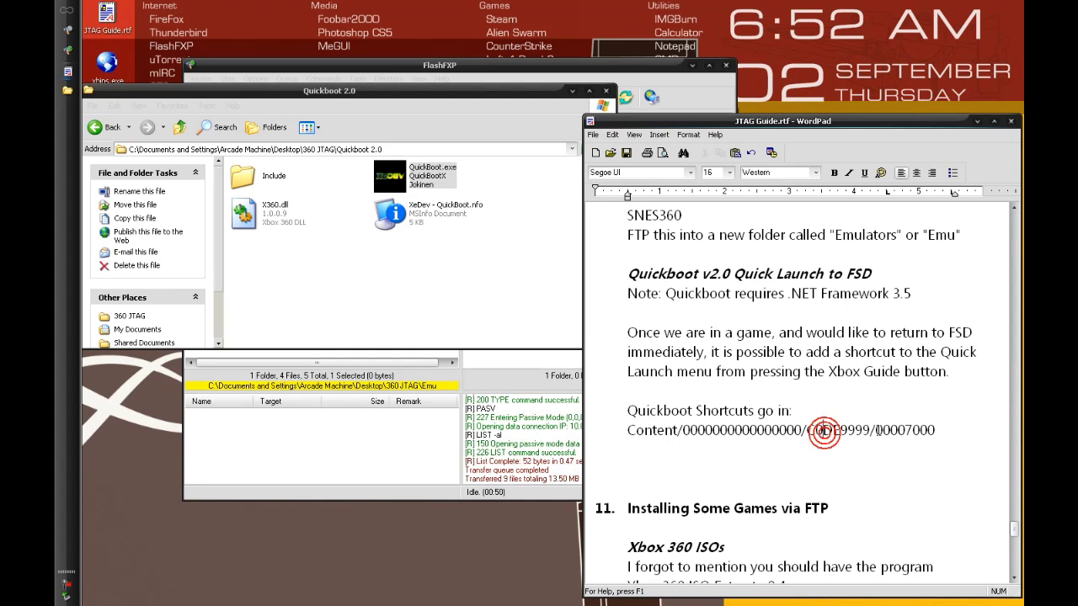
{"action": "left_click_drag", "start_coordinate": [876, 430], "coordinate": [937, 428]}
{"action": "double_click", "coordinate": [917, 432]}
{"action": "left_click", "coordinate": [903, 428]}
{"action": "left_click", "coordinate": [935, 426]}
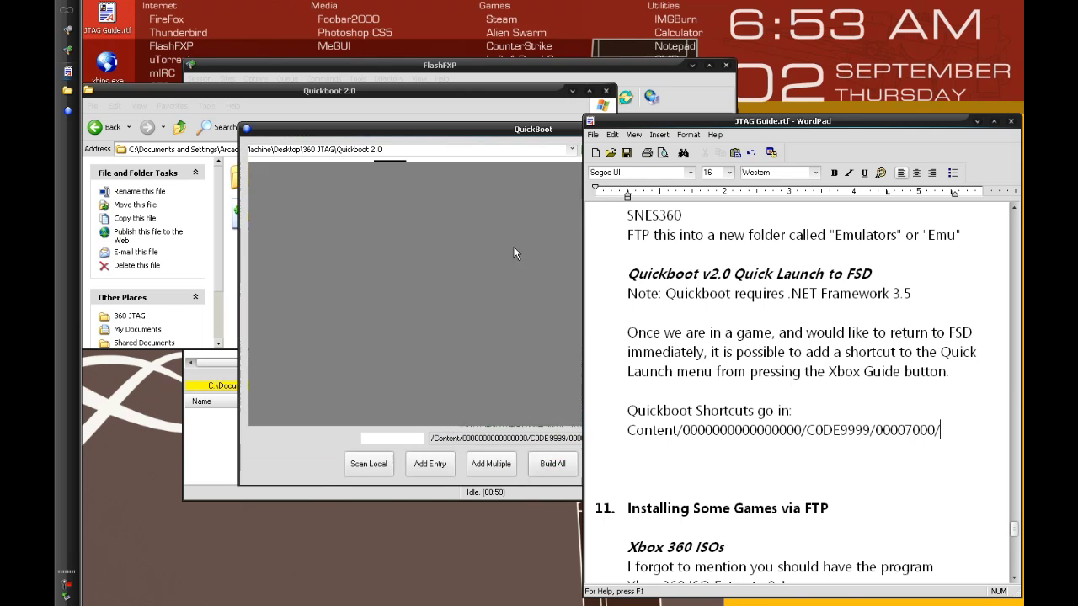
Step: Launch QuickBoot, move its window clear to check its output path, and add a new shortcut entry
{"action": "left_click_drag", "start_coordinate": [444, 132], "coordinate": [328, 56]}
{"action": "left_click_drag", "start_coordinate": [497, 355], "coordinate": [322, 357]}
{"action": "left_click", "coordinate": [322, 357]}
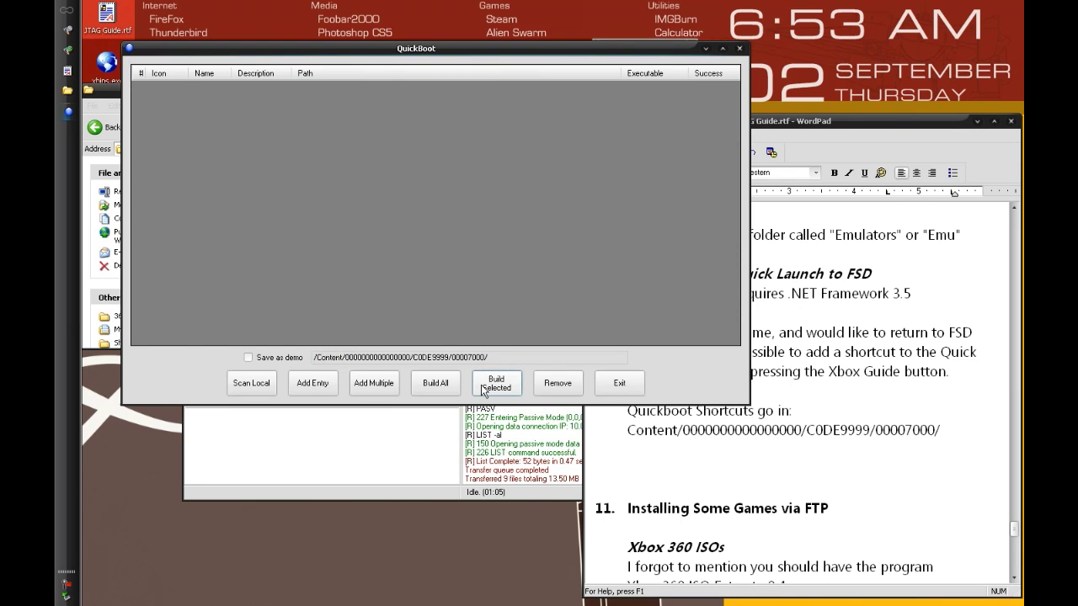
{"action": "left_click", "coordinate": [312, 383]}
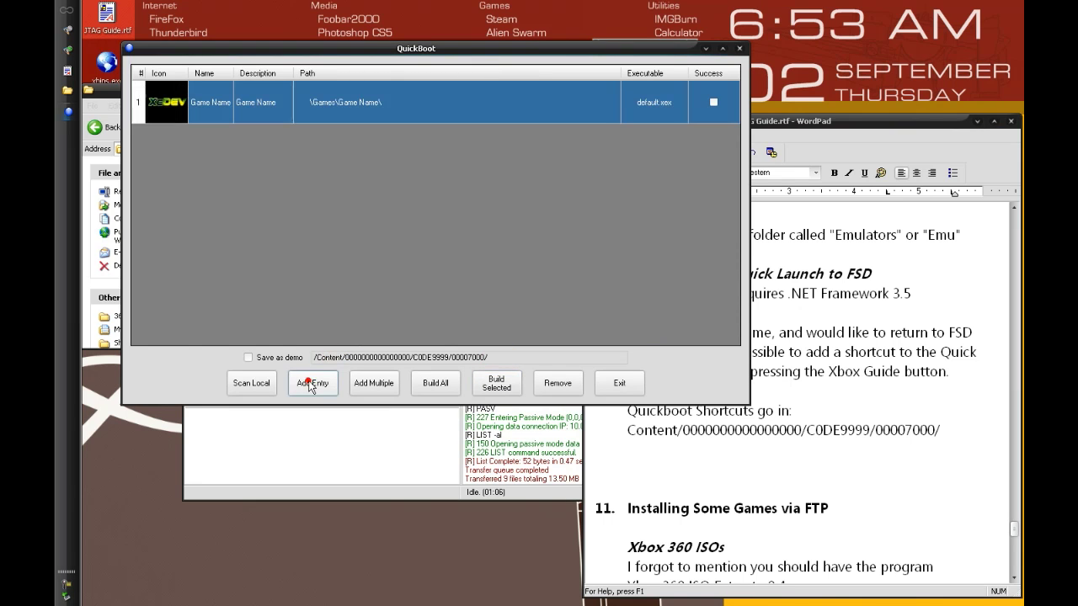
Step: Set the new entry's name to Freestyle Dash and its description to Interface
{"action": "left_click", "coordinate": [203, 103]}
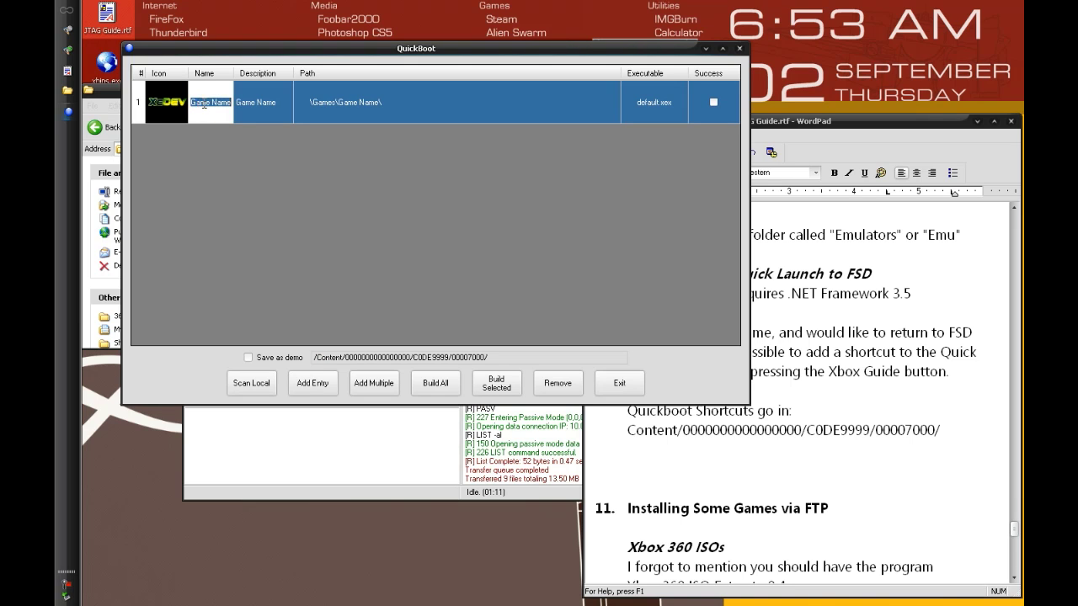
{"action": "type", "text": "F"}
{"action": "type", "text": "reestyle Dash"}
{"action": "left_click", "coordinate": [255, 107]}
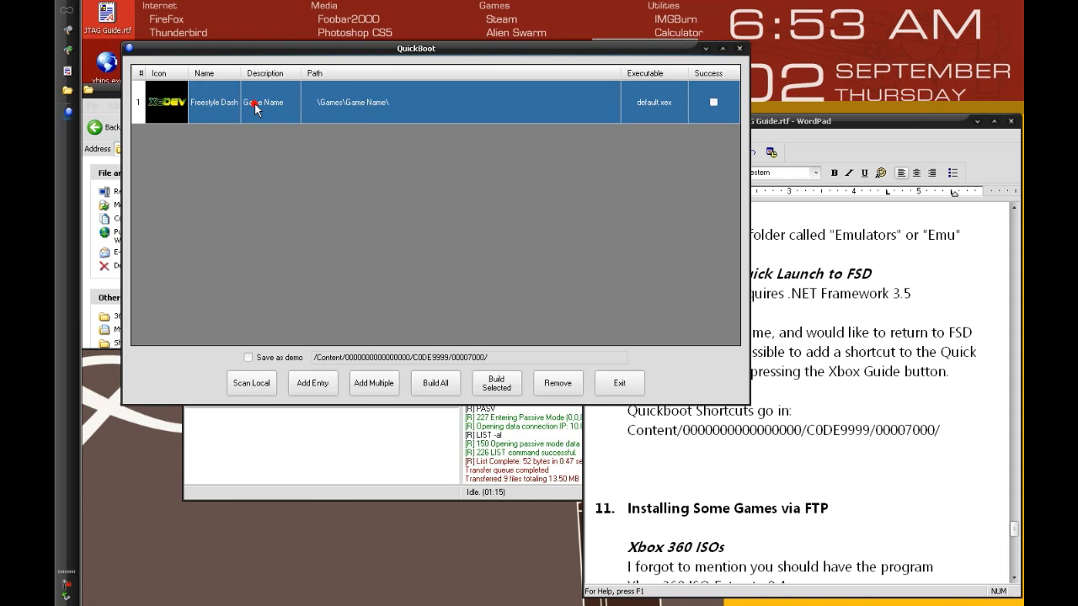
{"action": "left_click", "coordinate": [265, 102]}
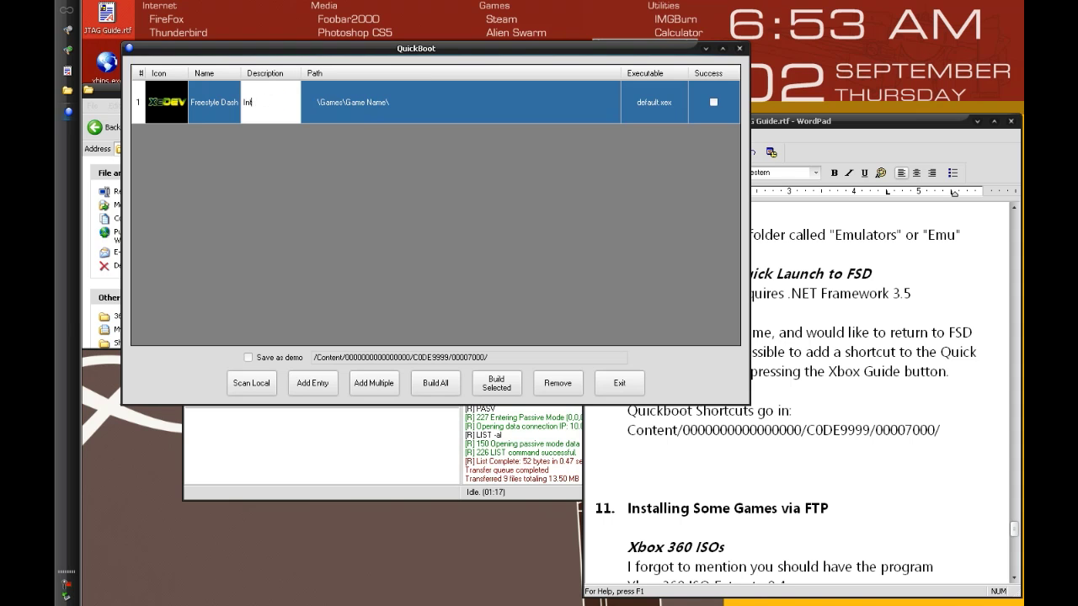
Step: Replace the entry's path with \Freestyle\
{"action": "left_click", "coordinate": [371, 106]}
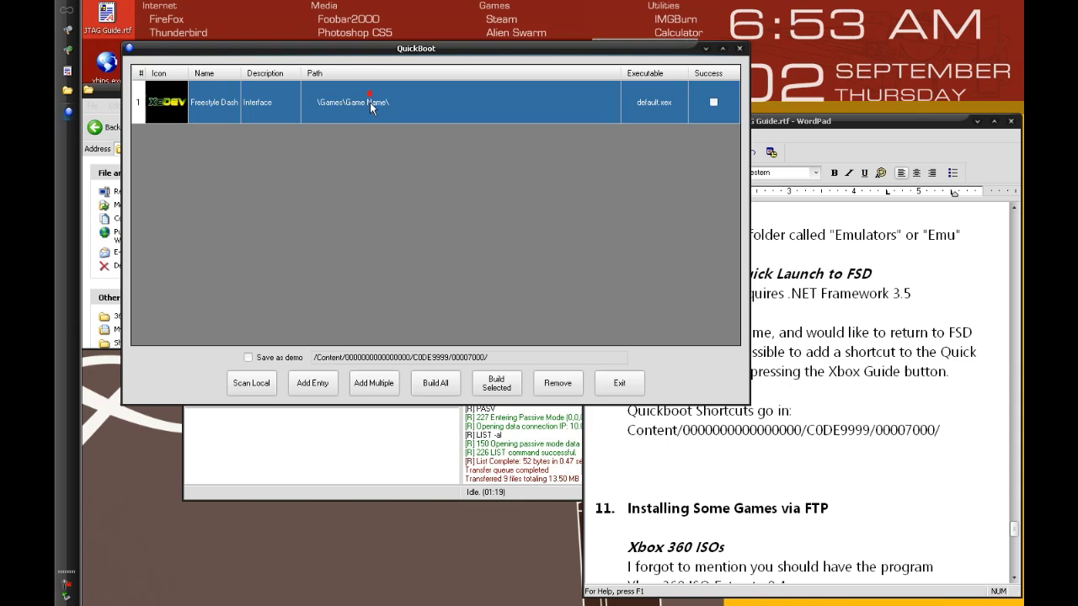
{"action": "double_click", "coordinate": [369, 103]}
{"action": "left_click_drag", "start_coordinate": [401, 102], "coordinate": [302, 99]}
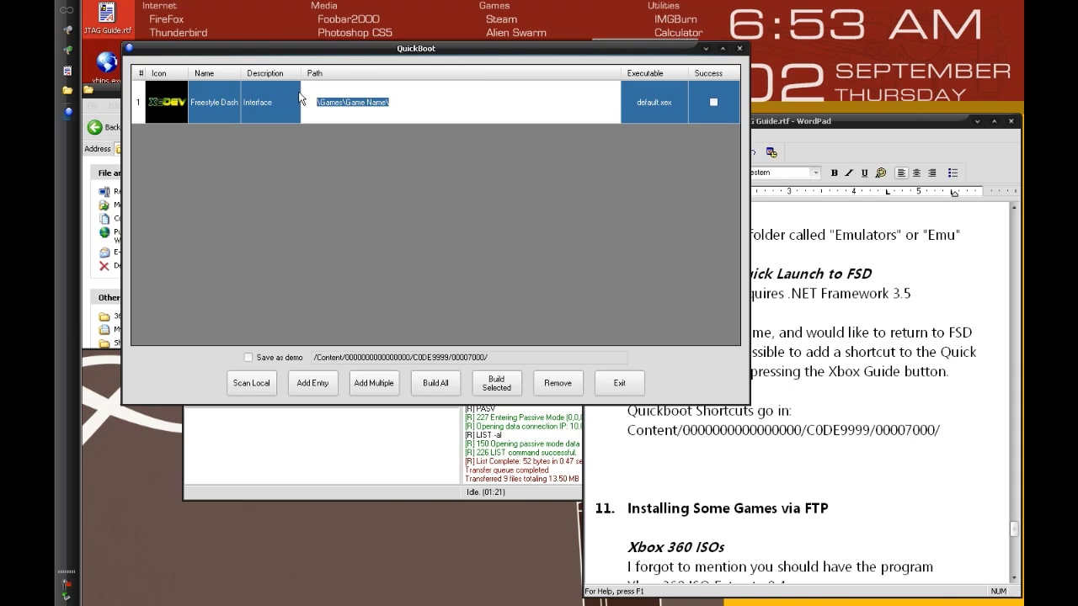
{"action": "type", "text": "\\"}
{"action": "type", "text": "est"}
{"action": "key", "text": "BackSpace"}
{"action": "key", "text": "BackSpace"}
{"action": "key", "text": "BackSpace"}
{"action": "key", "text": "BackSpace"}
{"action": "key", "text": "BackSpace"}
{"action": "key", "text": "BackSpace"}
{"action": "key", "text": "BackSpace"}
{"action": "key", "text": "BackSpace"}
{"action": "key", "text": "BackSpace"}
Step: Set the entry's executable to FreestyleDash.xex
{"action": "left_click", "coordinate": [655, 104]}
{"action": "left_click", "coordinate": [655, 103]}
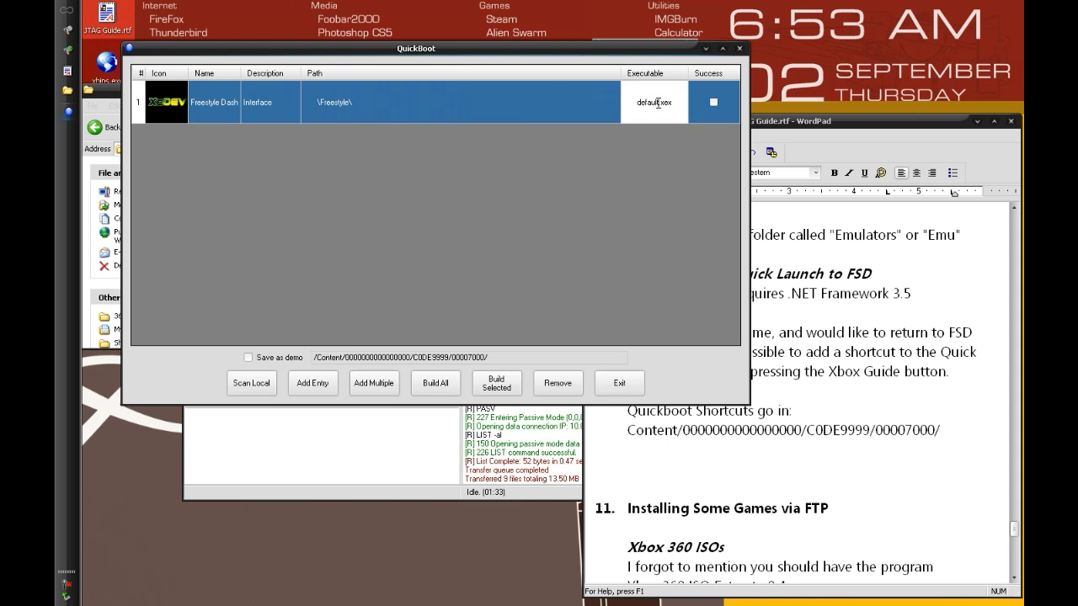
{"action": "double_click", "coordinate": [657, 101]}
{"action": "type", "text": "fre"}
{"action": "key", "text": "BackSpace"}
{"action": "key", "text": "BackSpace"}
{"action": "key", "text": "BackSpace"}
{"action": "type", "text": "FreestyleDash"}
{"action": "left_click", "coordinate": [600, 165]}
Step: Build the selected Freestyle Dash entry, declining the upload to the Xbox, and exit QuickBoot
{"action": "left_click", "coordinate": [492, 386]}
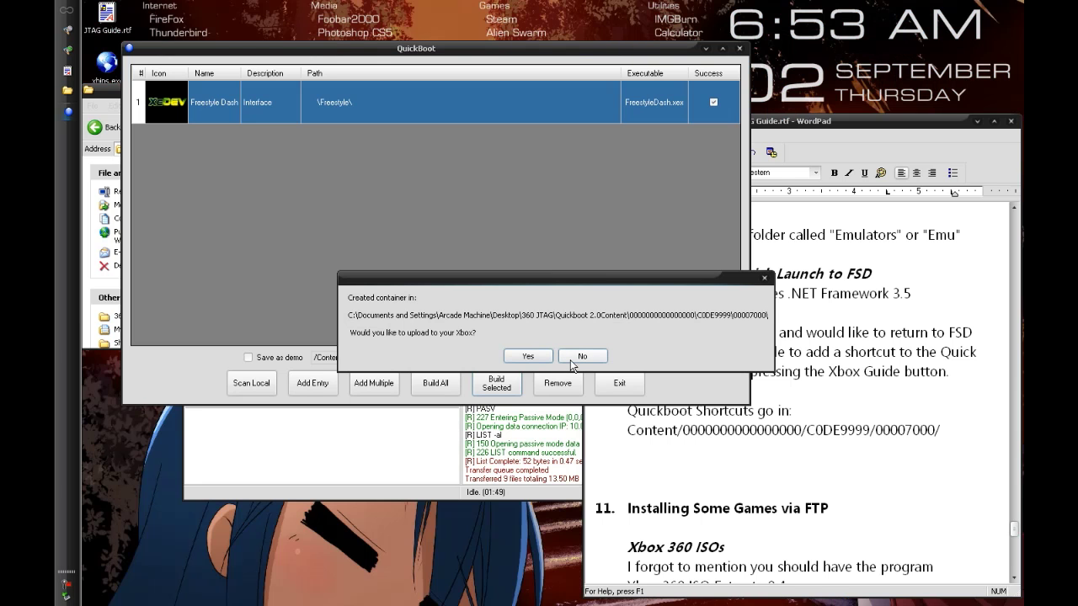
{"action": "left_click", "coordinate": [573, 356]}
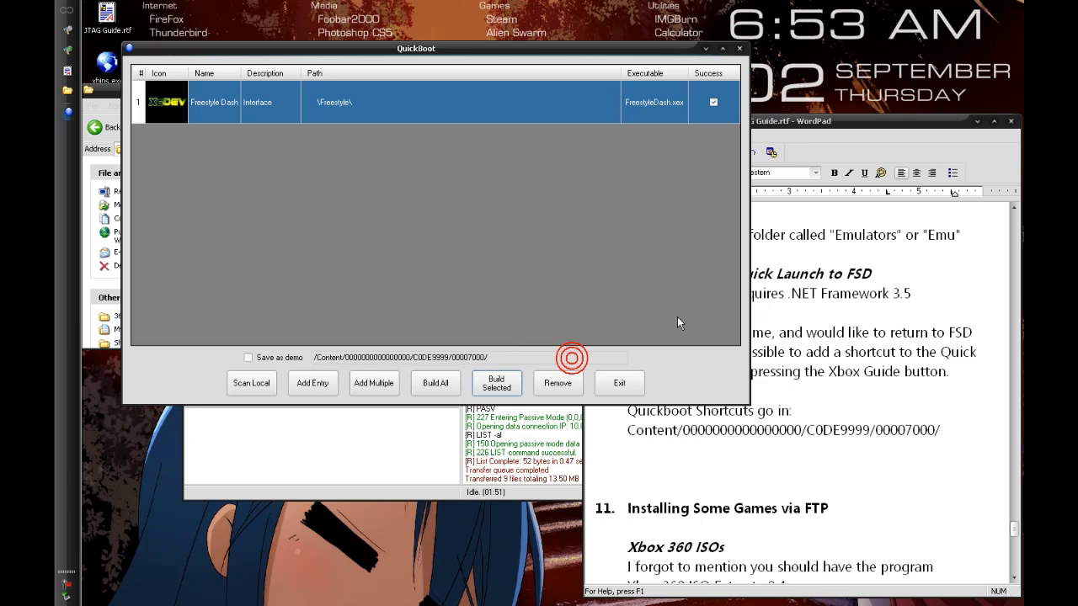
{"action": "left_click", "coordinate": [619, 383]}
Step: Open the generated Quickboot 2.0Content folder in 360 JTAG and go down to the FreestyleDash file in its 00007000 subfolder
{"action": "left_click", "coordinate": [438, 210]}
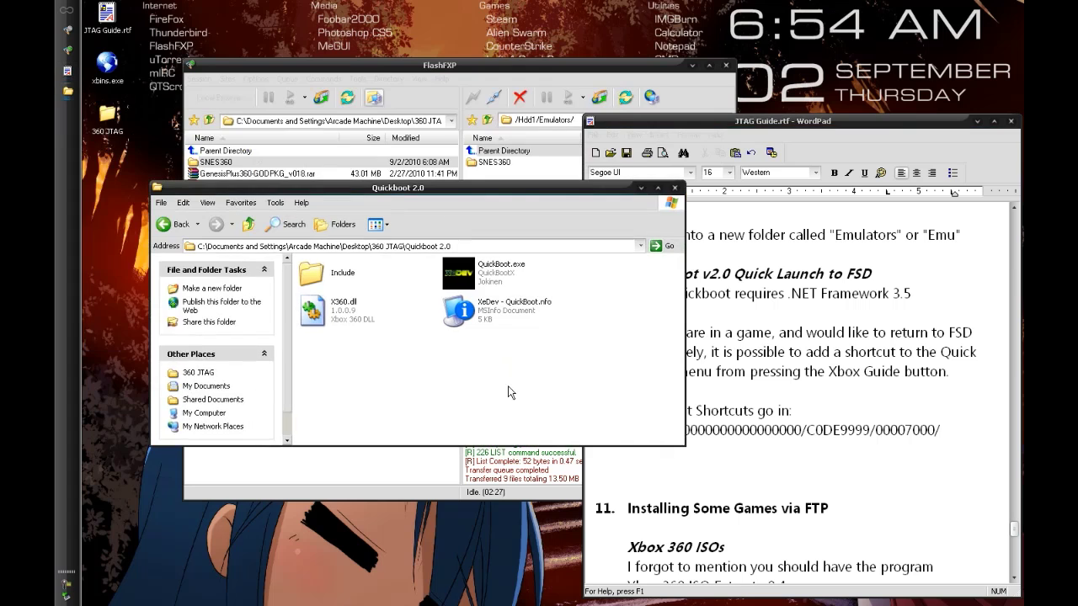
{"action": "left_click", "coordinate": [175, 224]}
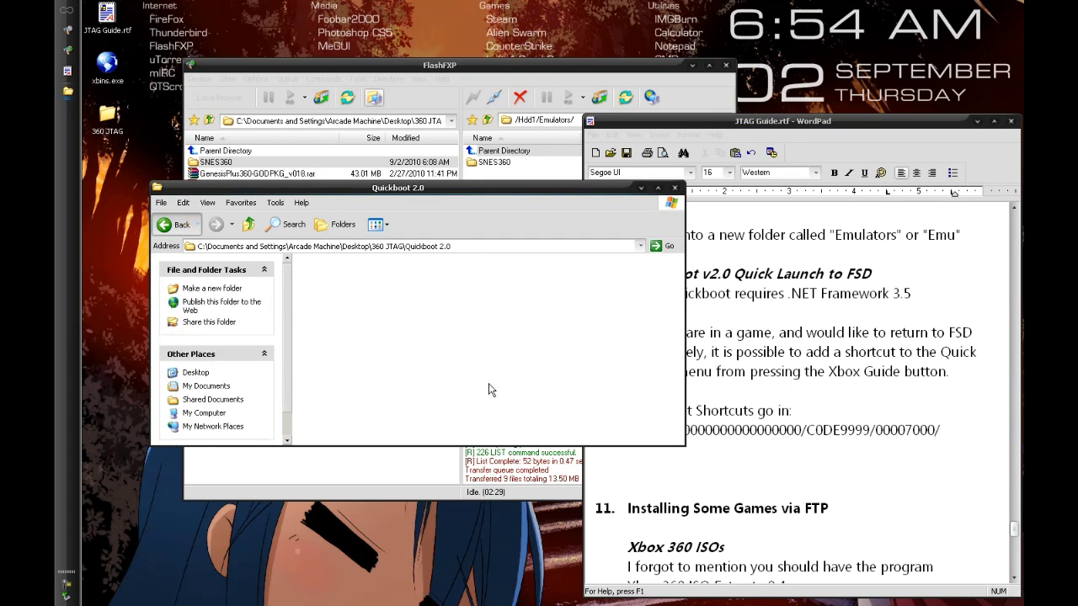
{"action": "left_click", "coordinate": [506, 425]}
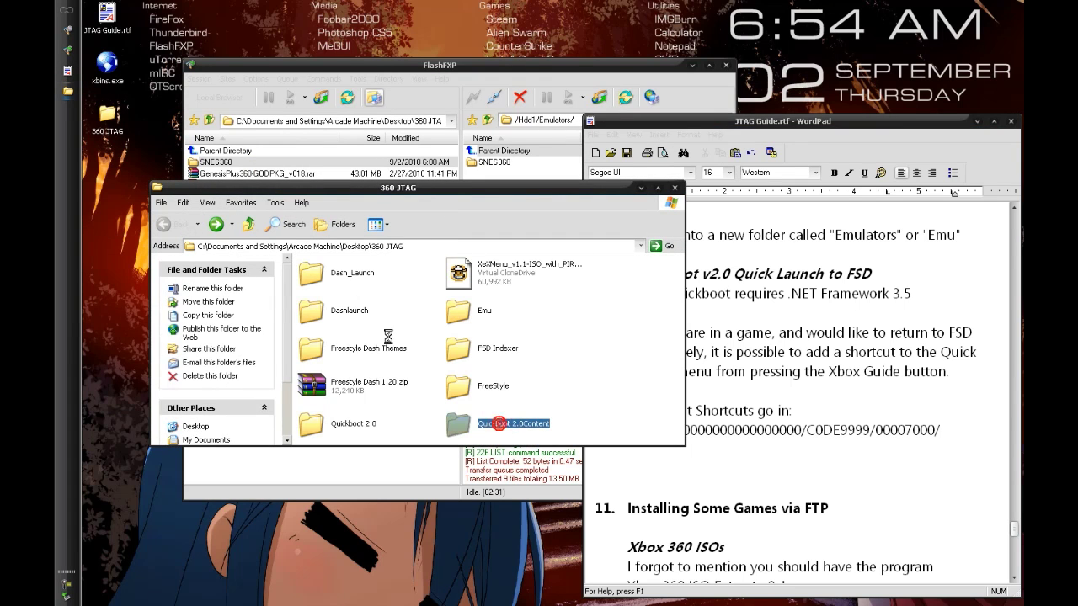
{"action": "double_click", "coordinate": [504, 425]}
{"action": "double_click", "coordinate": [341, 278]}
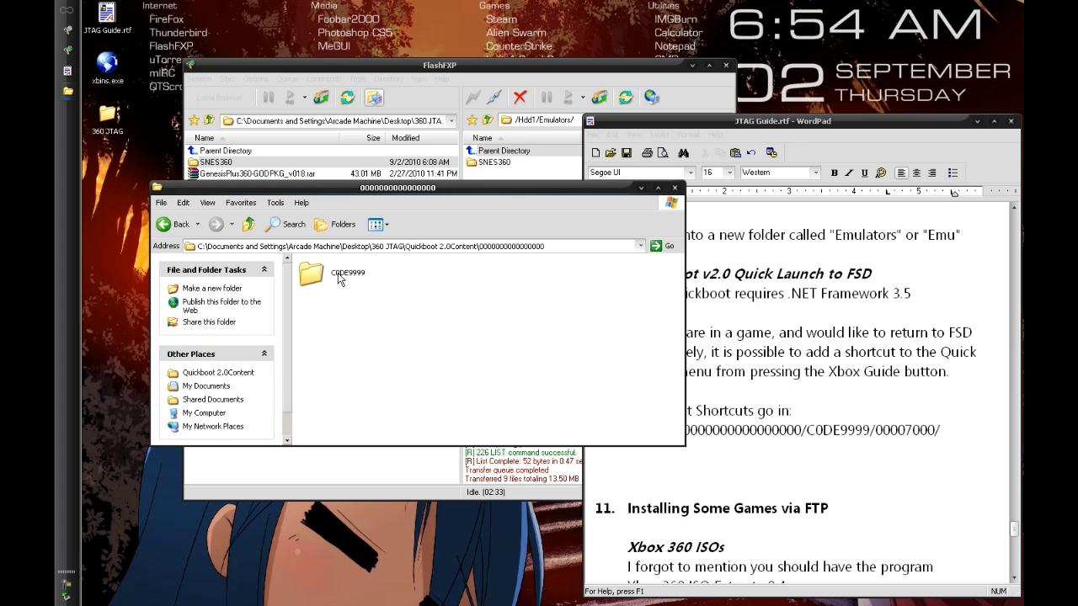
{"action": "double_click", "coordinate": [337, 274]}
{"action": "double_click", "coordinate": [337, 271]}
{"action": "left_click", "coordinate": [337, 272]}
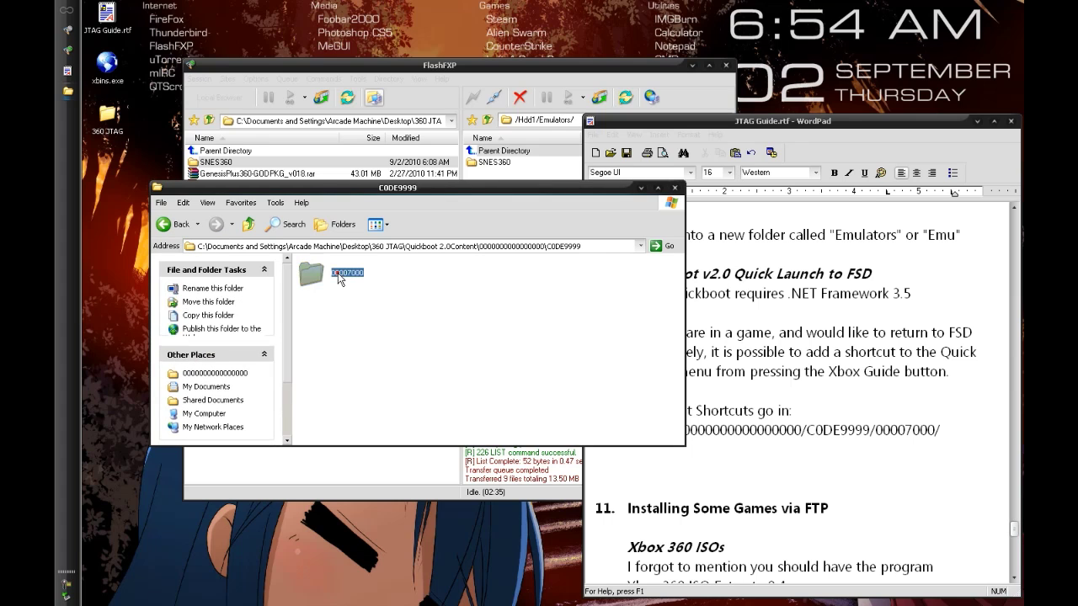
{"action": "double_click", "coordinate": [337, 272]}
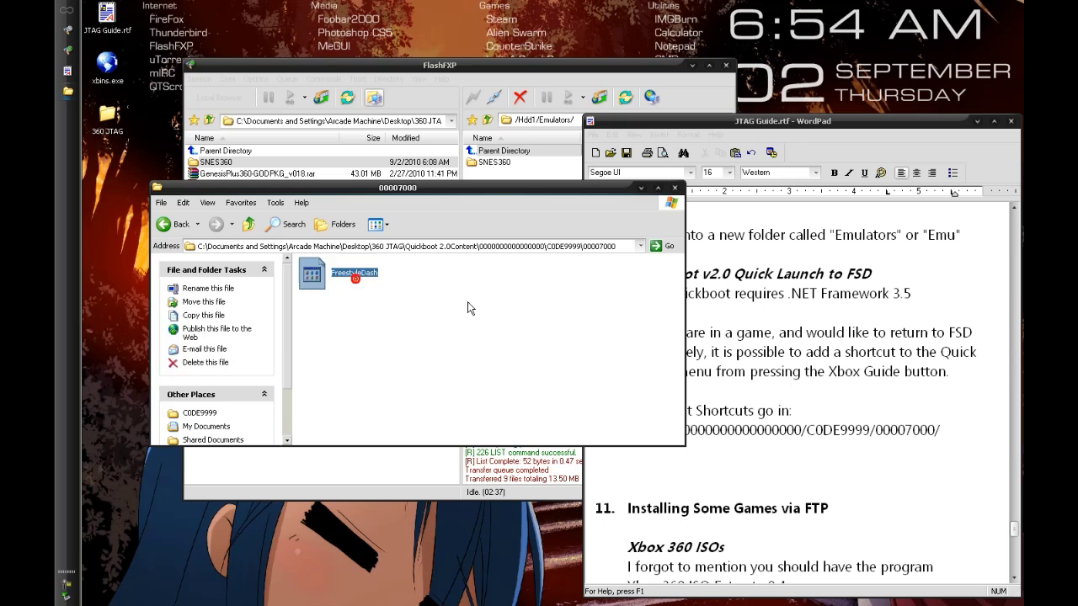
{"action": "left_click", "coordinate": [72, 53]}
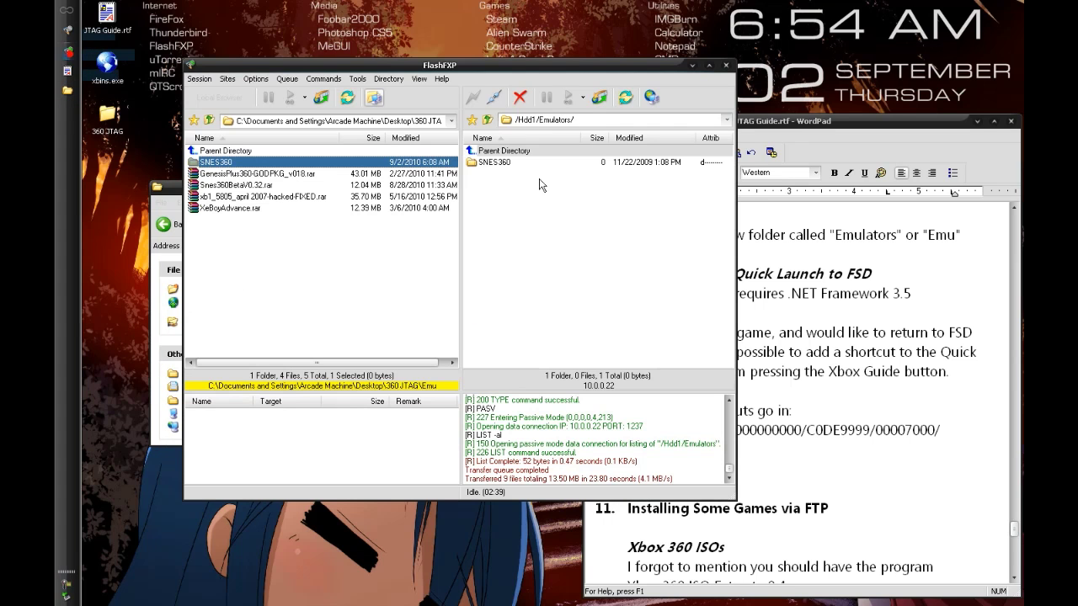
{"action": "left_click", "coordinate": [487, 120]}
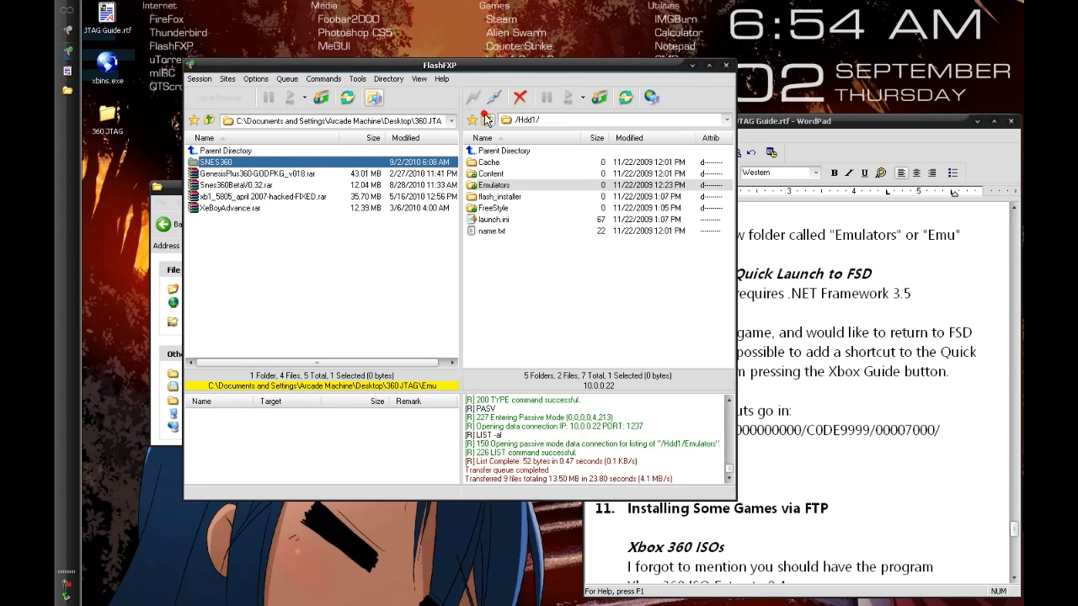
{"action": "double_click", "coordinate": [488, 170]}
{"action": "double_click", "coordinate": [491, 161]}
{"action": "double_click", "coordinate": [494, 162]}
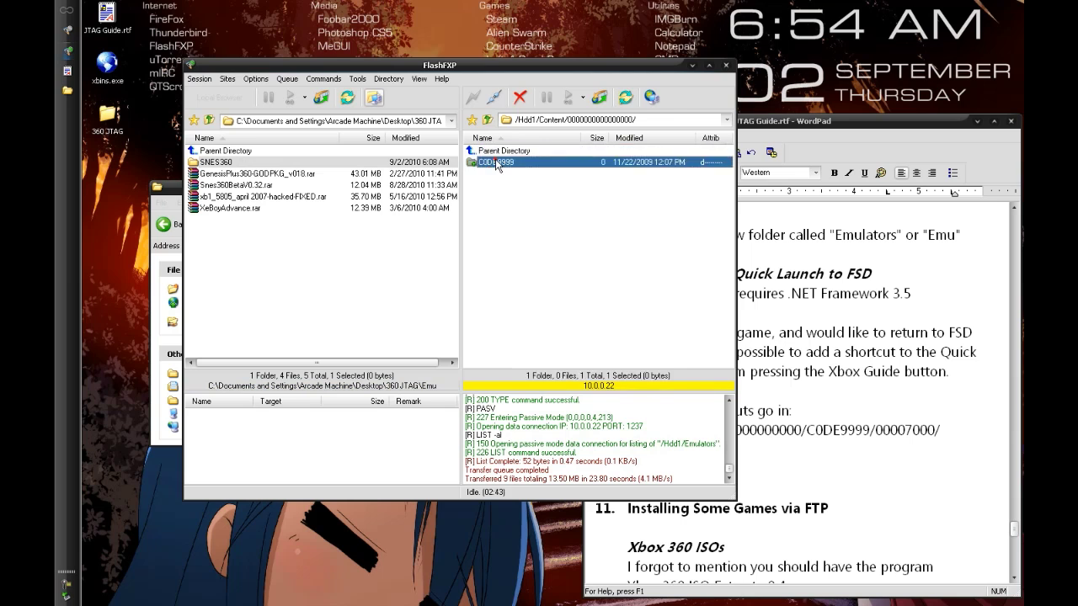
{"action": "left_click", "coordinate": [495, 163]}
Step: Make a new folder named 00007000 in the console's C0DE9999 folder and open it
{"action": "left_click", "coordinate": [654, 281]}
{"action": "left_click", "coordinate": [508, 165]}
{"action": "right_click", "coordinate": [523, 211]}
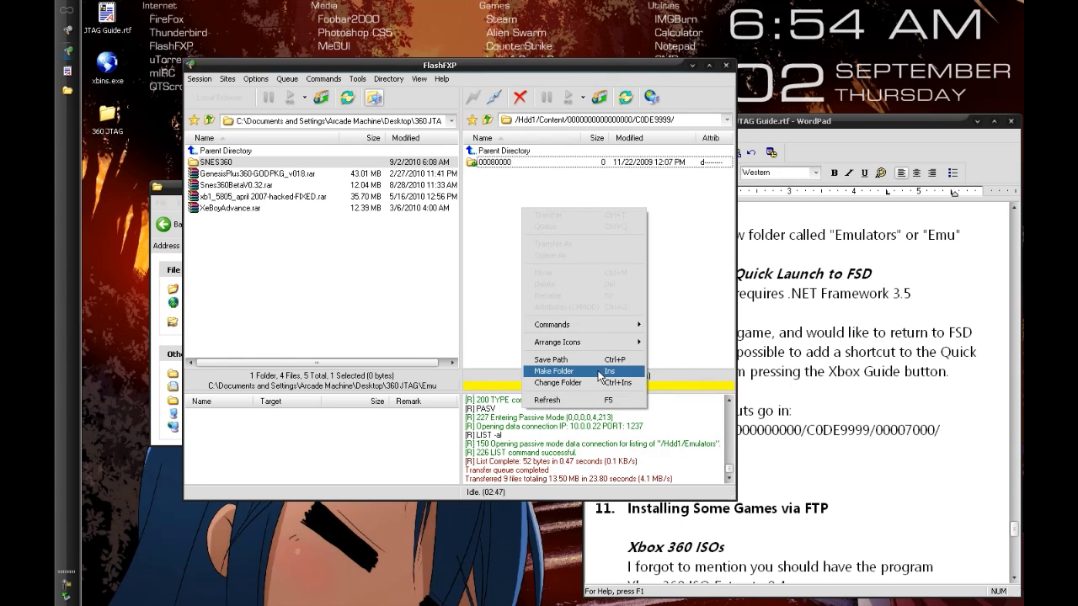
{"action": "left_click", "coordinate": [600, 373]}
{"action": "type", "text": "00007000"}
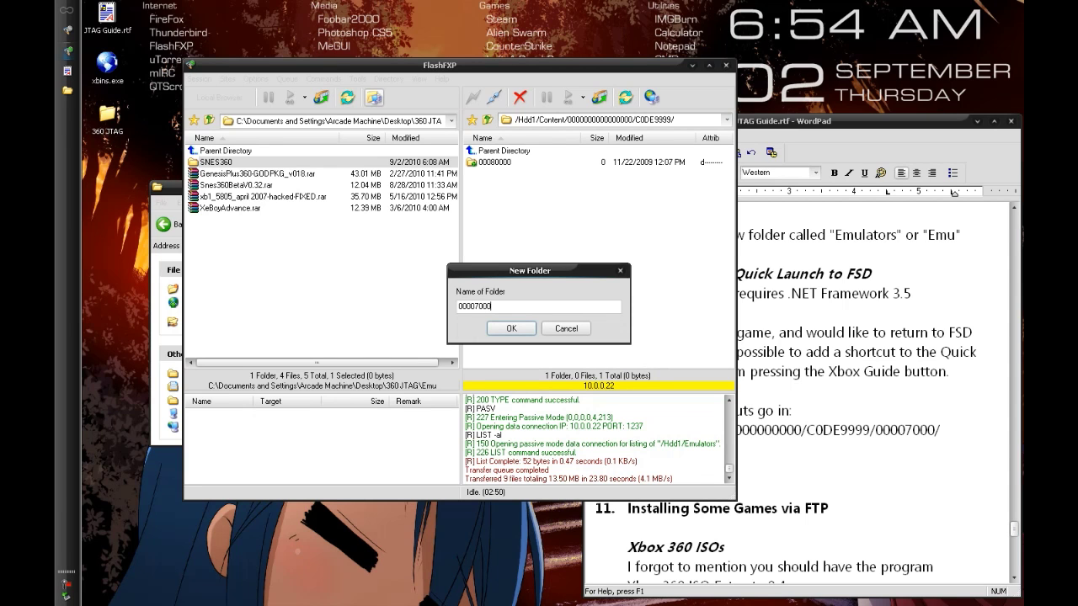
{"action": "key", "text": "Return"}
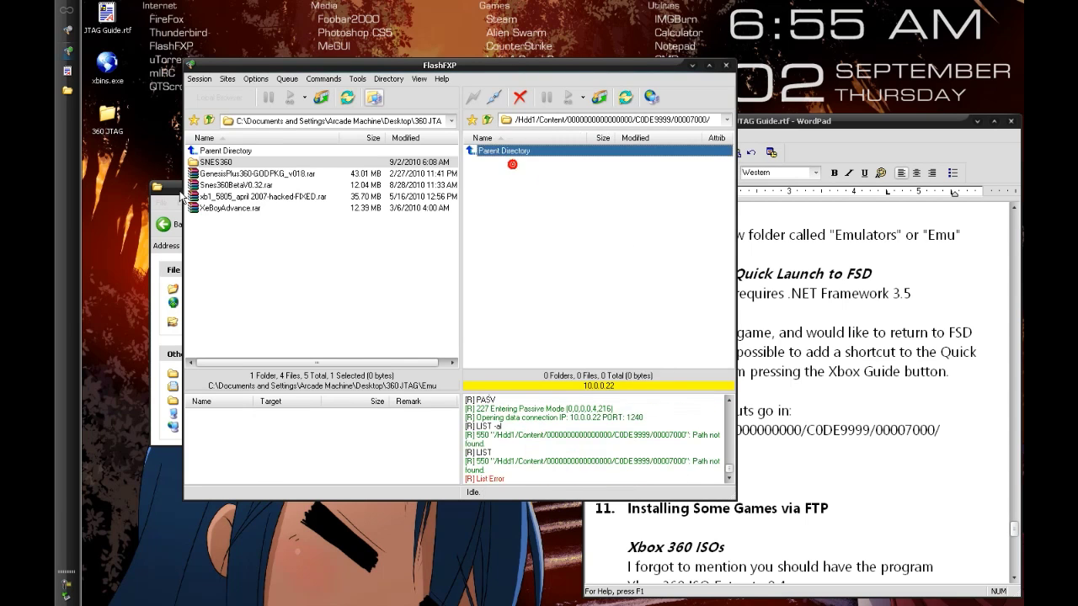
Step: Move the Explorer window clear, queue its FreestyleDash file for the console's 00007000 folder, and start the transfer
{"action": "left_click_drag", "start_coordinate": [169, 187], "coordinate": [145, 333]}
{"action": "left_click_drag", "start_coordinate": [288, 428], "coordinate": [542, 253]}
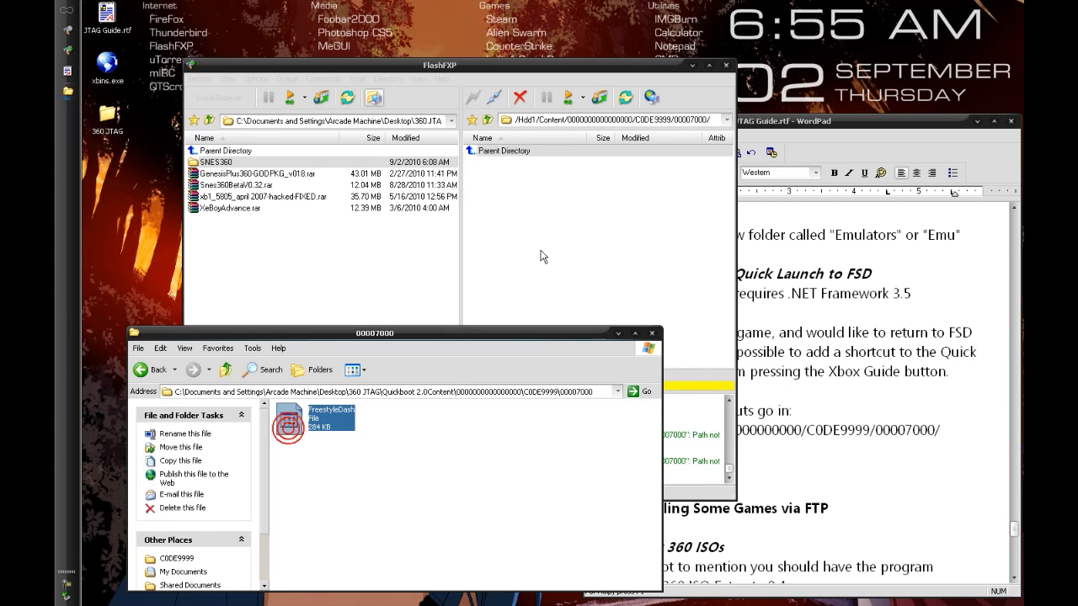
{"action": "left_click", "coordinate": [589, 281]}
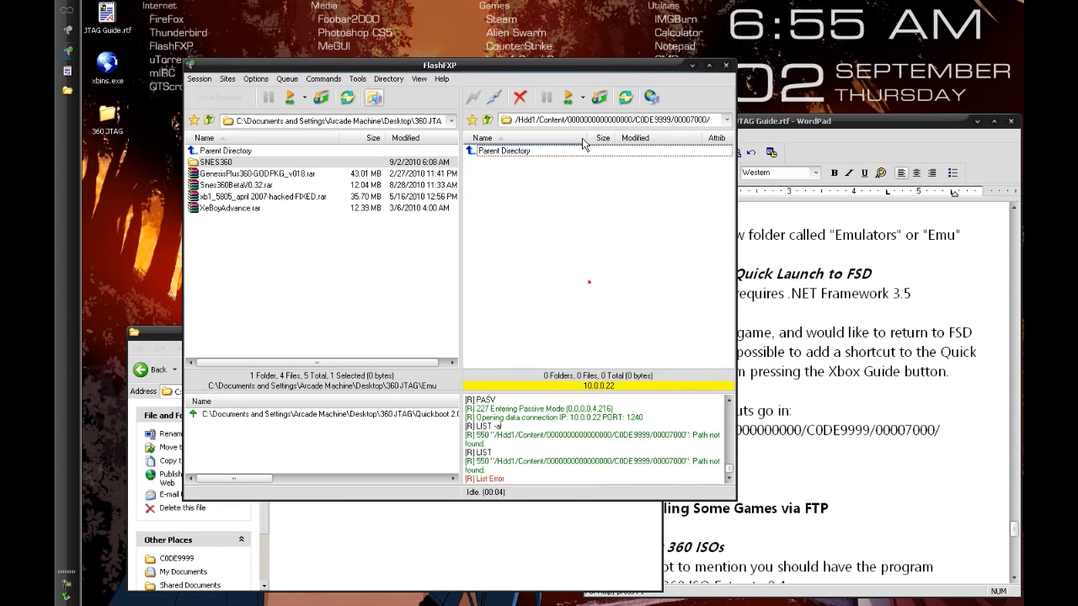
{"action": "left_click", "coordinate": [602, 99]}
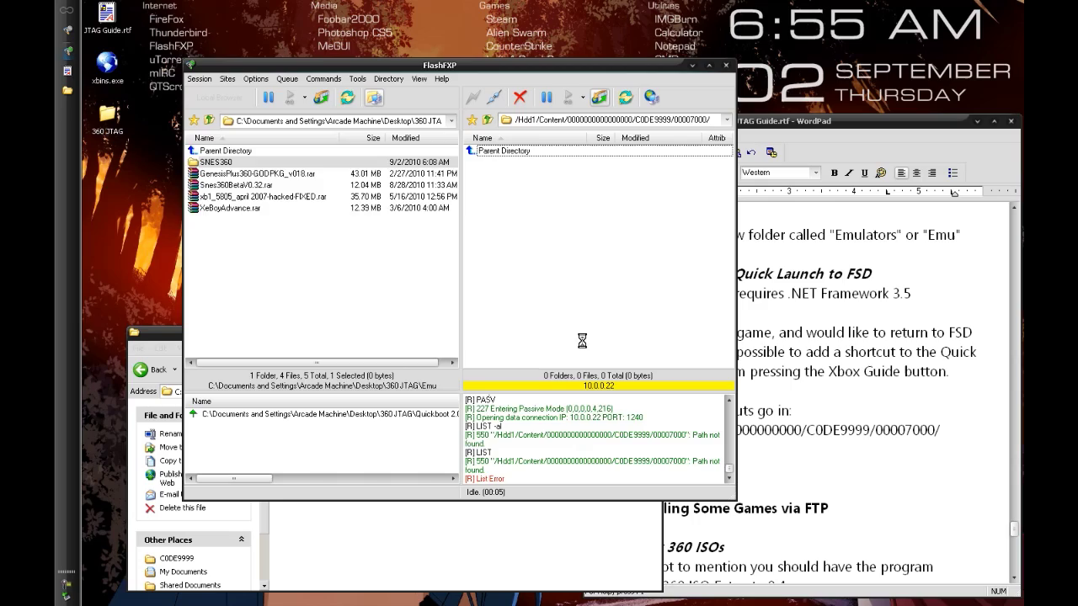
{"action": "left_click", "coordinate": [559, 514]}
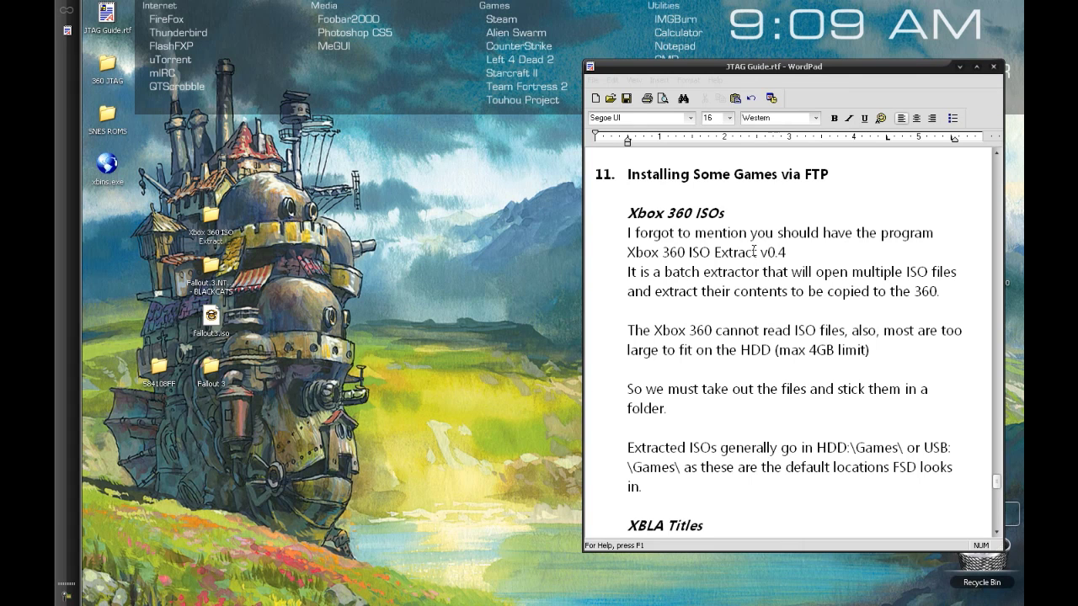
Step: Review the Xbox 360 ISOs, XBLA Titles and SNES Games topics in the guide's section on installing games via FTP
{"action": "left_click", "coordinate": [631, 210]}
{"action": "left_click", "coordinate": [717, 210]}
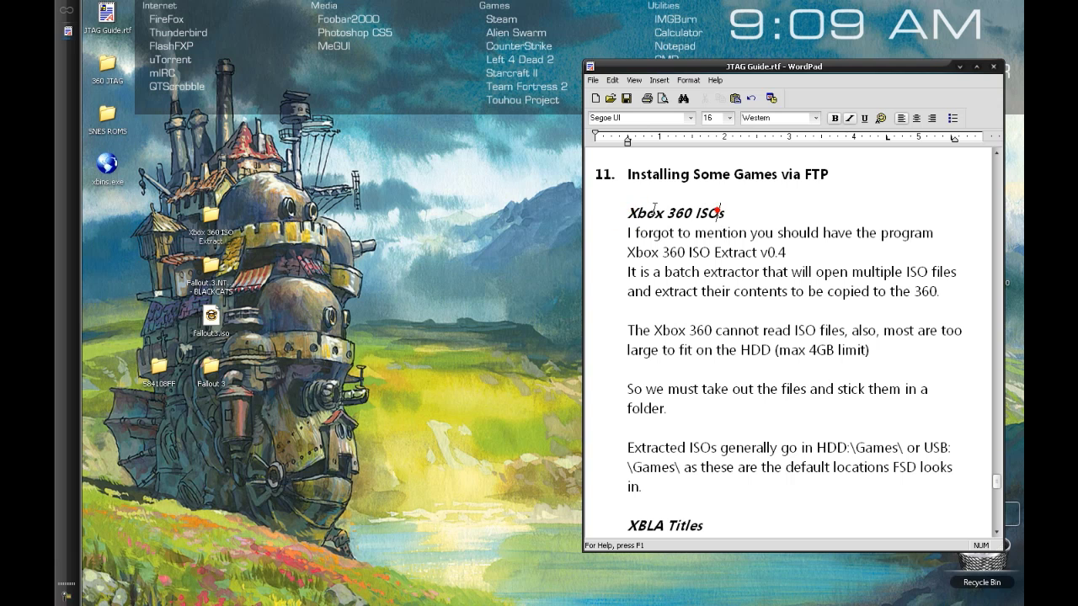
{"action": "left_click_drag", "start_coordinate": [630, 211], "coordinate": [731, 208]}
{"action": "left_click", "coordinate": [730, 208]}
{"action": "scroll", "coordinate": [720, 337], "scroll_direction": "down", "scroll_amount": 4}
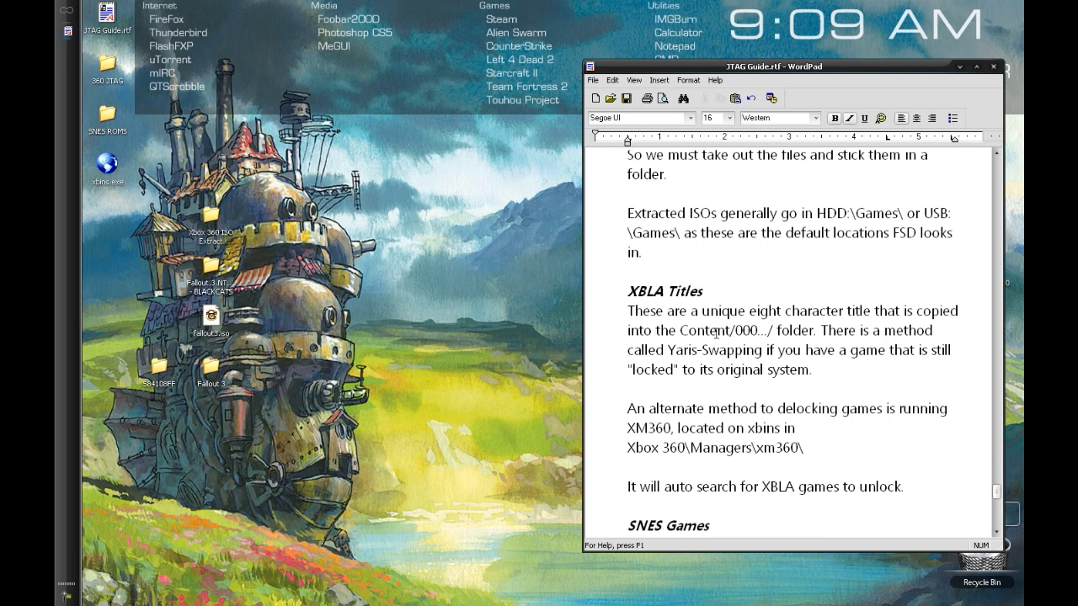
{"action": "left_click_drag", "start_coordinate": [630, 289], "coordinate": [707, 288]}
{"action": "left_click", "coordinate": [706, 287]}
{"action": "scroll", "coordinate": [706, 287], "scroll_direction": "down", "scroll_amount": 3}
{"action": "left_click_drag", "start_coordinate": [629, 350], "coordinate": [727, 347]}
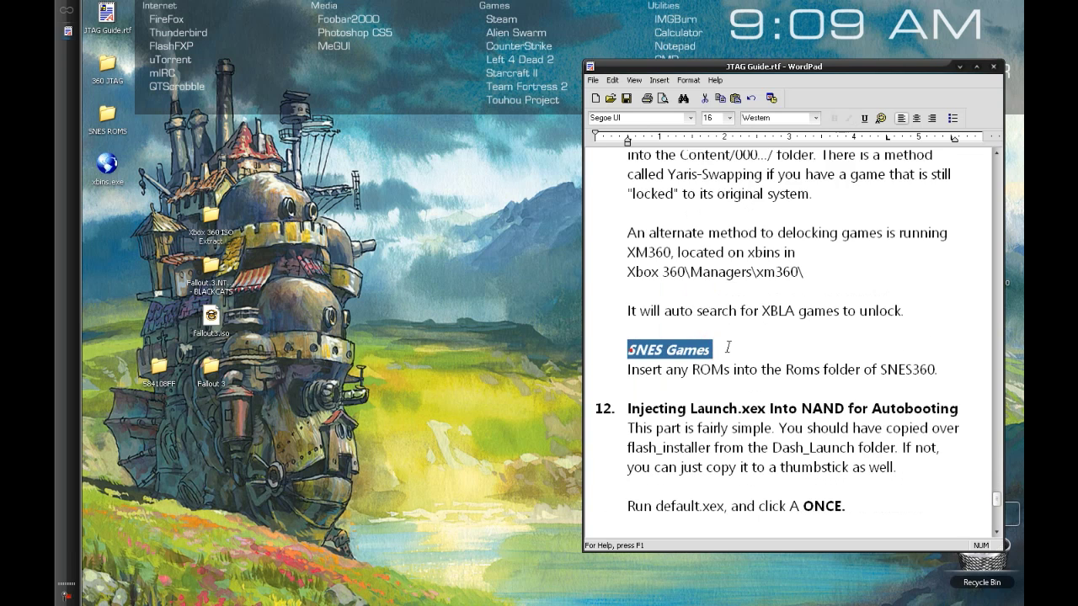
{"action": "left_click", "coordinate": [728, 347]}
{"action": "scroll", "coordinate": [728, 343], "scroll_direction": "up", "scroll_amount": 5}
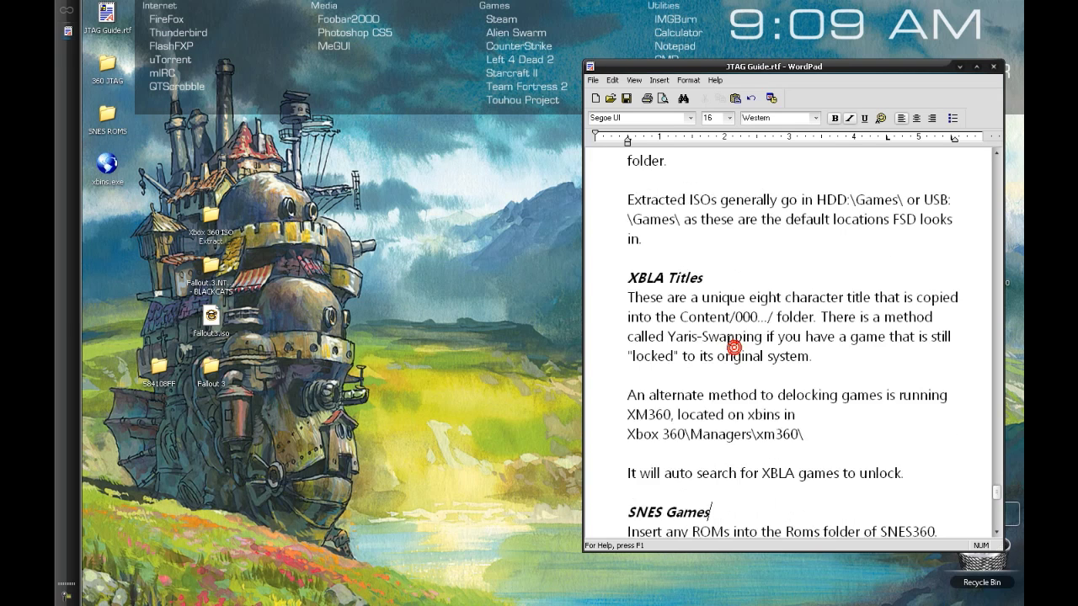
{"action": "scroll", "coordinate": [728, 341], "scroll_direction": "up", "scroll_amount": 2}
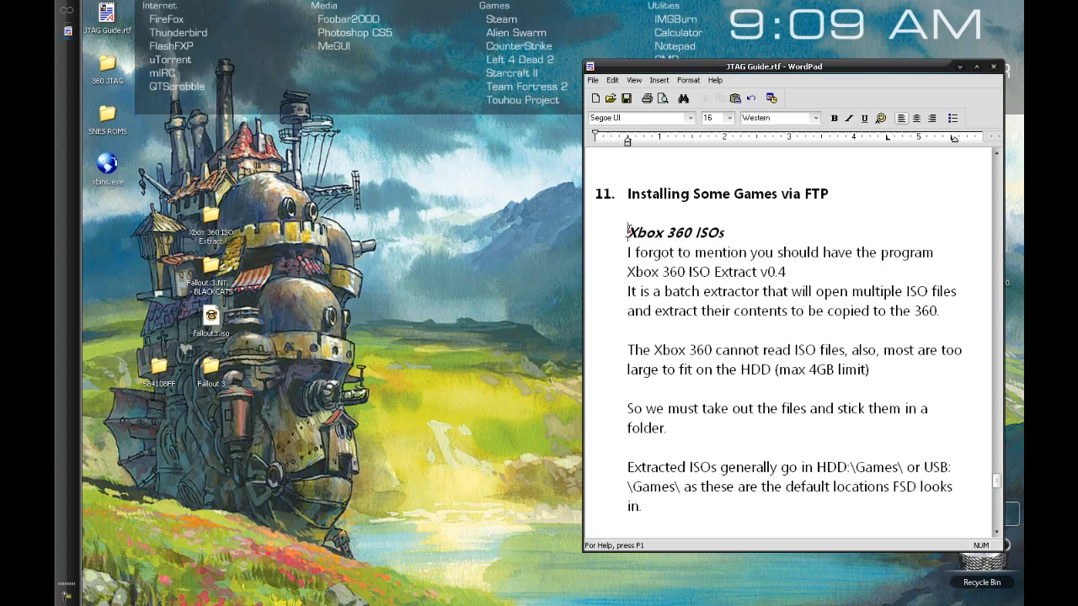
Step: Read the guide's Xbox 360 ISOs note on the extraction program and its version, moving the guide window off the date display
{"action": "left_click_drag", "start_coordinate": [628, 229], "coordinate": [730, 231]}
{"action": "left_click", "coordinate": [730, 231]}
{"action": "mouse_move", "coordinate": [784, 271]}
{"action": "left_mouse_down"}
{"action": "mouse_move", "coordinate": [644, 272]}
{"action": "mouse_move", "coordinate": [790, 271]}
{"action": "left_mouse_up"}
{"action": "left_click", "coordinate": [645, 272]}
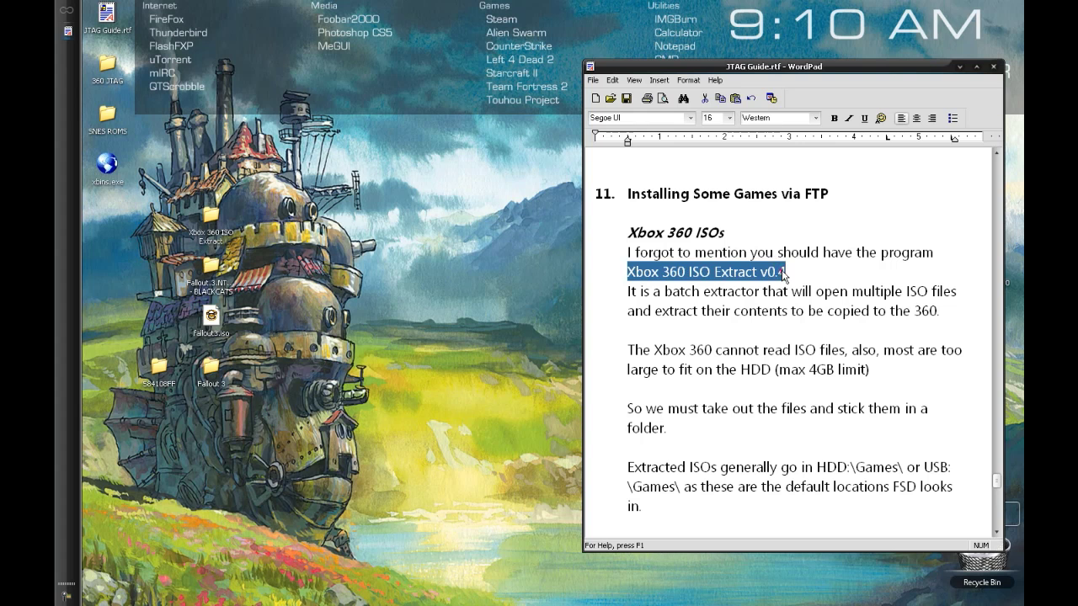
{"action": "left_click", "coordinate": [785, 272]}
{"action": "left_click_drag", "start_coordinate": [812, 68], "coordinate": [812, 122]}
{"action": "left_click_drag", "start_coordinate": [760, 326], "coordinate": [789, 326]}
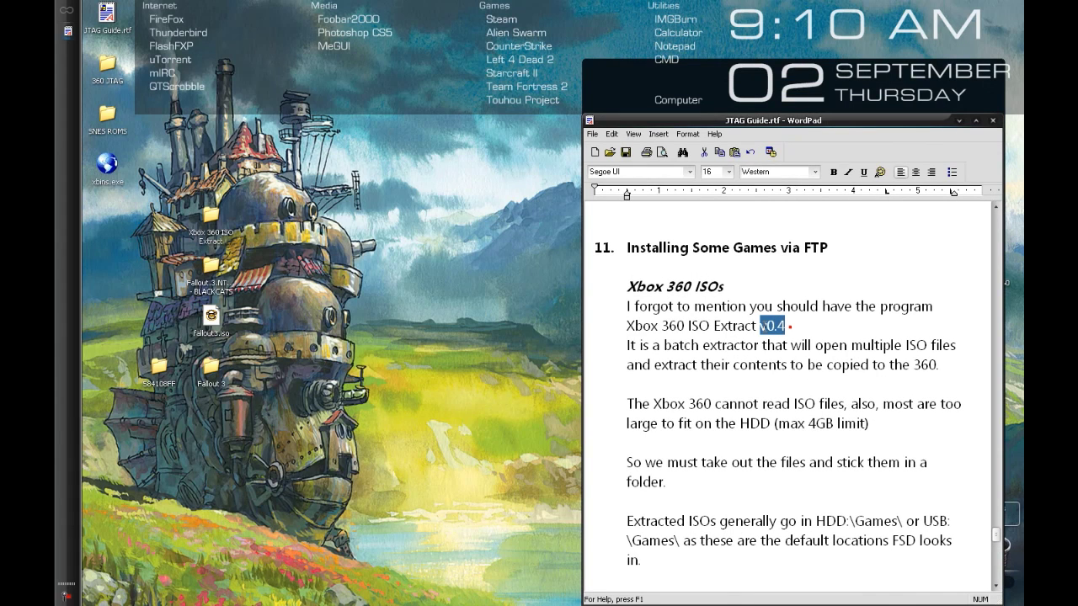
Step: Read the guide's Xbox 360 ISOs note on batch extracting multiple ISO files for copying to the 360
{"action": "left_click", "coordinate": [762, 363]}
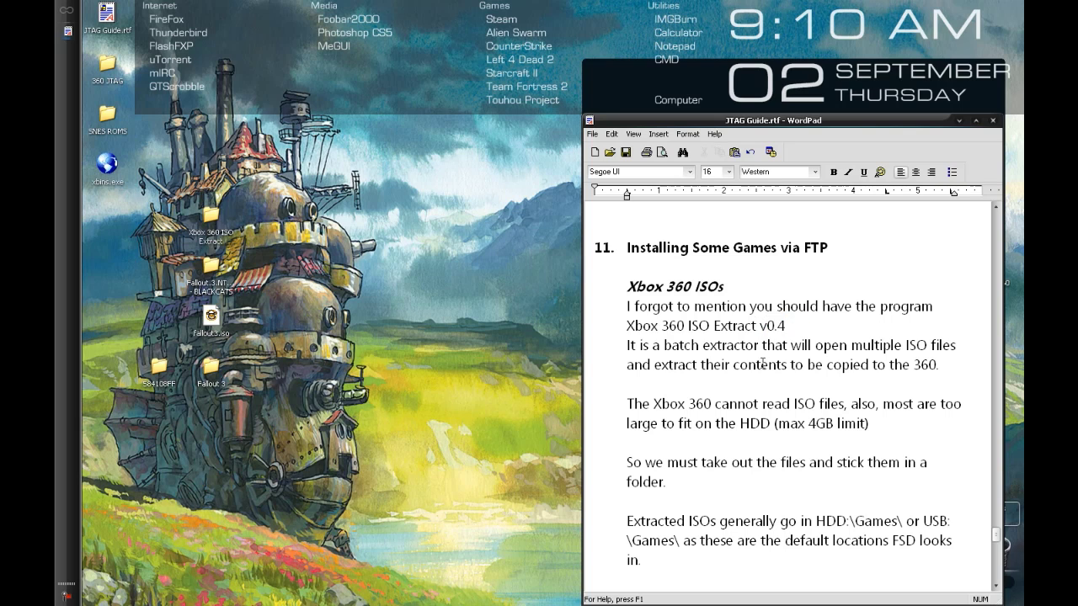
{"action": "left_click", "coordinate": [701, 353]}
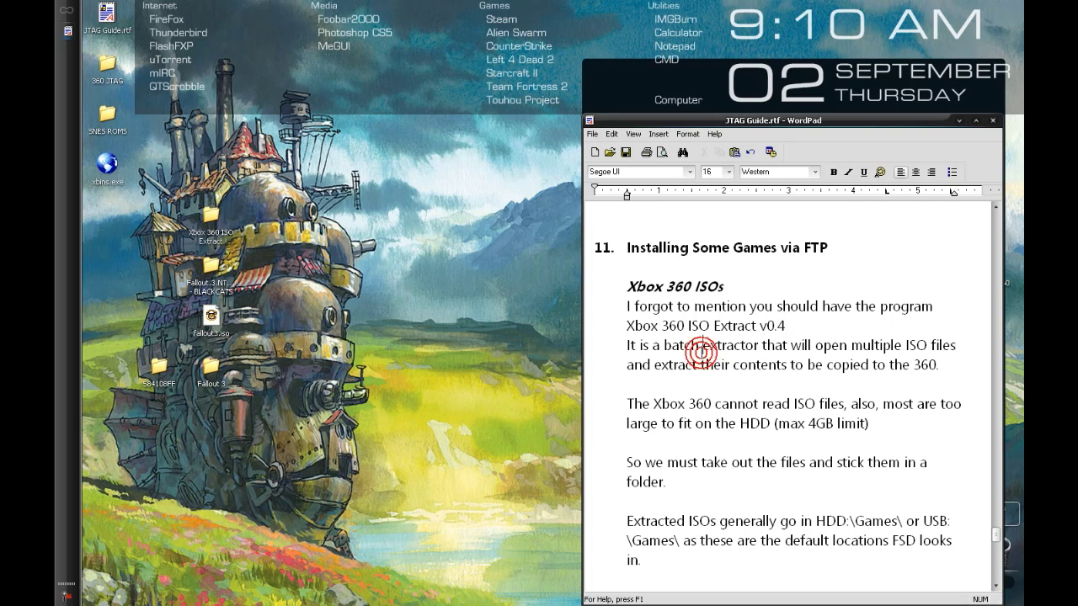
{"action": "left_click", "coordinate": [793, 339]}
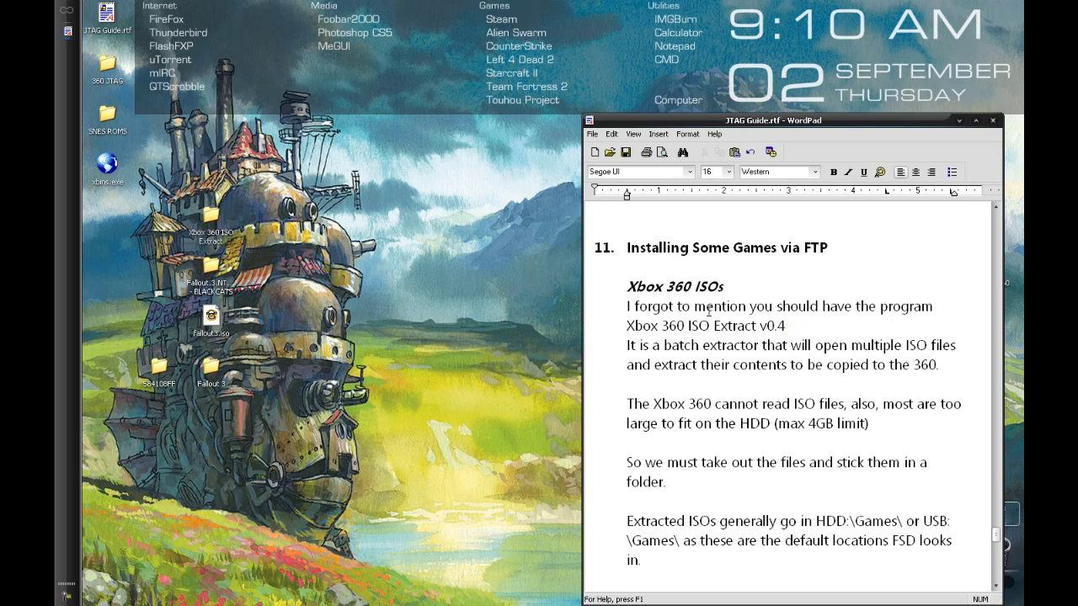
{"action": "left_click_drag", "start_coordinate": [907, 345], "coordinate": [851, 345]}
{"action": "left_click", "coordinate": [901, 344]}
{"action": "left_click", "coordinate": [720, 381]}
Step: Check the size of fallout3.iso in its properties against the guide's 4GB limit, leaving the file unchanged
{"action": "left_click", "coordinate": [214, 324]}
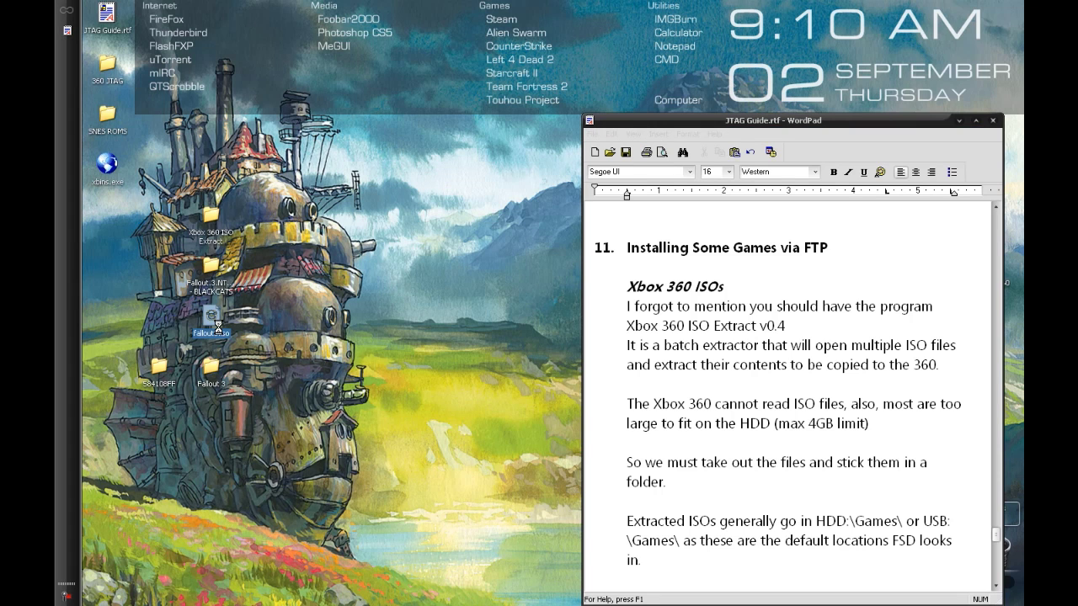
{"action": "right_click", "coordinate": [217, 326]}
{"action": "left_click", "coordinate": [251, 579]}
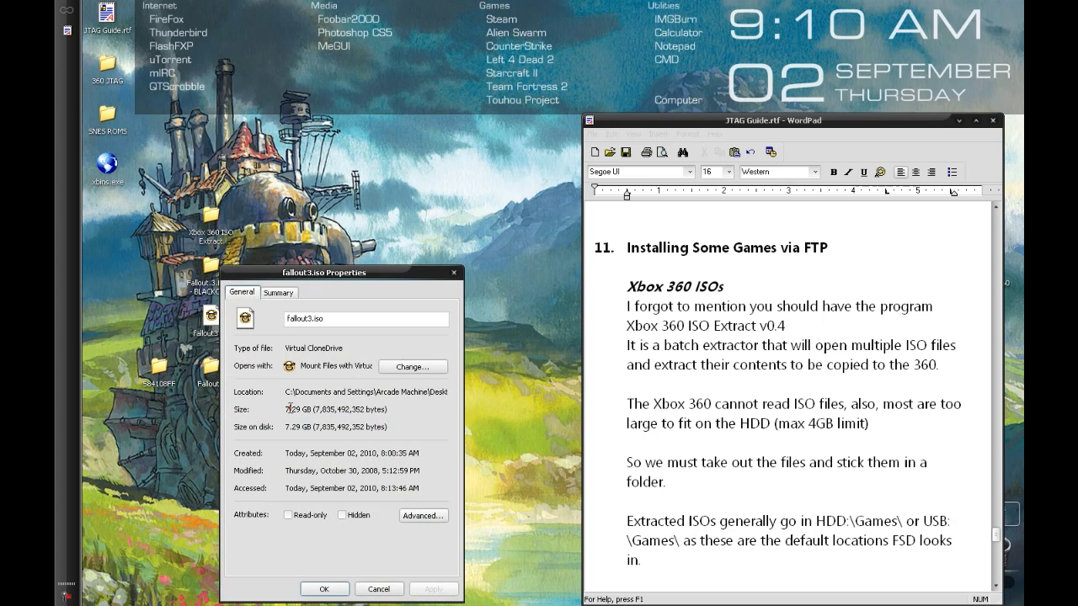
{"action": "left_click", "coordinate": [376, 588]}
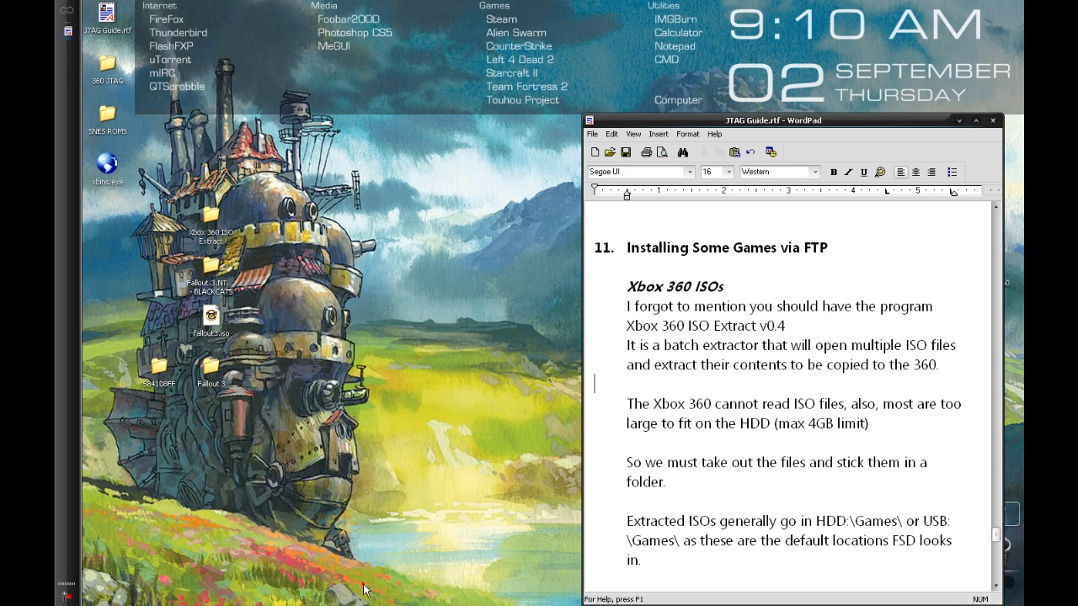
{"action": "left_click", "coordinate": [671, 424]}
Step: Open the desktop's extracted Fallout 3 folder, inspect default.xex and the Data folder, and close it
{"action": "left_click", "coordinate": [221, 324]}
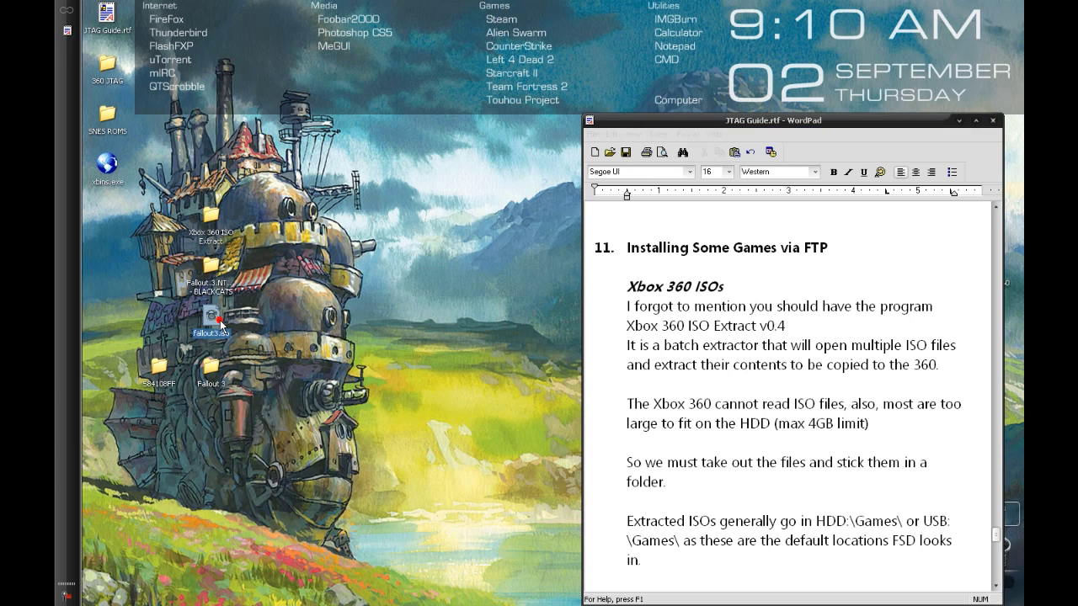
{"action": "left_click", "coordinate": [218, 373]}
{"action": "double_click", "coordinate": [217, 373]}
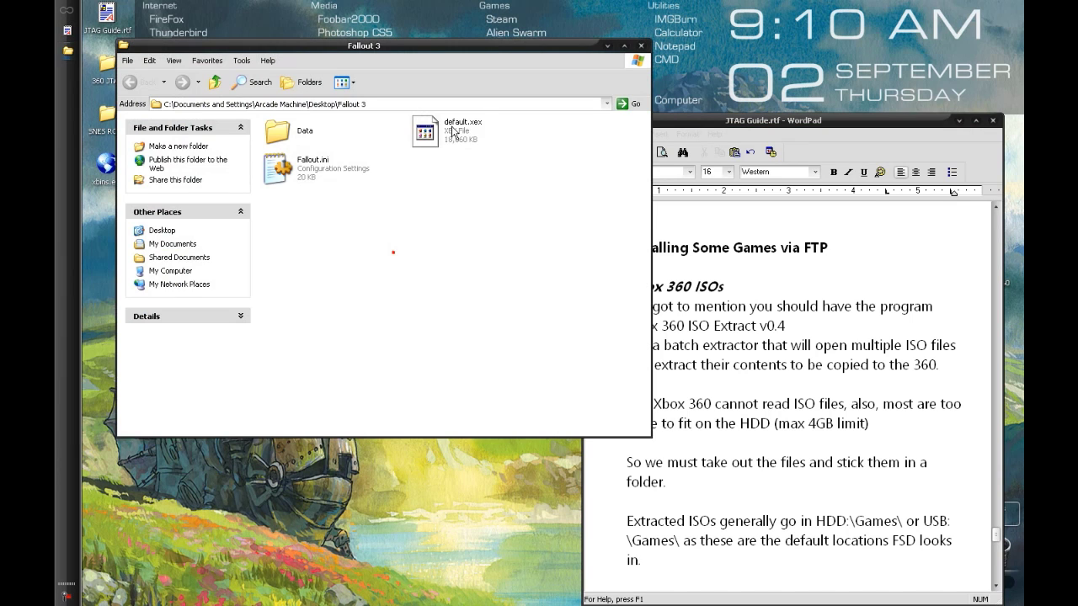
{"action": "left_click", "coordinate": [452, 130]}
{"action": "left_click", "coordinate": [474, 202]}
{"action": "left_click", "coordinate": [296, 135]}
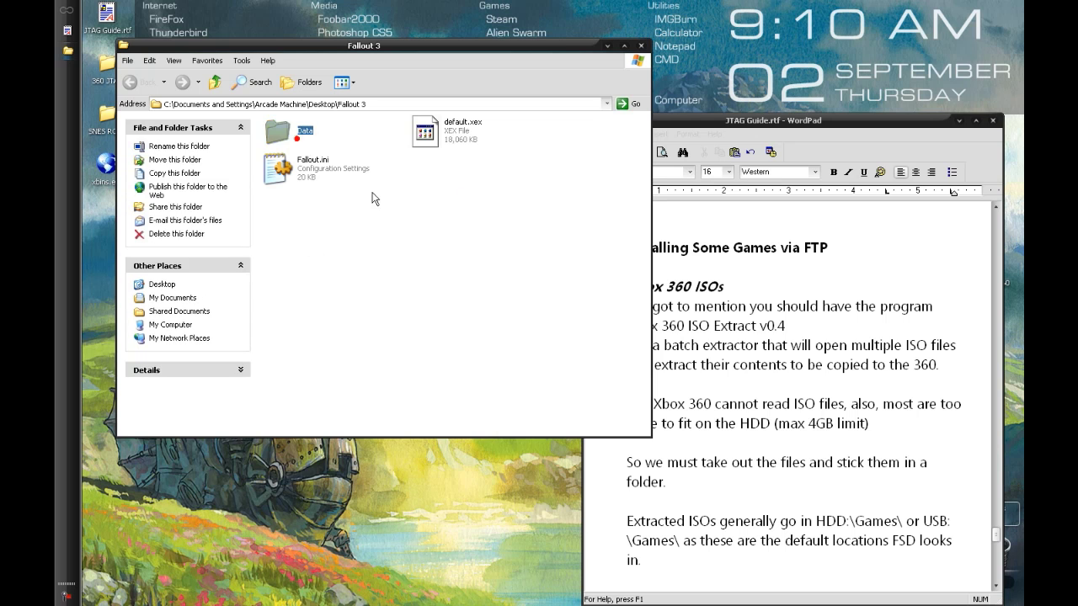
{"action": "left_click", "coordinate": [493, 255]}
{"action": "left_click", "coordinate": [641, 45]}
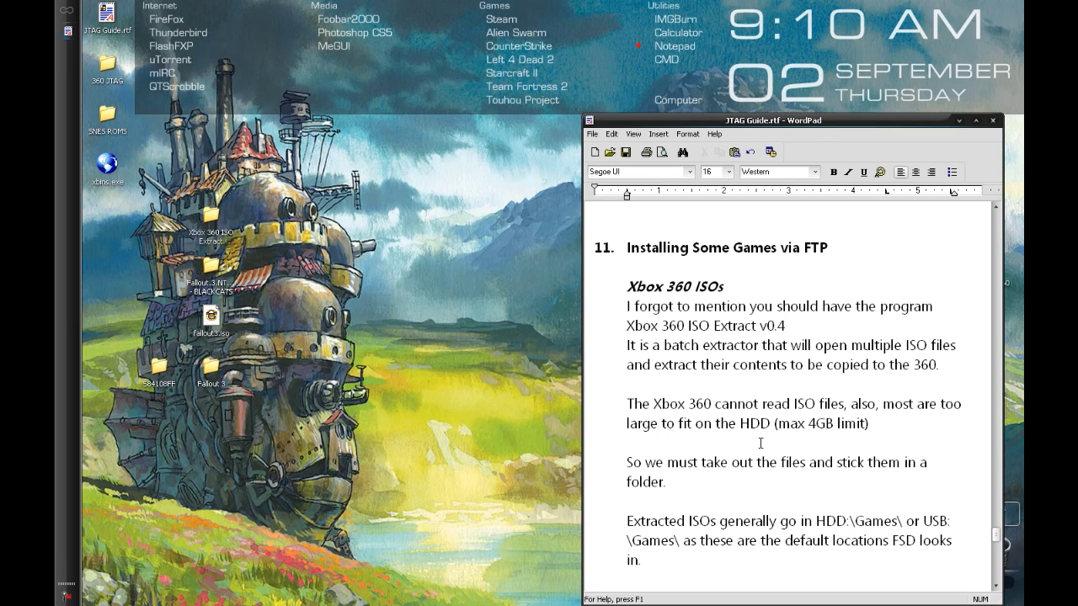
{"action": "left_click", "coordinate": [760, 443]}
{"action": "left_click", "coordinate": [261, 357]}
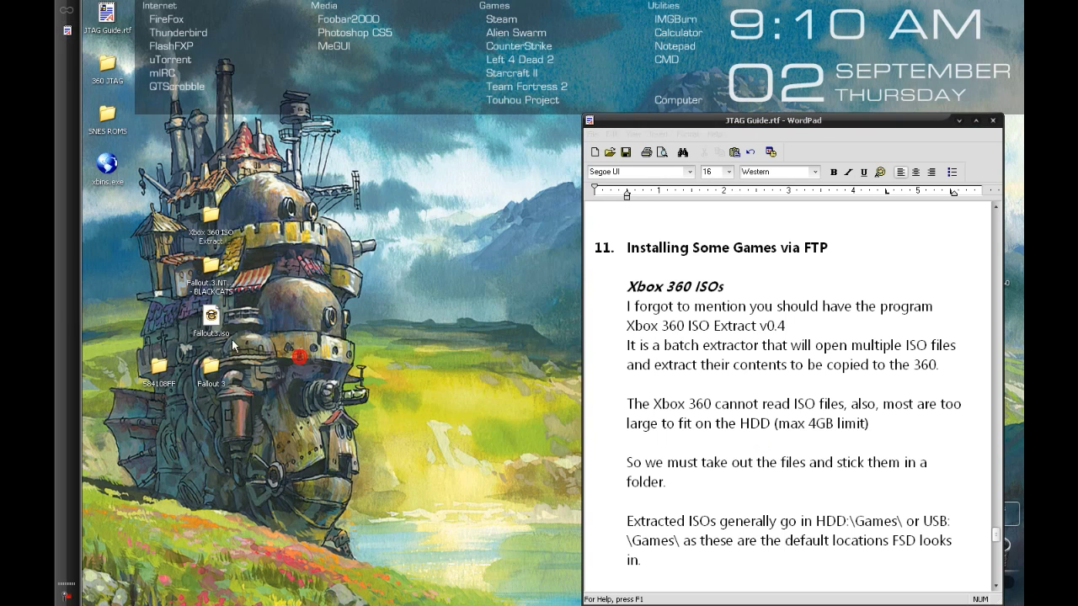
{"action": "left_click", "coordinate": [216, 331]}
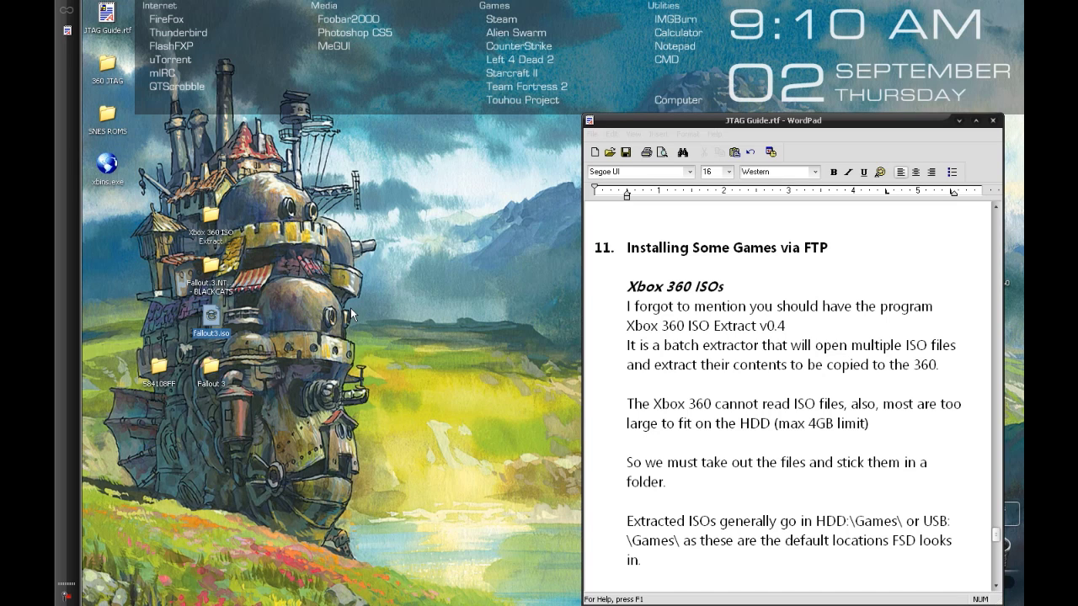
{"action": "left_click", "coordinate": [330, 325]}
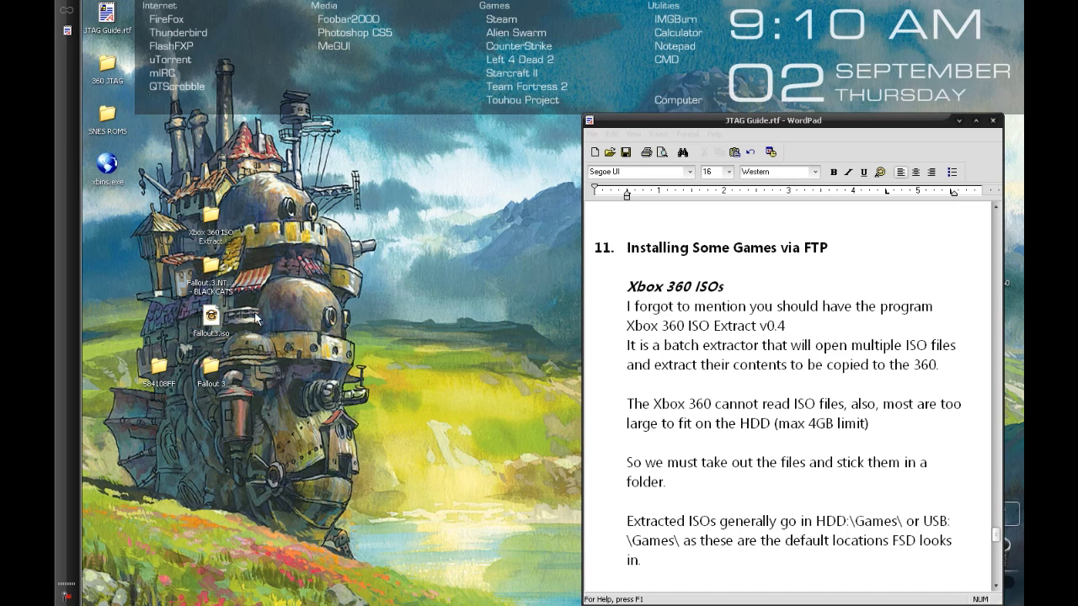
{"action": "left_click_drag", "start_coordinate": [257, 308], "coordinate": [164, 333]}
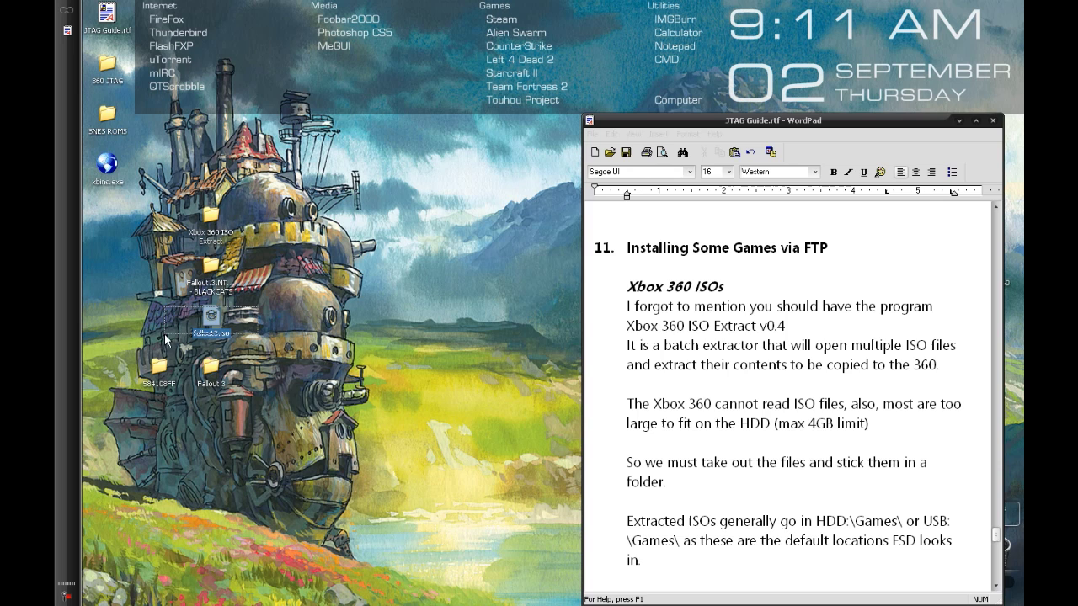
{"action": "left_click", "coordinate": [164, 334]}
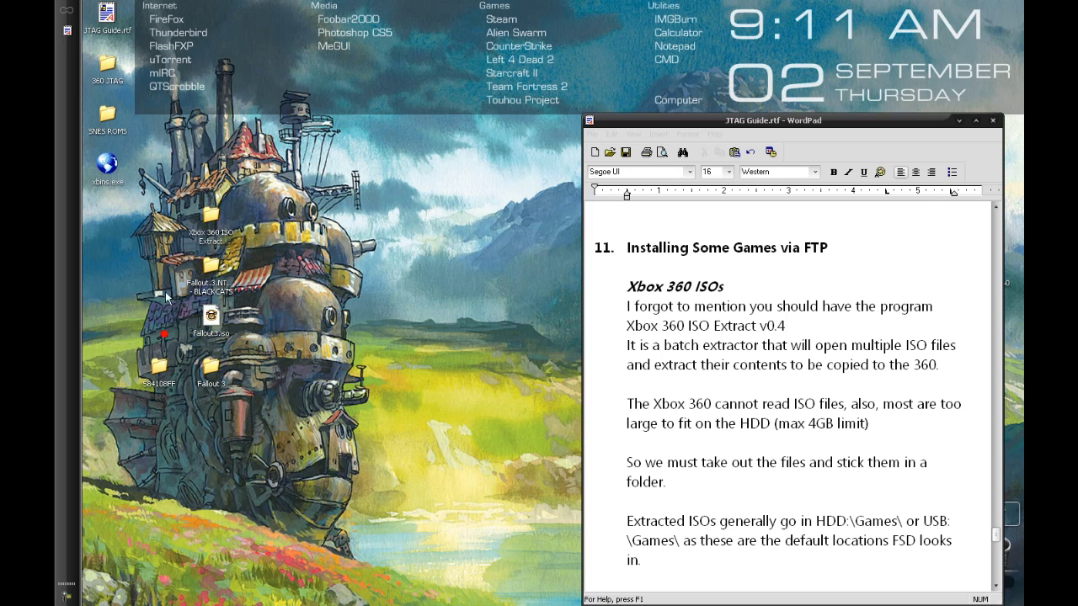
Step: Open the desktop's Xbox 360 ISO Extract folder, launch XBOX360ISOExtract.exe, and minimize the folder window
{"action": "left_click", "coordinate": [226, 234]}
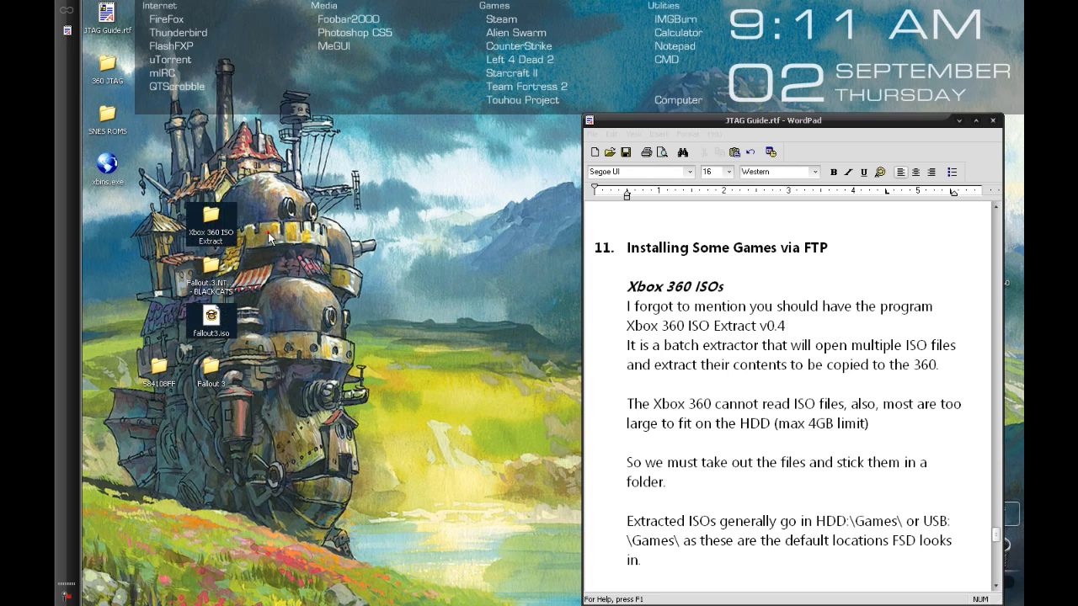
{"action": "double_click", "coordinate": [219, 235]}
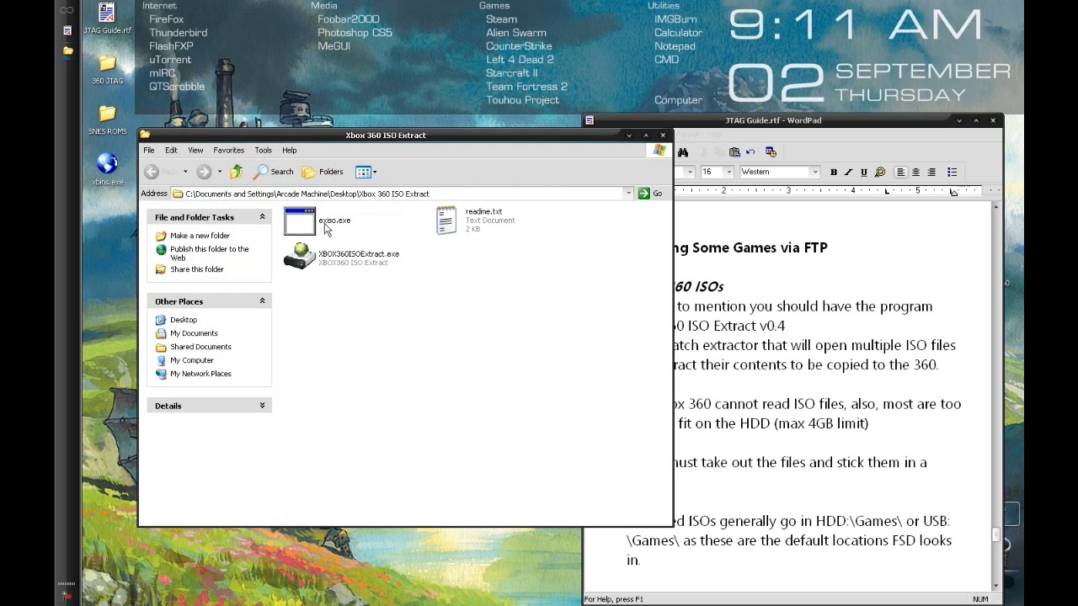
{"action": "left_click", "coordinate": [381, 261]}
{"action": "left_click", "coordinate": [522, 266]}
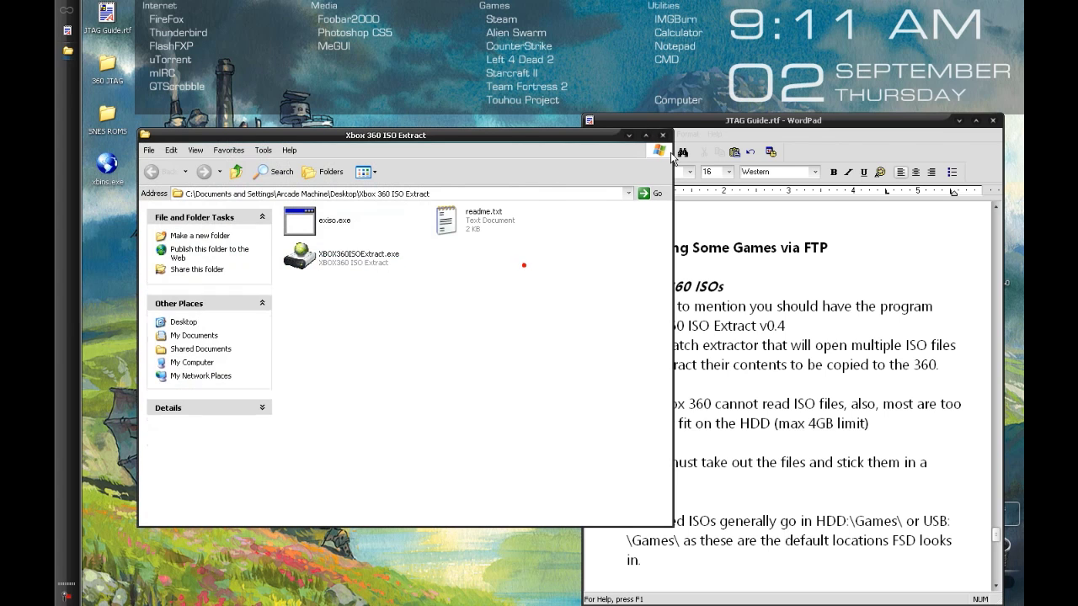
{"action": "left_click", "coordinate": [352, 248]}
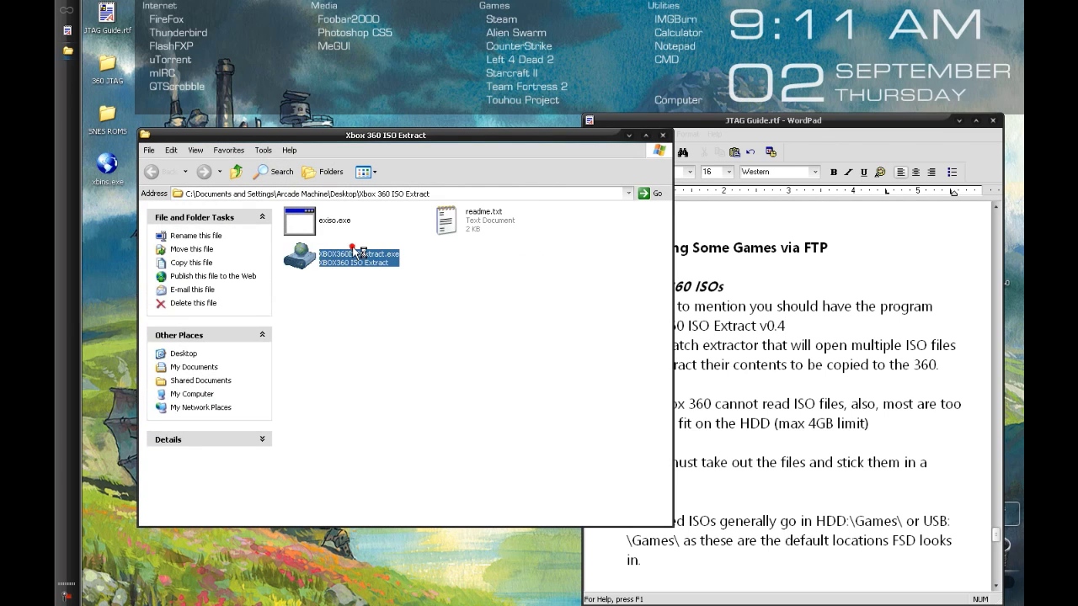
{"action": "left_click", "coordinate": [629, 136]}
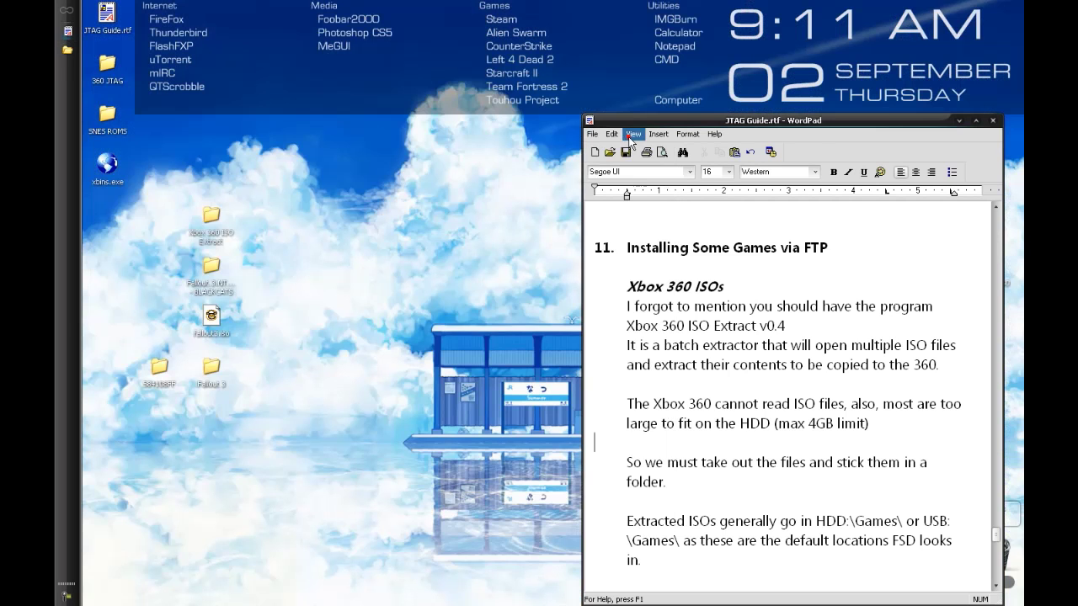
Step: Look through the split RAR archives in the Fallout.3.NTSC.RETAIL.XBOX360 - BLACKCATS folder and close it
{"action": "double_click", "coordinate": [218, 261]}
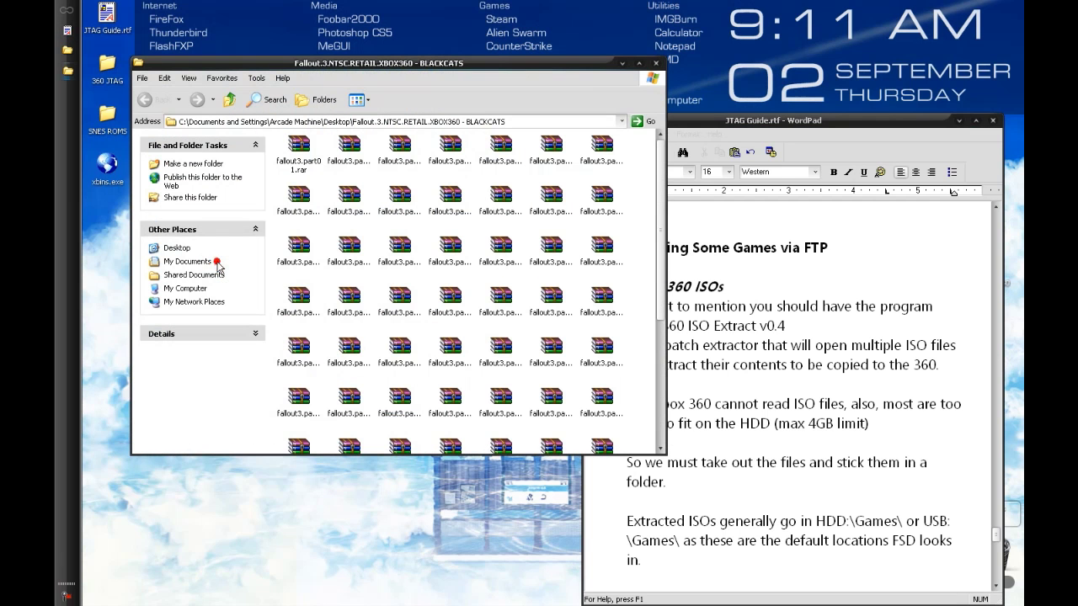
{"action": "scroll", "coordinate": [649, 352], "scroll_direction": "down", "scroll_amount": 2}
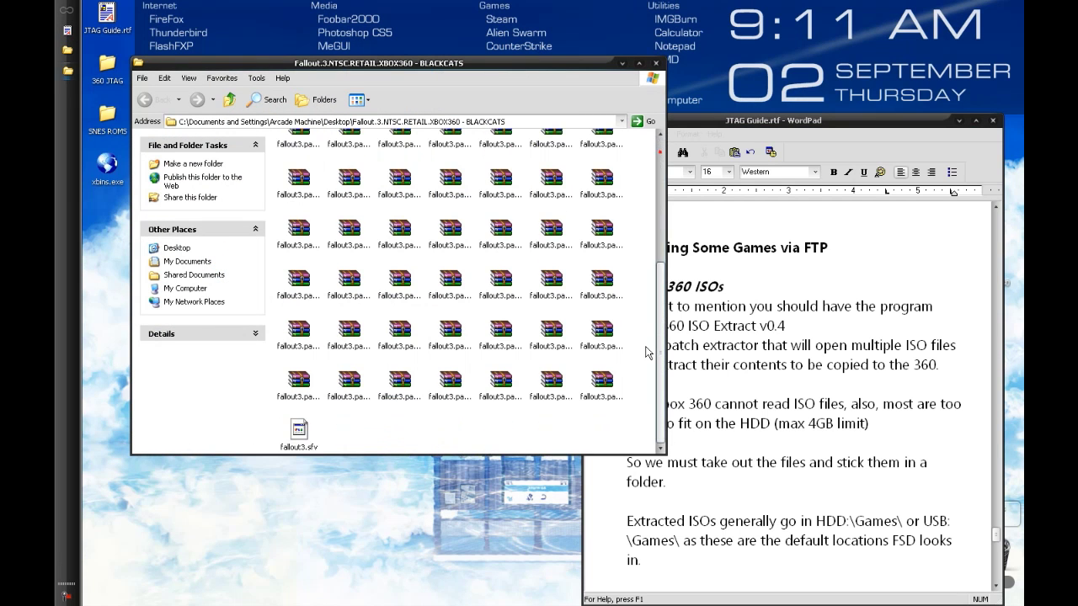
{"action": "left_click", "coordinate": [660, 150]}
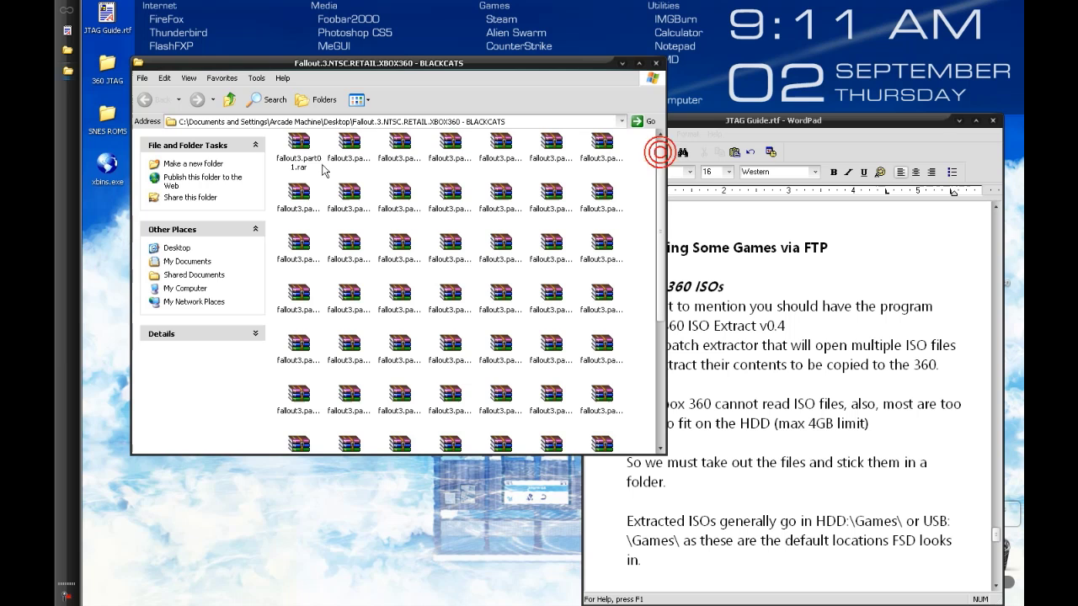
{"action": "left_click", "coordinate": [298, 154]}
{"action": "scroll", "coordinate": [660, 147], "scroll_direction": "down", "scroll_amount": 2}
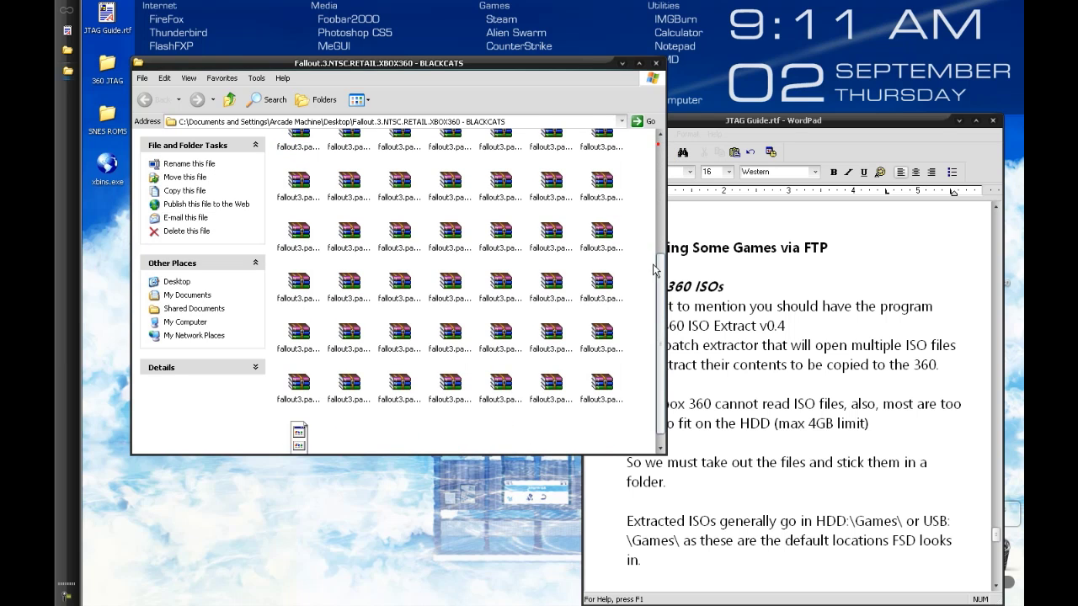
{"action": "left_click", "coordinate": [655, 63]}
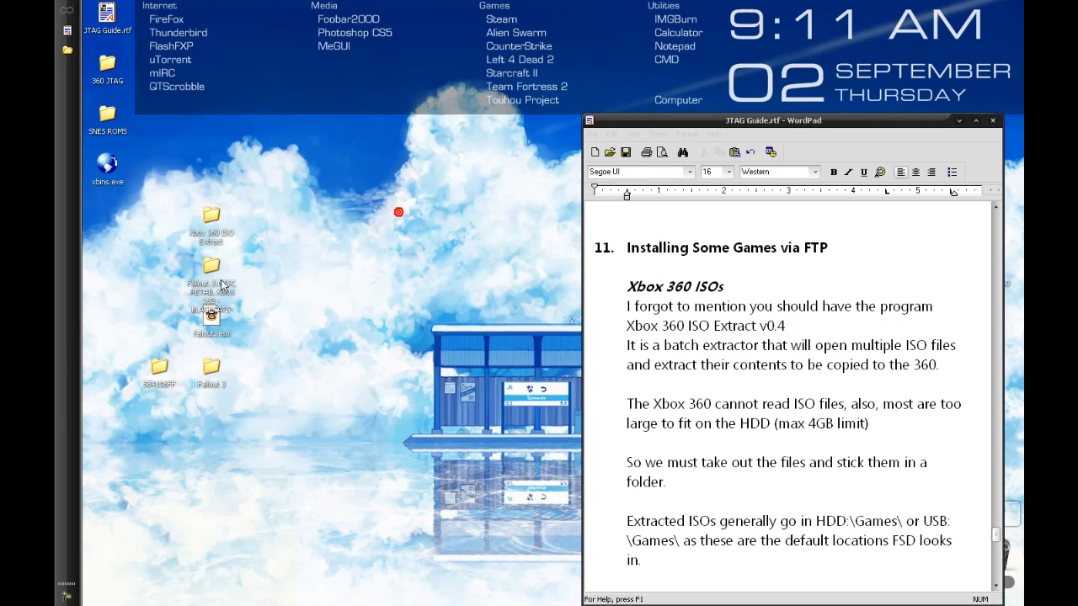
Step: Review the Fallout 3 folder again as an example of extracted game files, and close its window
{"action": "left_click", "coordinate": [220, 282]}
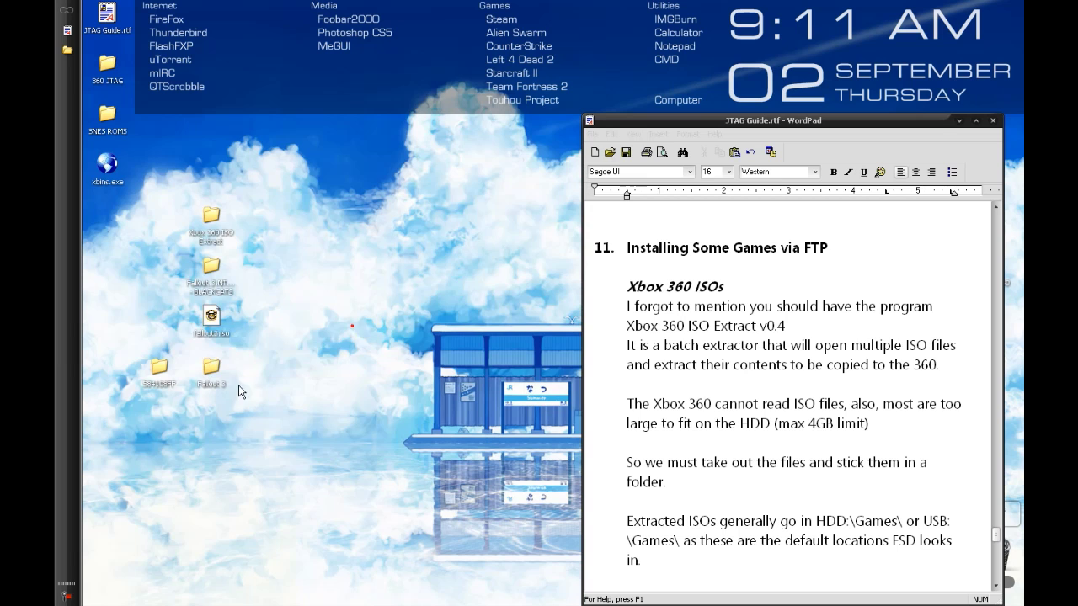
{"action": "double_click", "coordinate": [216, 371]}
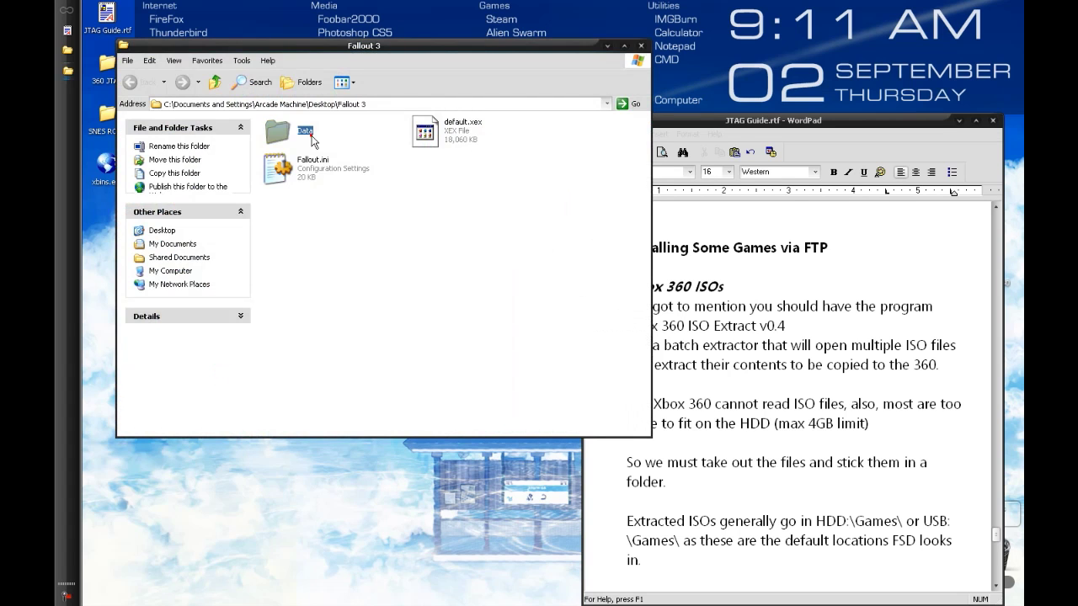
{"action": "left_click", "coordinate": [483, 199]}
{"action": "left_click", "coordinate": [641, 44]}
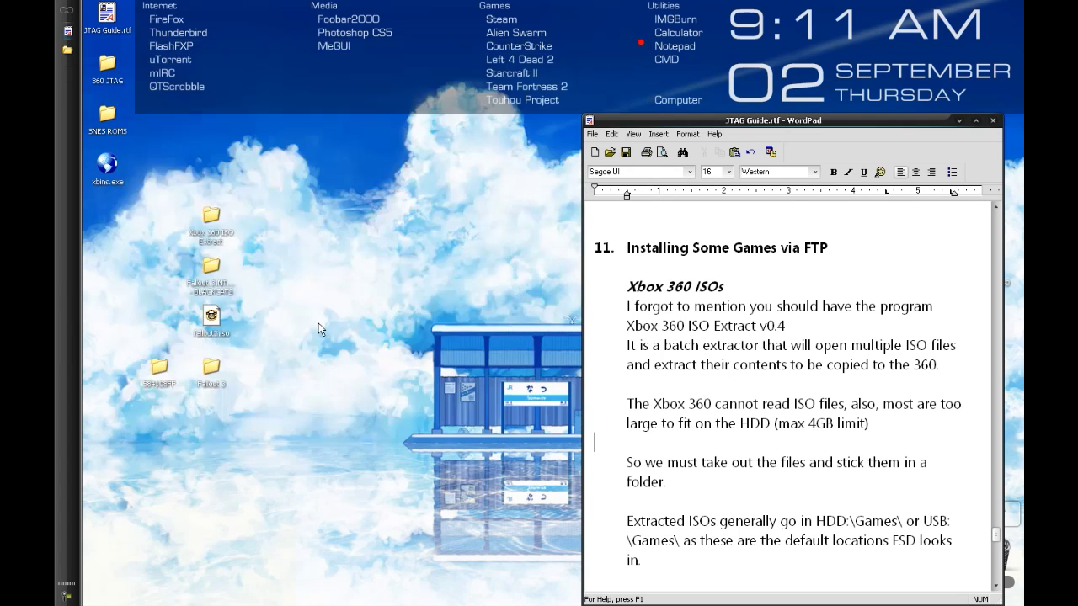
{"action": "left_click", "coordinate": [320, 328]}
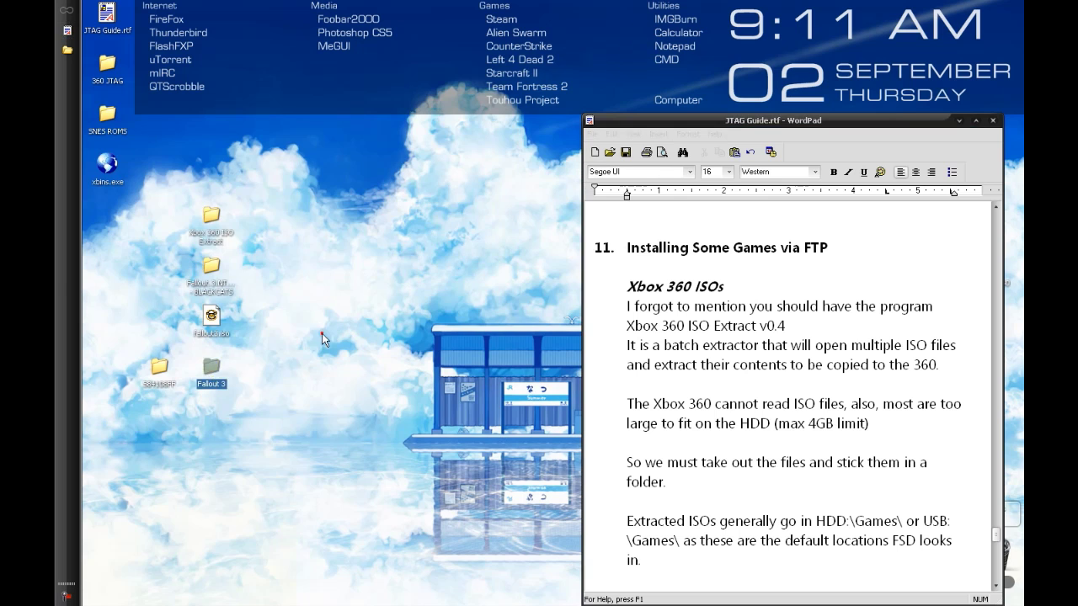
Step: Read the guide's XBLA Titles section and compare its eight-character title format with the desktop's 584108FF folder name
{"action": "left_click", "coordinate": [158, 370]}
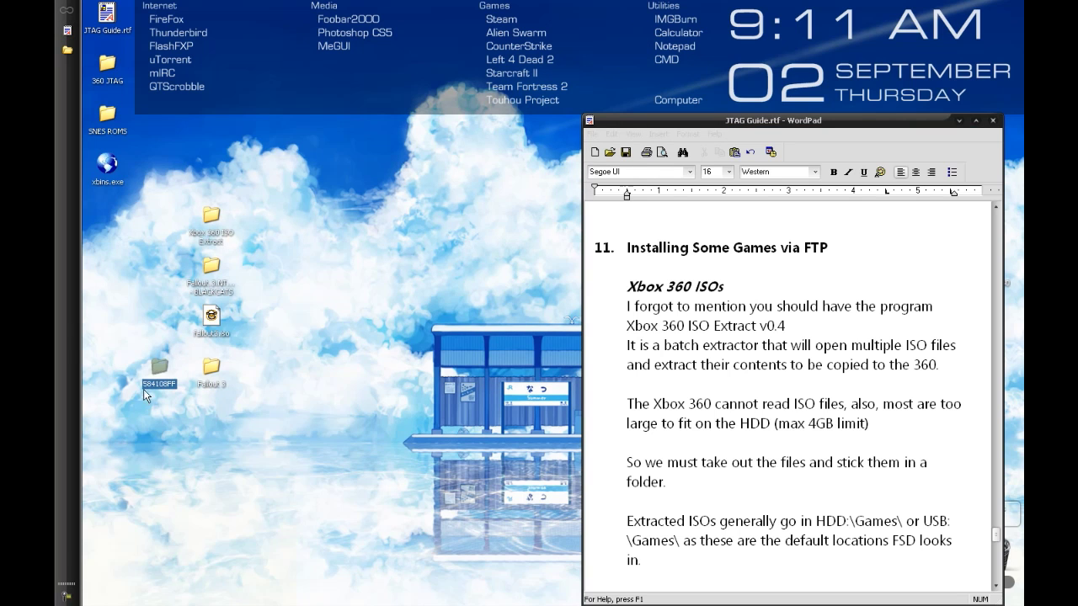
{"action": "left_click", "coordinate": [649, 345]}
{"action": "scroll", "coordinate": [649, 345], "scroll_direction": "down", "scroll_amount": 4}
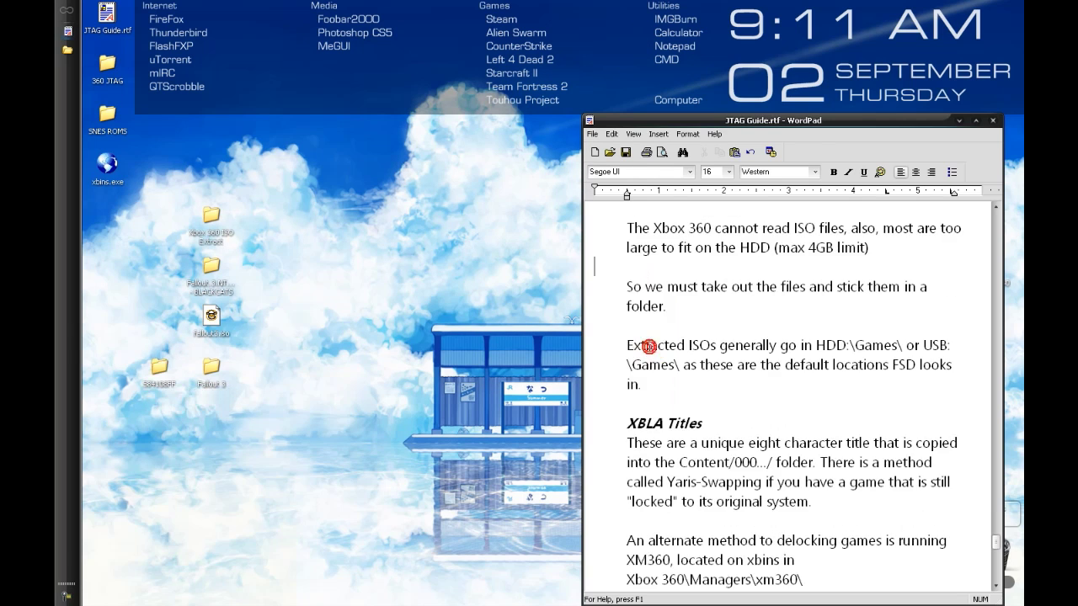
{"action": "left_click", "coordinate": [169, 386]}
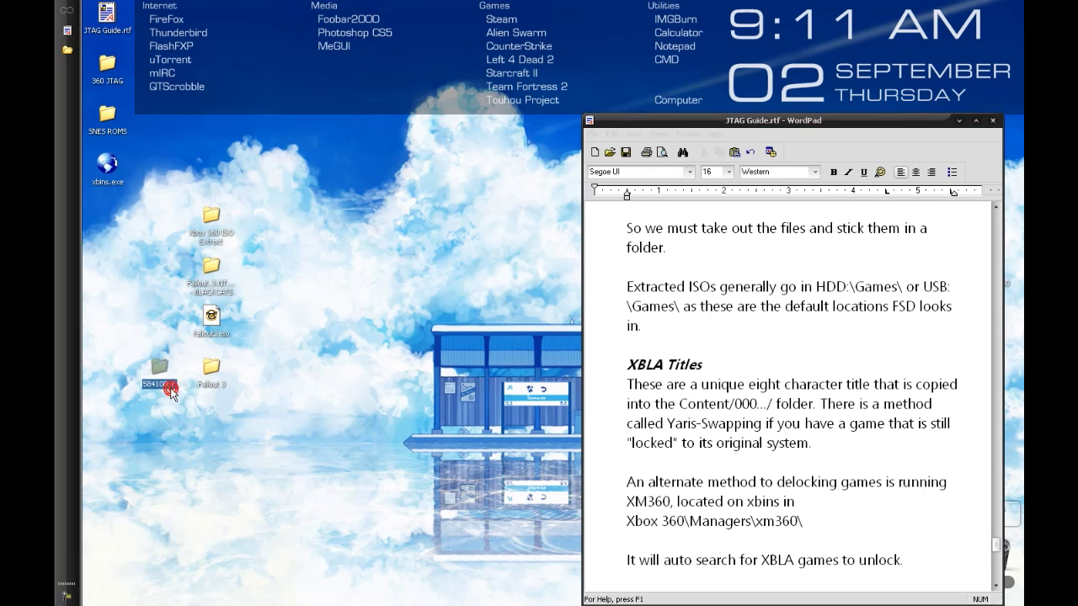
{"action": "left_click", "coordinate": [161, 384]}
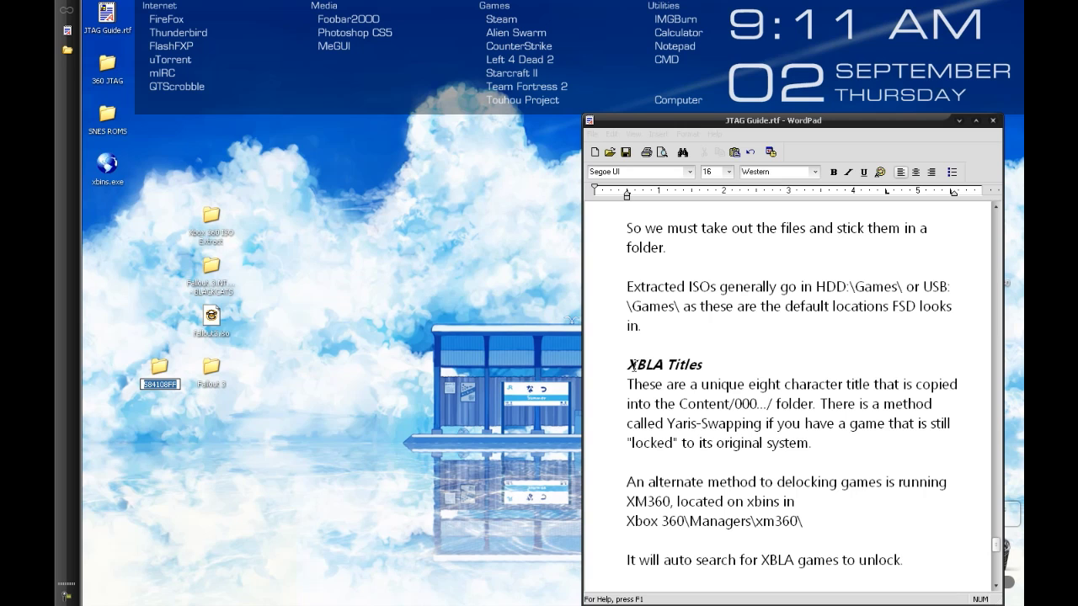
{"action": "left_click", "coordinate": [634, 366]}
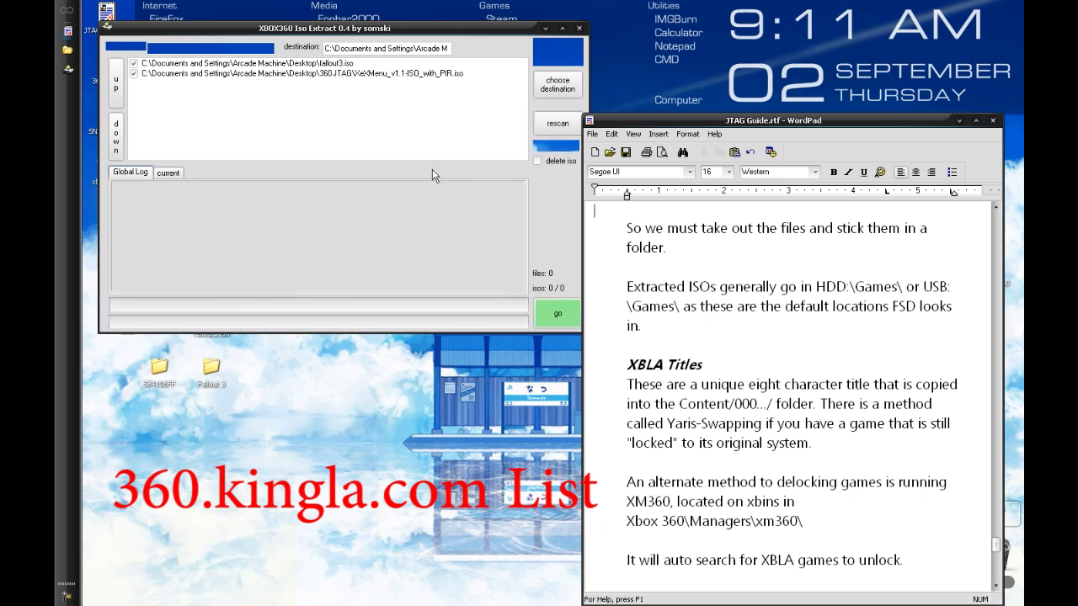
Step: Exclude the XeXMenu_v1.1-ISO_with_PIR.iso and fallout3.iso entries from the list of ISOs to extract
{"action": "left_click", "coordinate": [431, 175]}
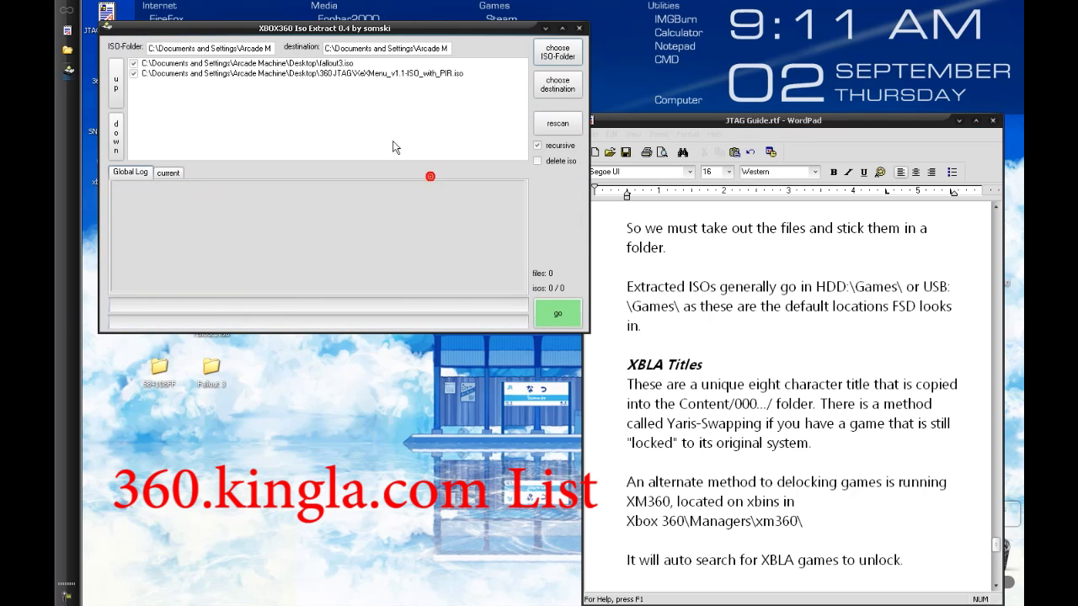
{"action": "double_click", "coordinate": [359, 74]}
{"action": "left_click", "coordinate": [173, 387]}
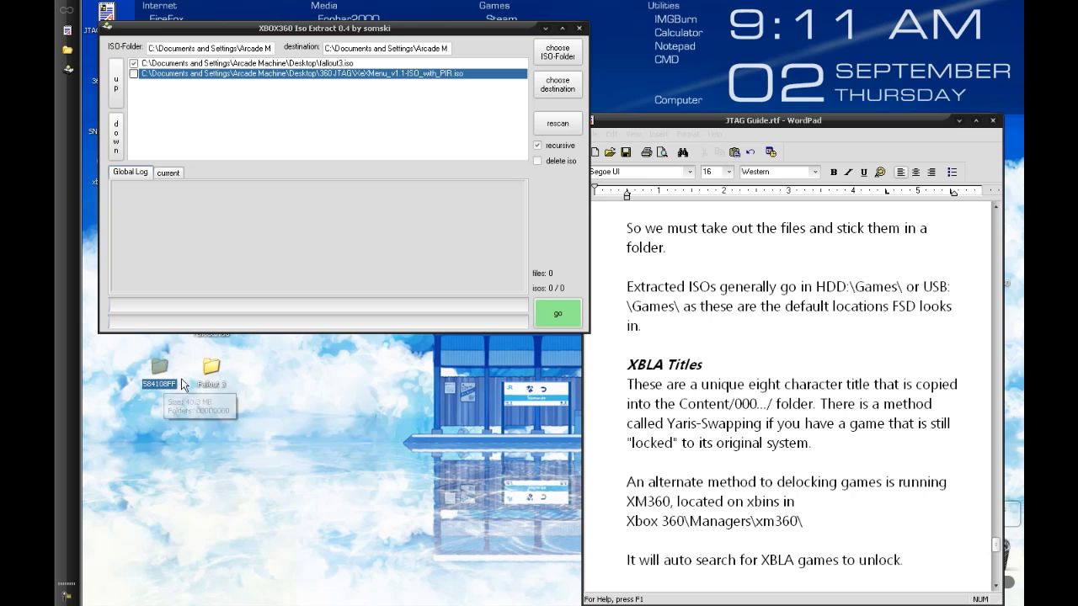
{"action": "left_click", "coordinate": [404, 207]}
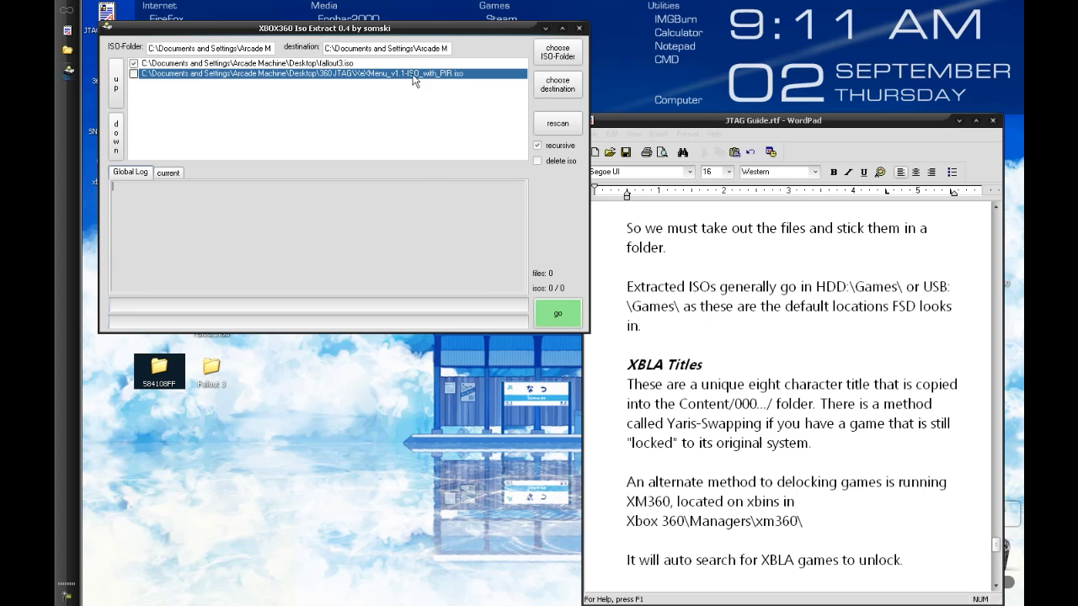
{"action": "double_click", "coordinate": [286, 63]}
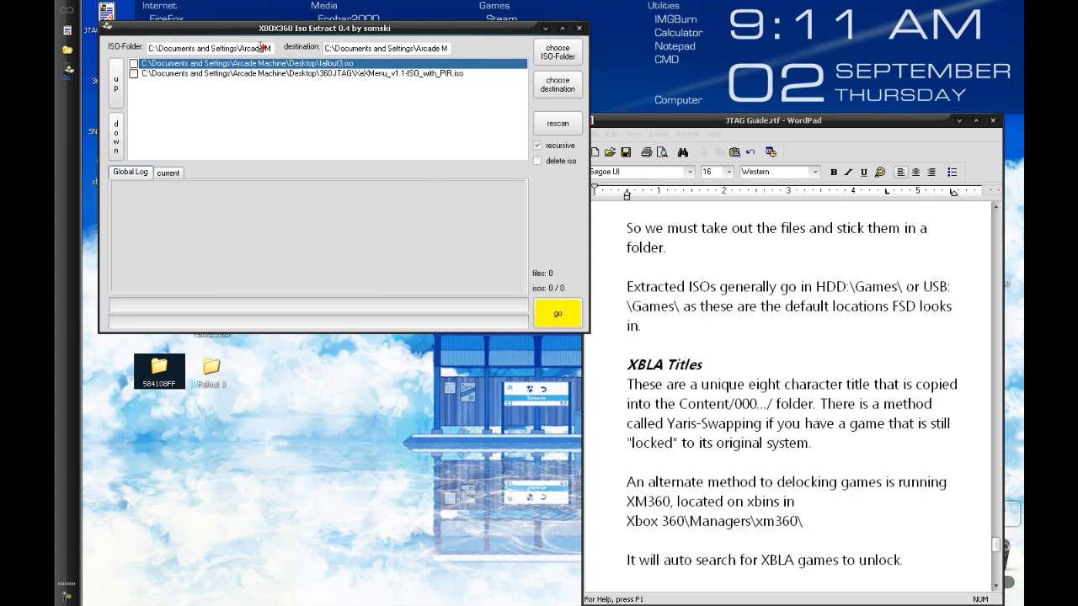
Step: Read the full ISO-Folder and destination paths, and close the ISO extractor
{"action": "left_click_drag", "start_coordinate": [261, 47], "coordinate": [298, 47]}
{"action": "left_click", "coordinate": [262, 49]}
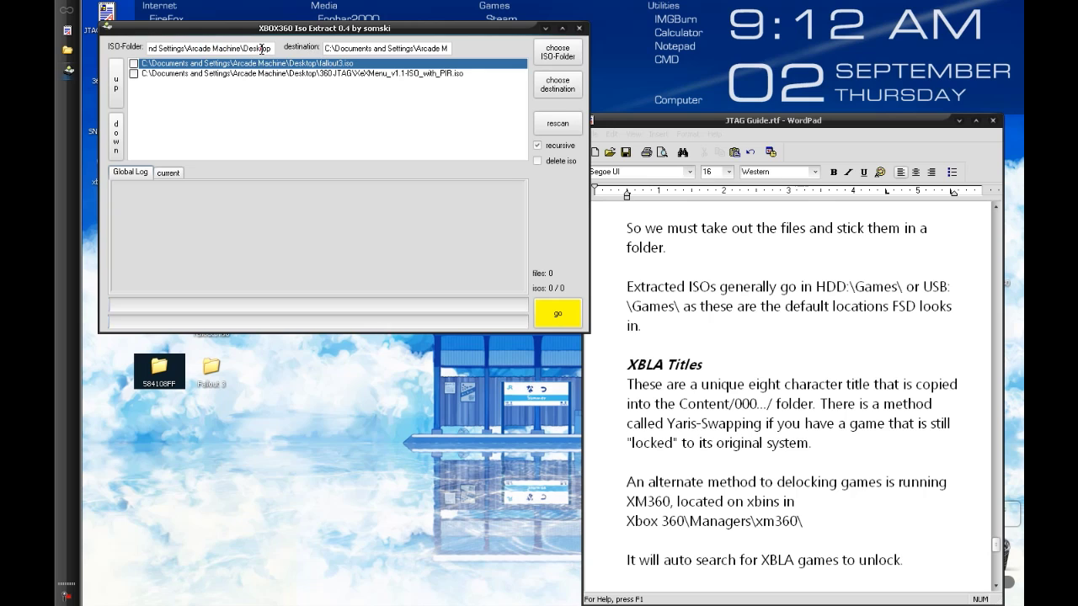
{"action": "left_click_drag", "start_coordinate": [395, 49], "coordinate": [471, 44]}
{"action": "left_click", "coordinate": [413, 49]}
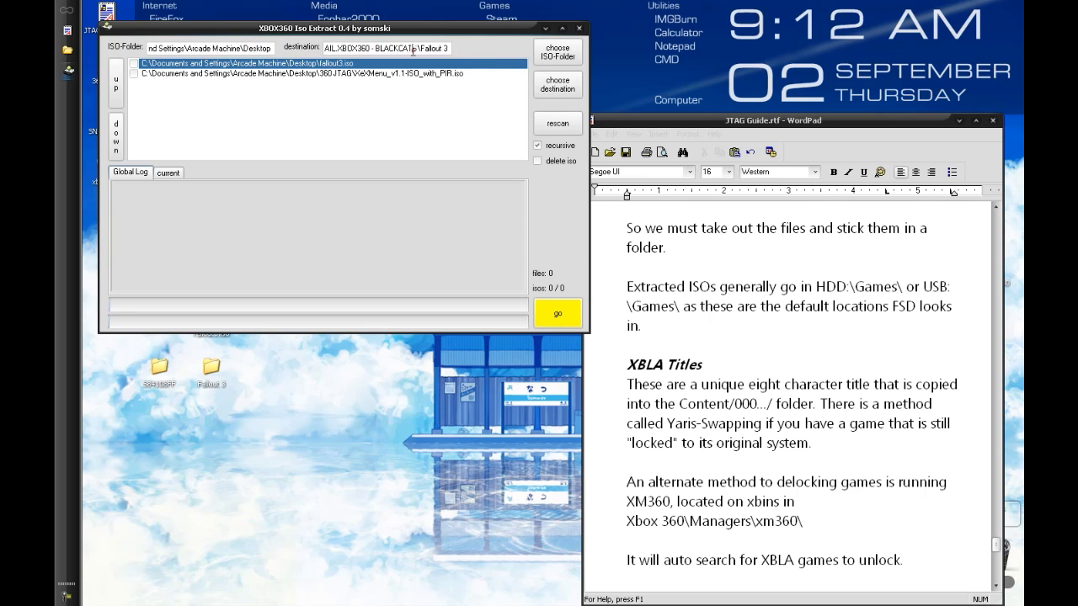
{"action": "left_click", "coordinate": [578, 29]}
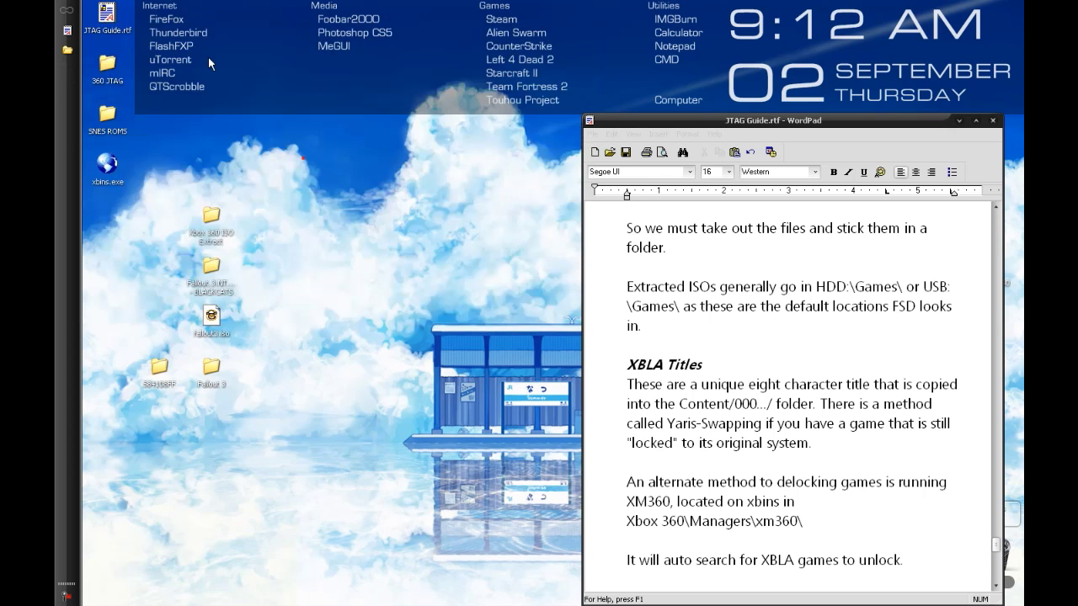
Step: Launch FlashFXP and reread the guide's Xbox 360 ISOs and XBLA Titles sections
{"action": "left_click", "coordinate": [183, 47]}
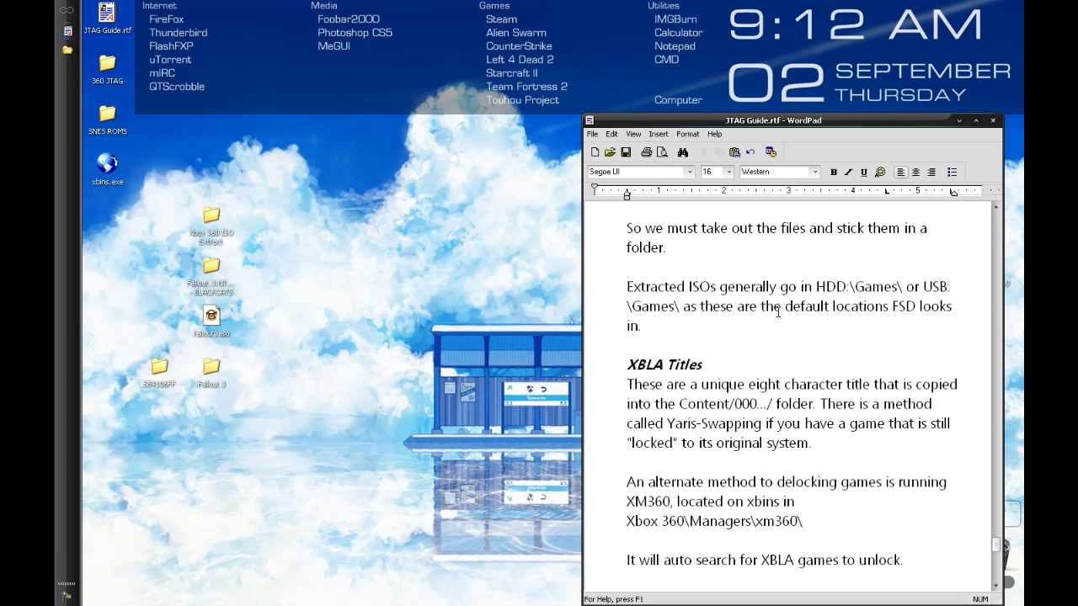
{"action": "scroll", "coordinate": [829, 343], "scroll_direction": "up", "scroll_amount": 3}
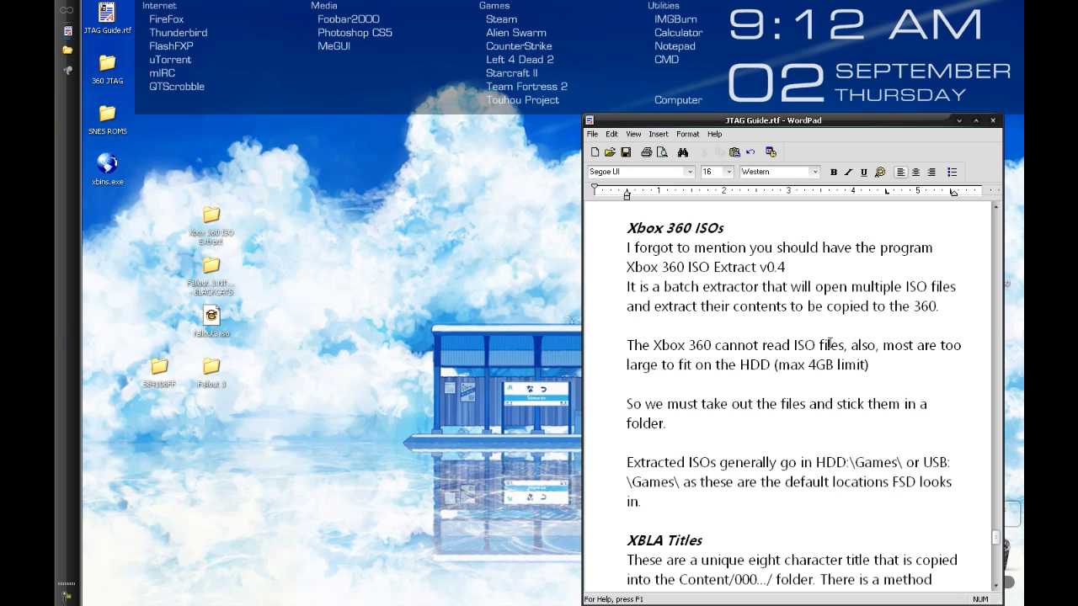
{"action": "scroll", "coordinate": [743, 340], "scroll_direction": "down", "scroll_amount": 4}
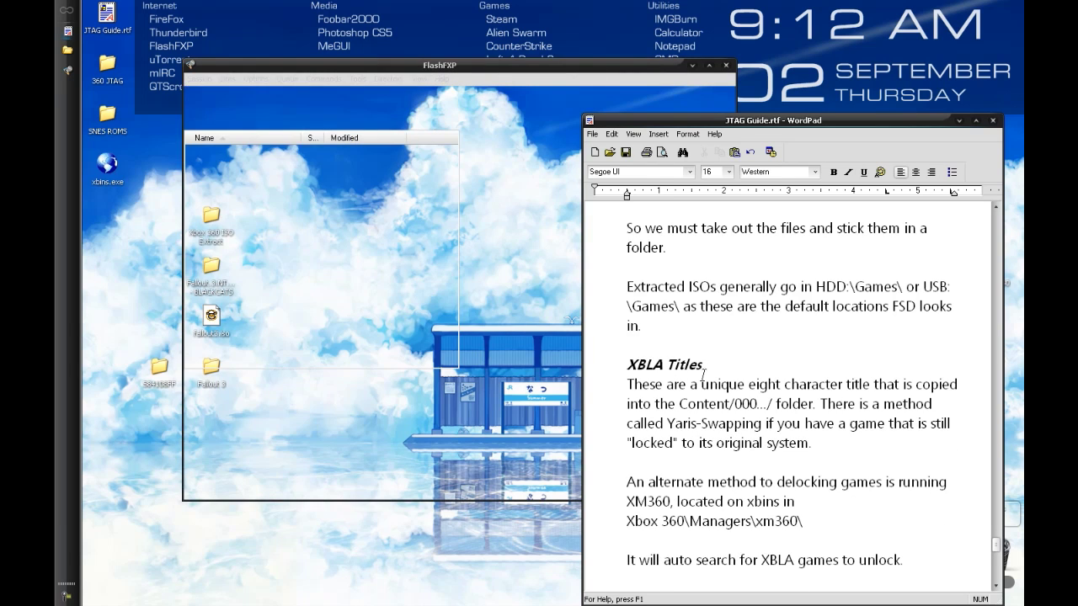
{"action": "left_click_drag", "start_coordinate": [627, 309], "coordinate": [712, 306]}
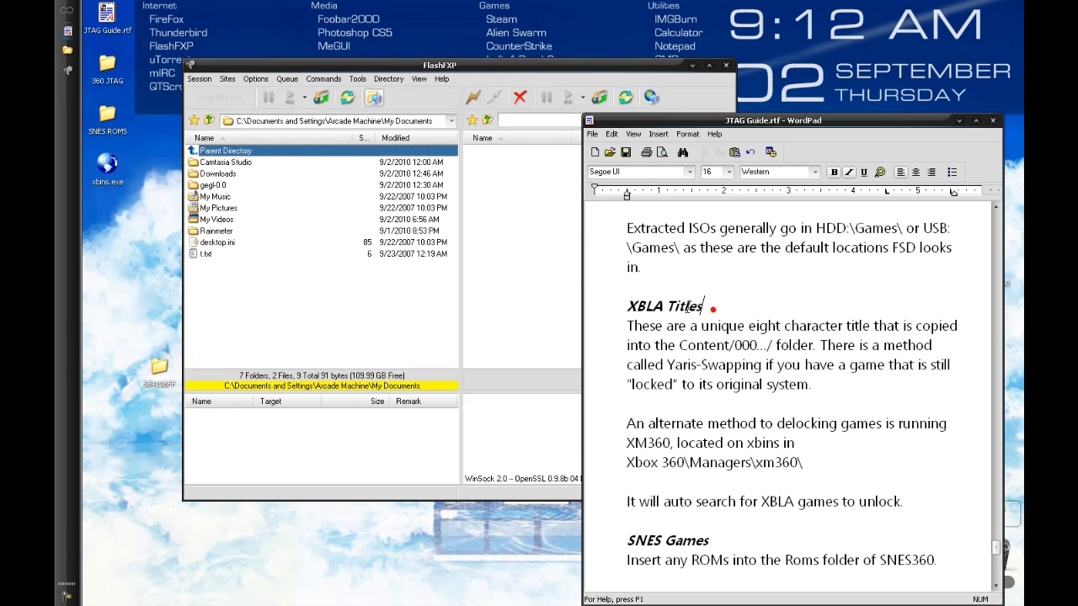
{"action": "left_click", "coordinate": [700, 308]}
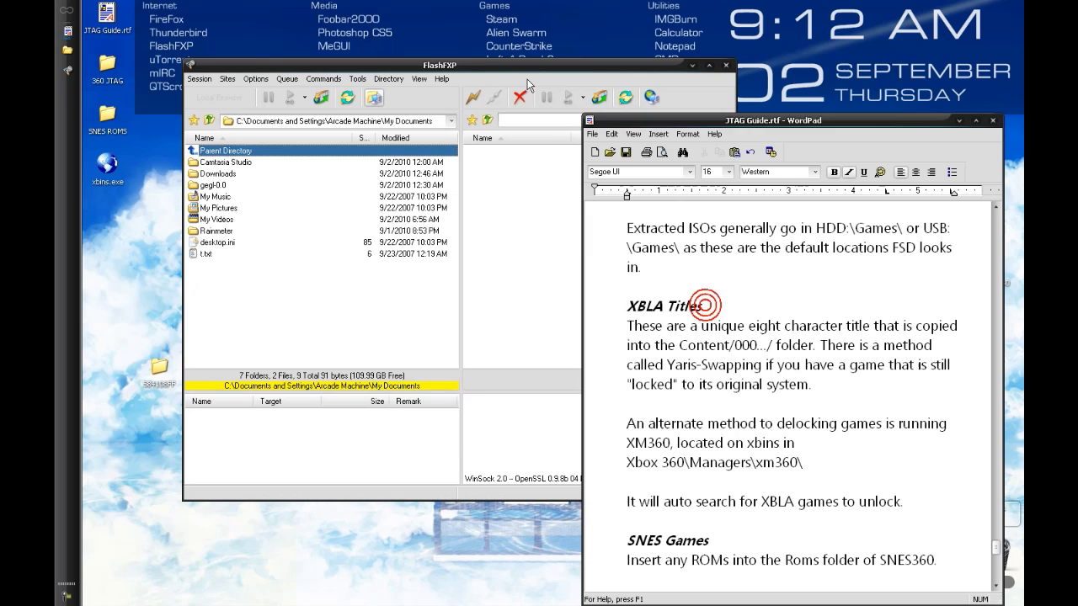
Step: Connect FlashFXP to the Xbox 360 with Quick Connect, using the saved history entry
{"action": "left_click", "coordinate": [522, 67]}
{"action": "left_click", "coordinate": [474, 97]}
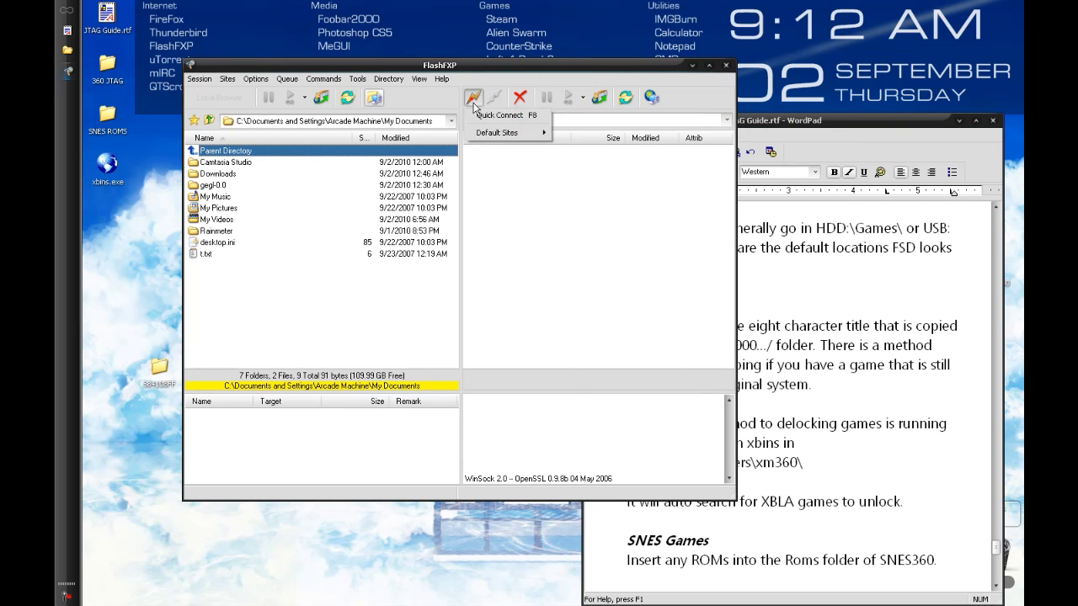
{"action": "left_click", "coordinate": [486, 115]}
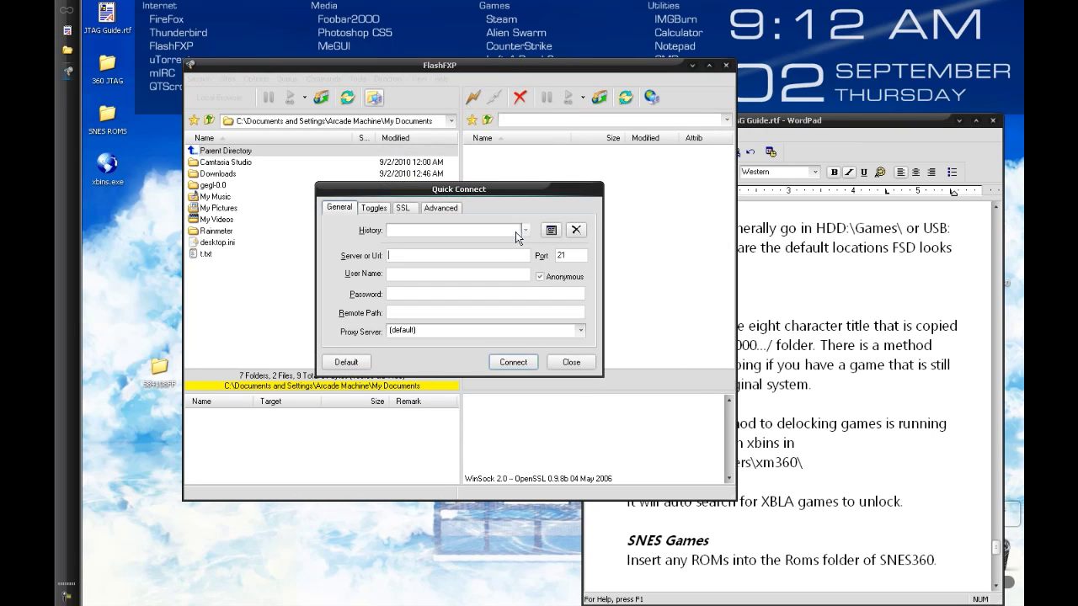
{"action": "left_click", "coordinate": [524, 229]}
{"action": "left_click", "coordinate": [471, 244]}
{"action": "left_click", "coordinate": [512, 362]}
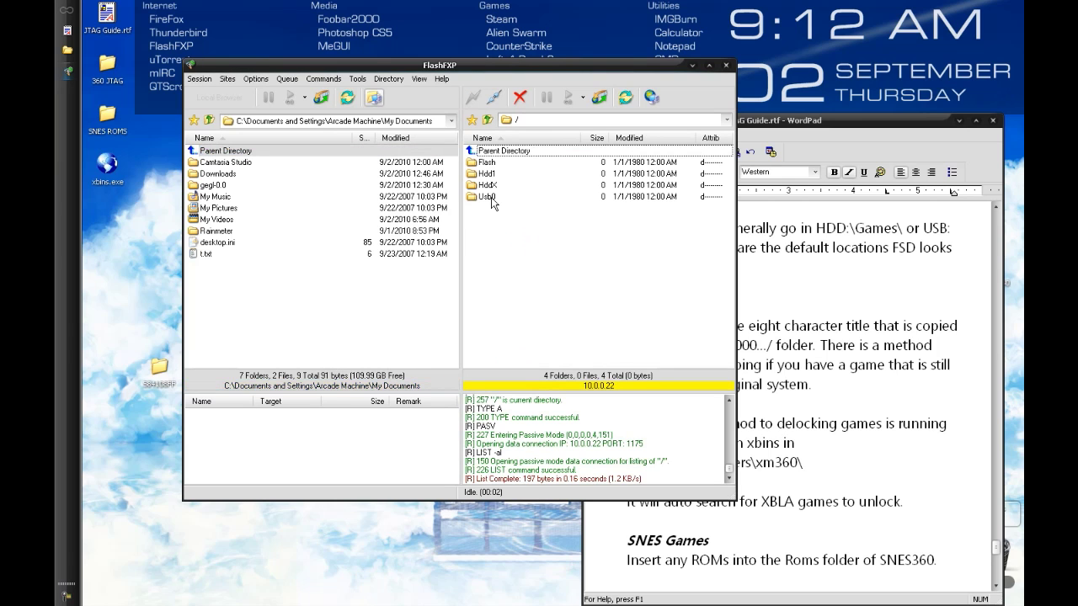
Step: Open the console's /Usb0/Games folder and look through the installed game folders
{"action": "left_click", "coordinate": [486, 185]}
{"action": "left_click", "coordinate": [488, 197]}
{"action": "double_click", "coordinate": [489, 197]}
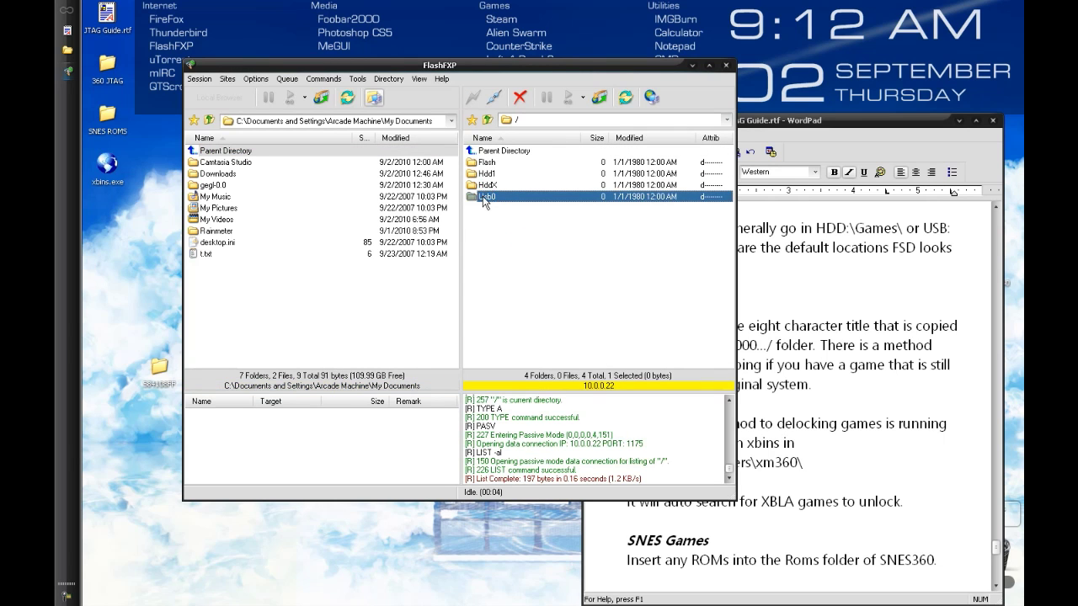
{"action": "double_click", "coordinate": [489, 165]}
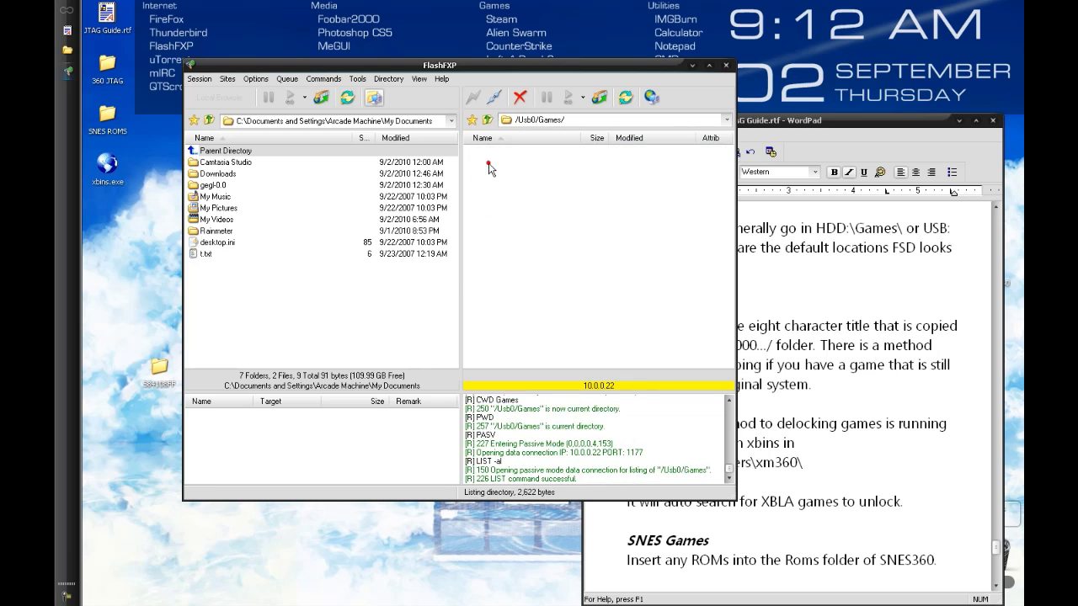
{"action": "scroll", "coordinate": [728, 177], "scroll_direction": "down", "scroll_amount": 9}
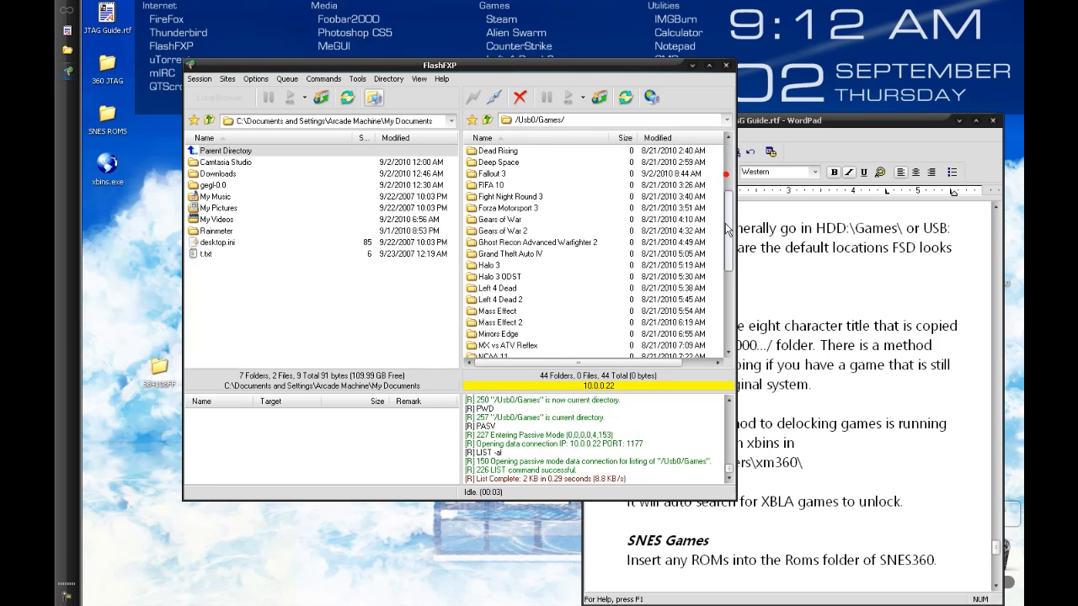
{"action": "scroll", "coordinate": [729, 322], "scroll_direction": "up", "scroll_amount": 6}
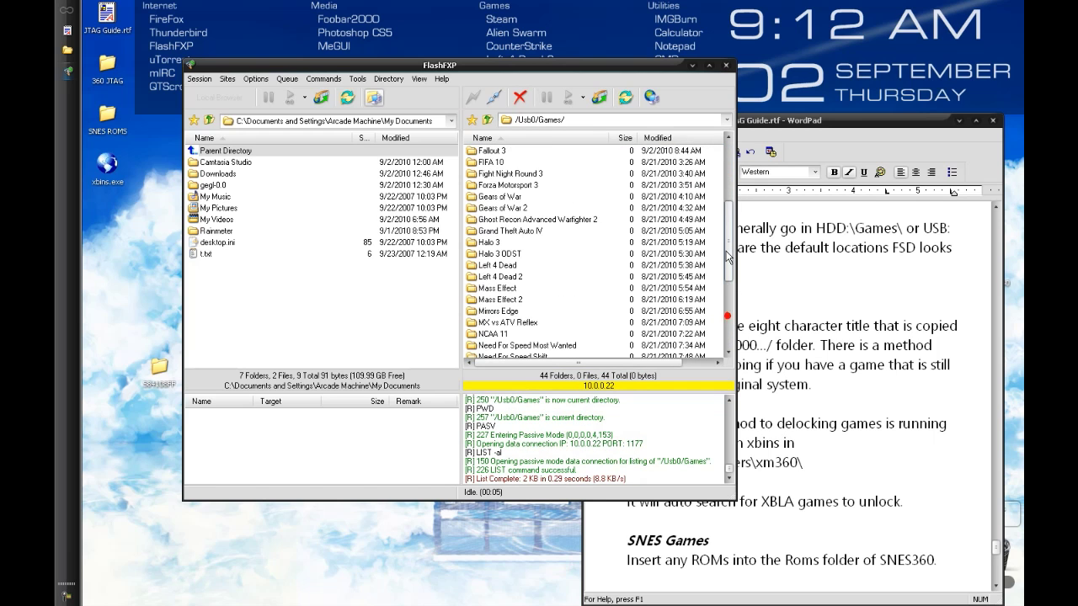
Step: Inspect the extracted files in the console's Fallout 3 folder and return to /Usb0/Games
{"action": "left_click", "coordinate": [490, 187]}
{"action": "double_click", "coordinate": [490, 188]}
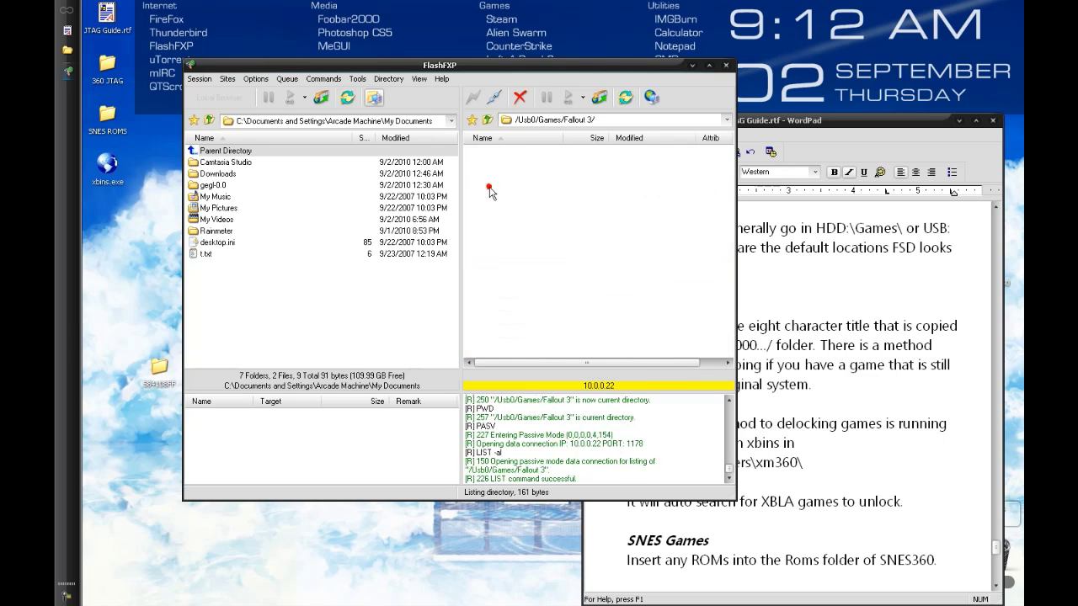
{"action": "left_click", "coordinate": [487, 120]}
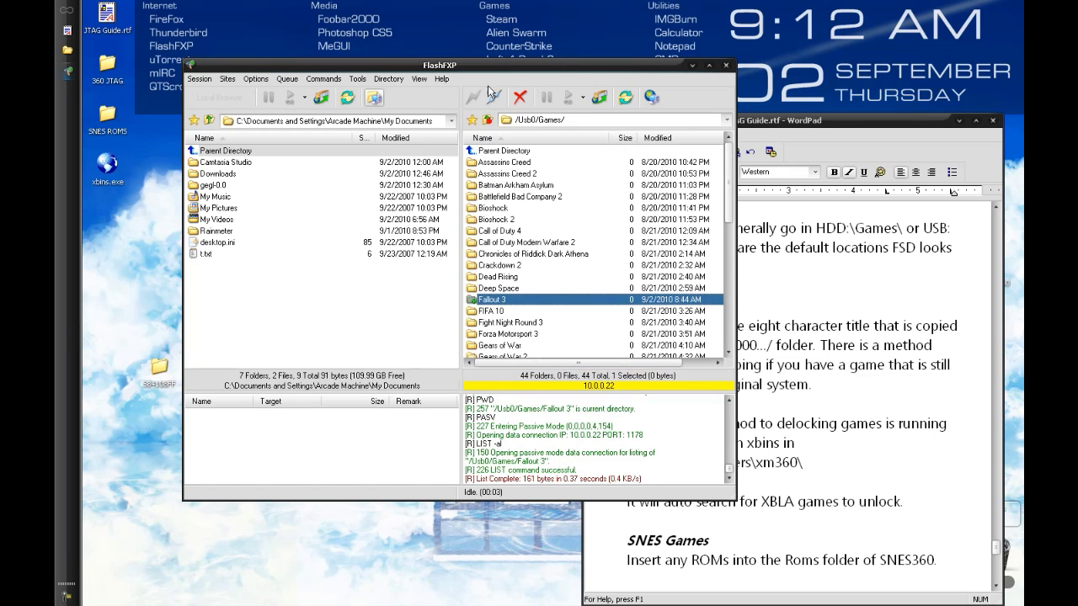
{"action": "left_click_drag", "start_coordinate": [488, 73], "coordinate": [600, 61]}
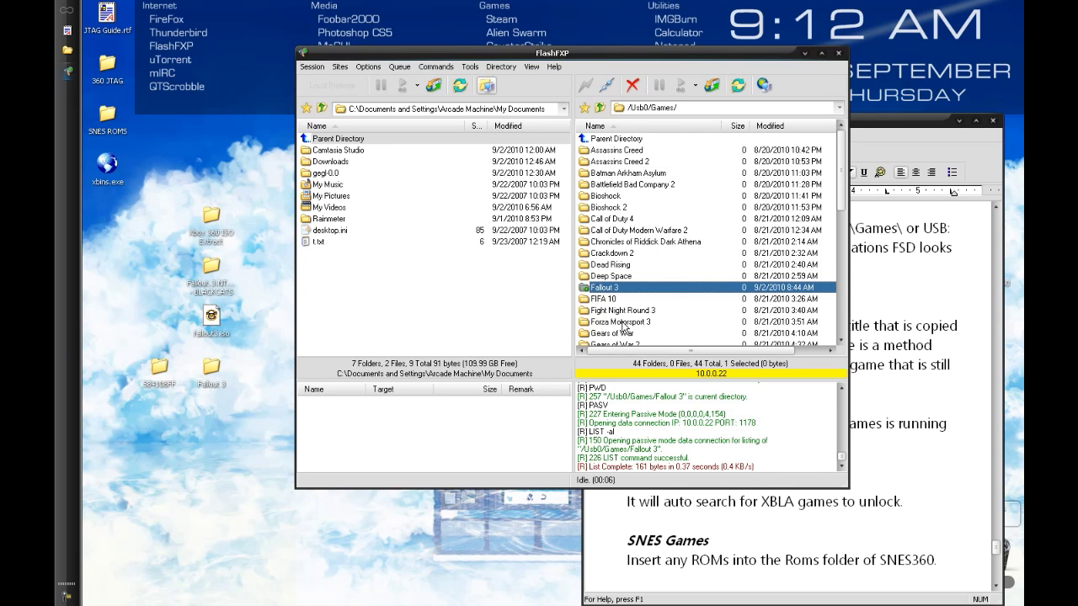
{"action": "double_click", "coordinate": [606, 287]}
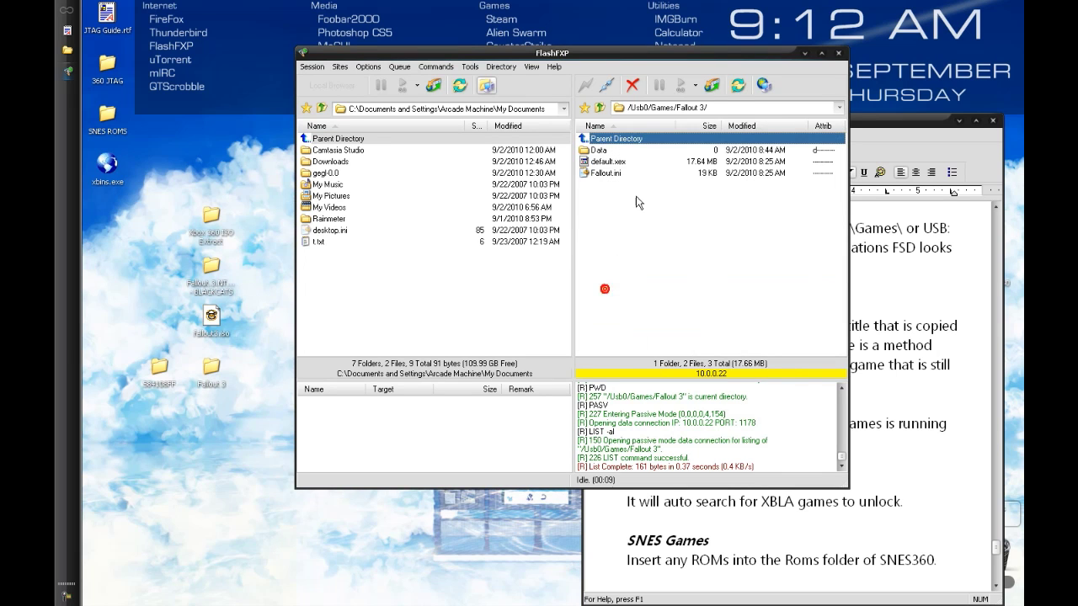
{"action": "left_click", "coordinate": [599, 108]}
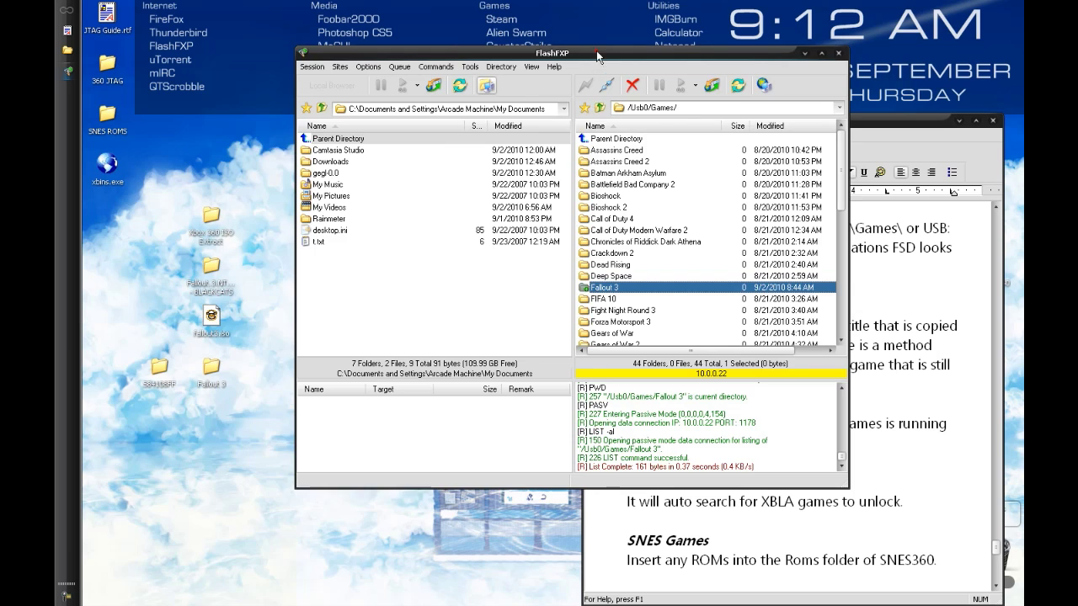
Step: Review the Usb0 and Games folder levels, and go back up to the console's root directory
{"action": "left_click_drag", "start_coordinate": [619, 55], "coordinate": [487, 89]}
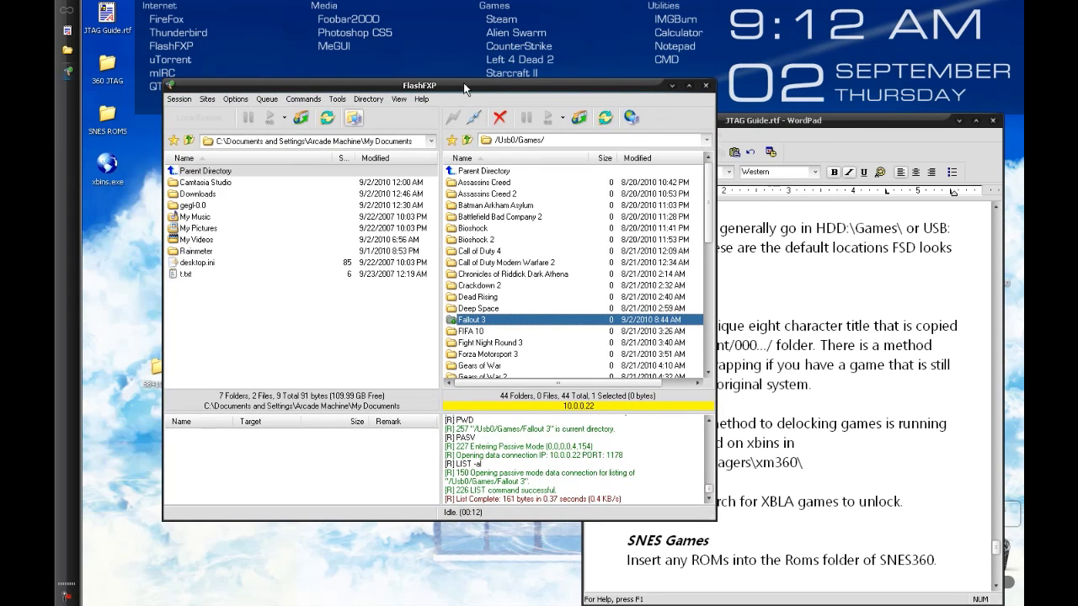
{"action": "left_click", "coordinate": [469, 141]}
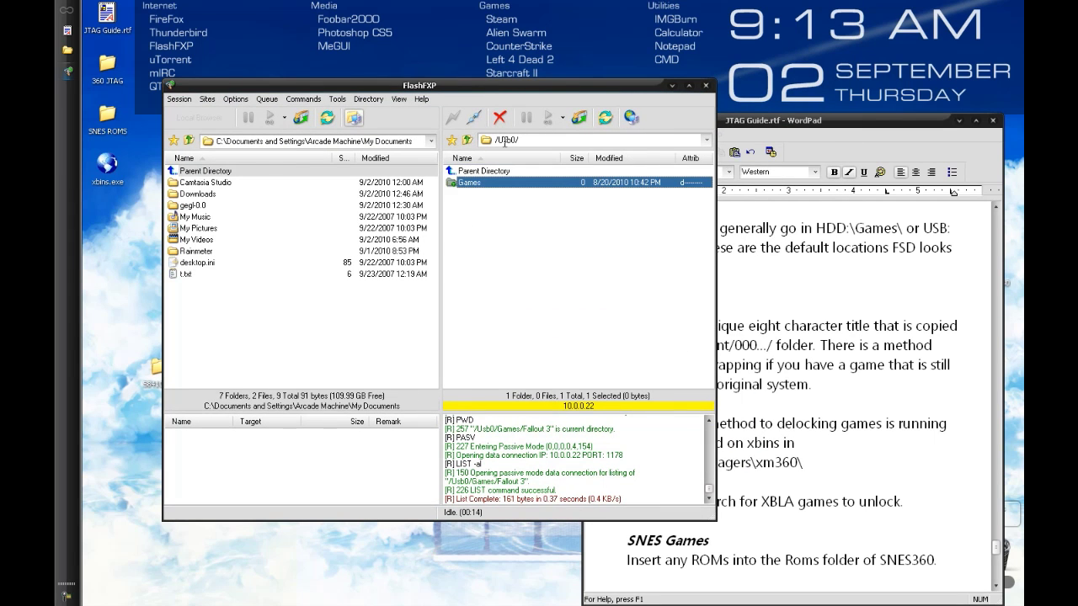
{"action": "double_click", "coordinate": [473, 182]}
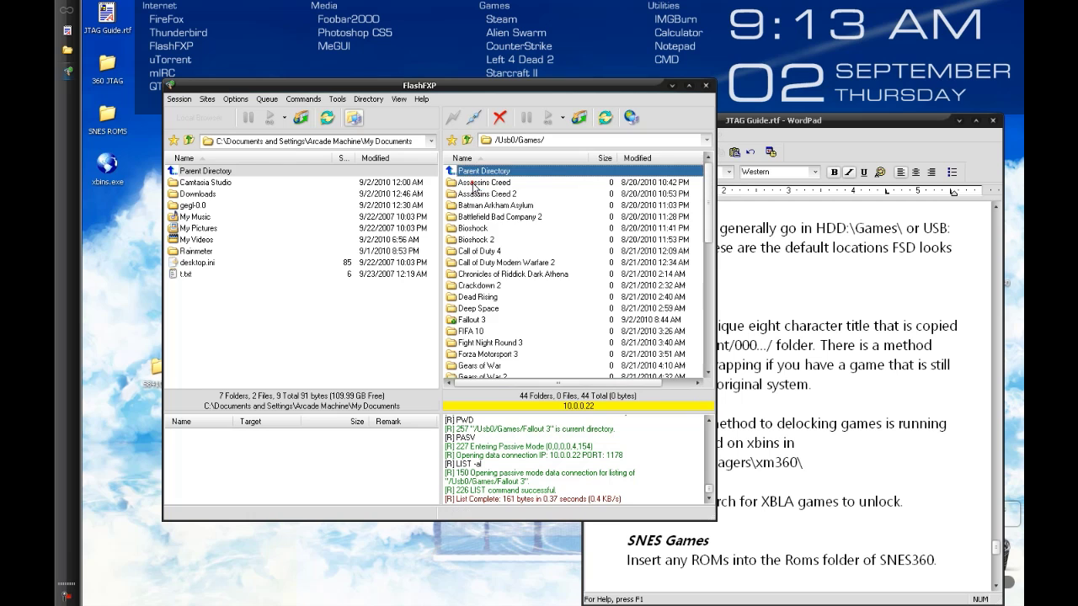
{"action": "double_click", "coordinate": [467, 140]}
{"action": "left_click", "coordinate": [830, 364]}
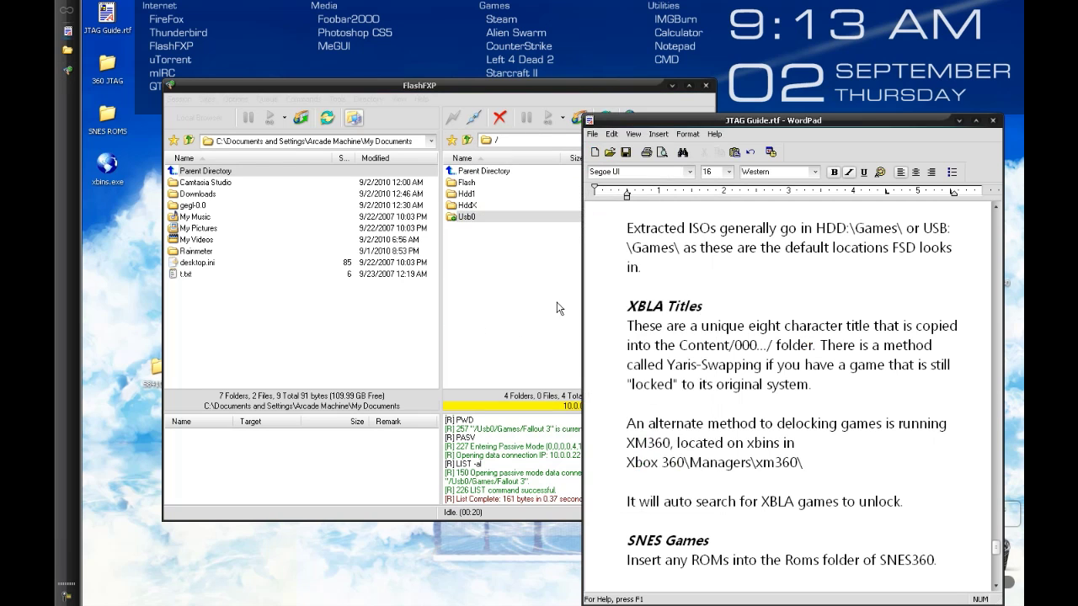
{"action": "left_click", "coordinate": [559, 305]}
{"action": "double_click", "coordinate": [469, 194]}
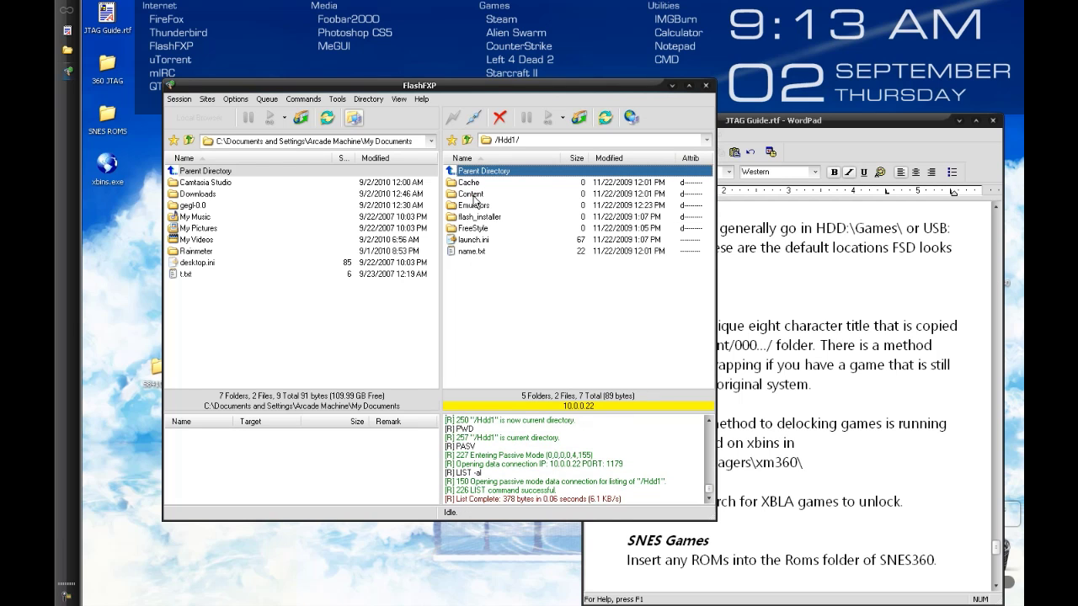
{"action": "double_click", "coordinate": [473, 196]}
{"action": "double_click", "coordinate": [472, 181]}
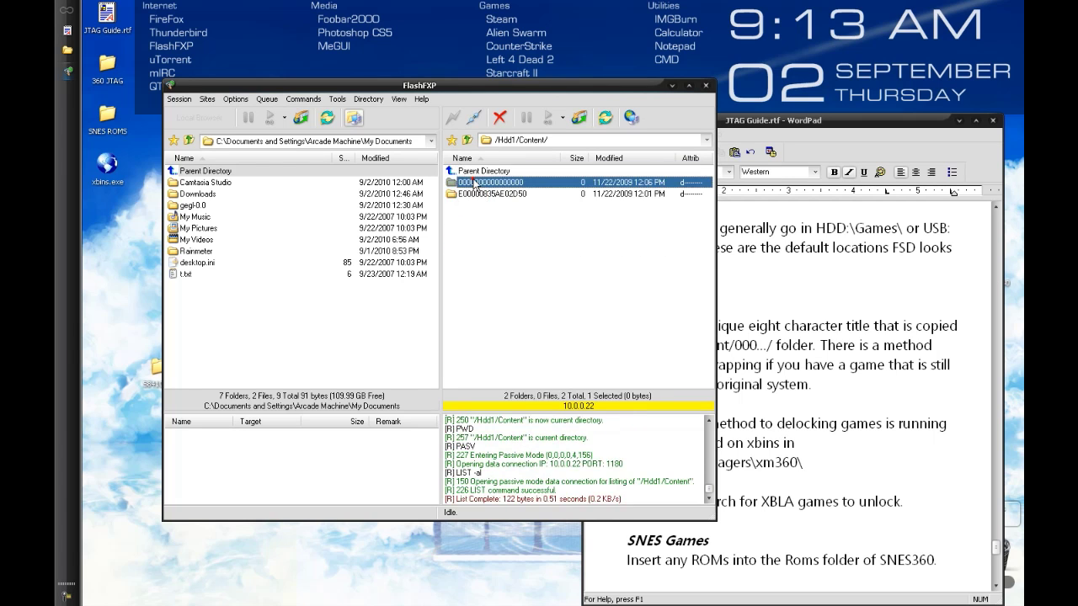
{"action": "left_click", "coordinate": [732, 294]}
{"action": "left_click", "coordinate": [547, 227]}
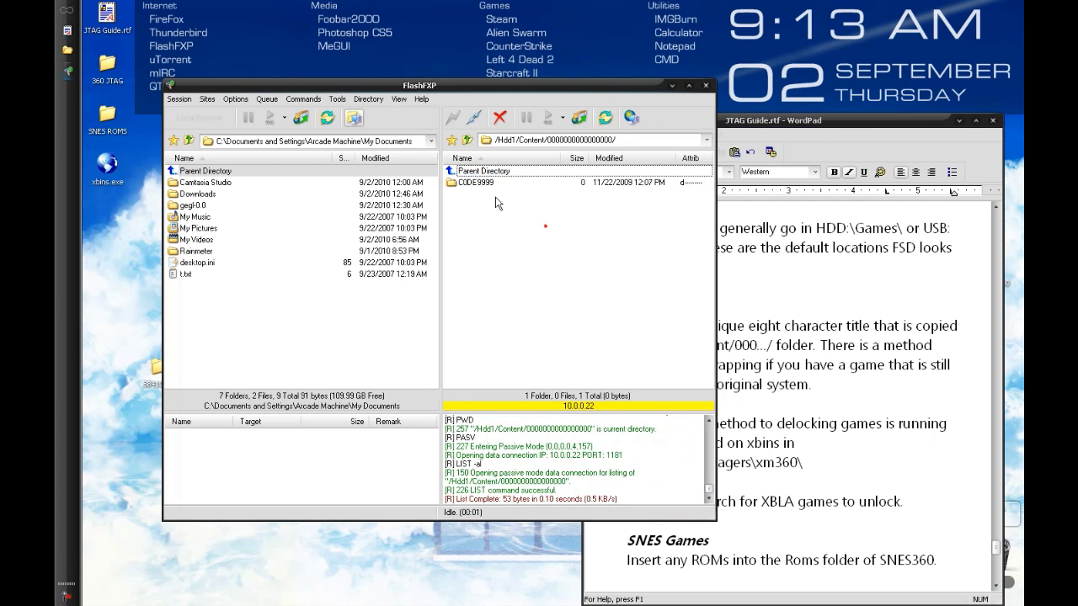
{"action": "left_click", "coordinate": [795, 324]}
{"action": "left_click", "coordinate": [491, 218]}
{"action": "left_click_drag", "start_coordinate": [425, 88], "coordinate": [465, 86]}
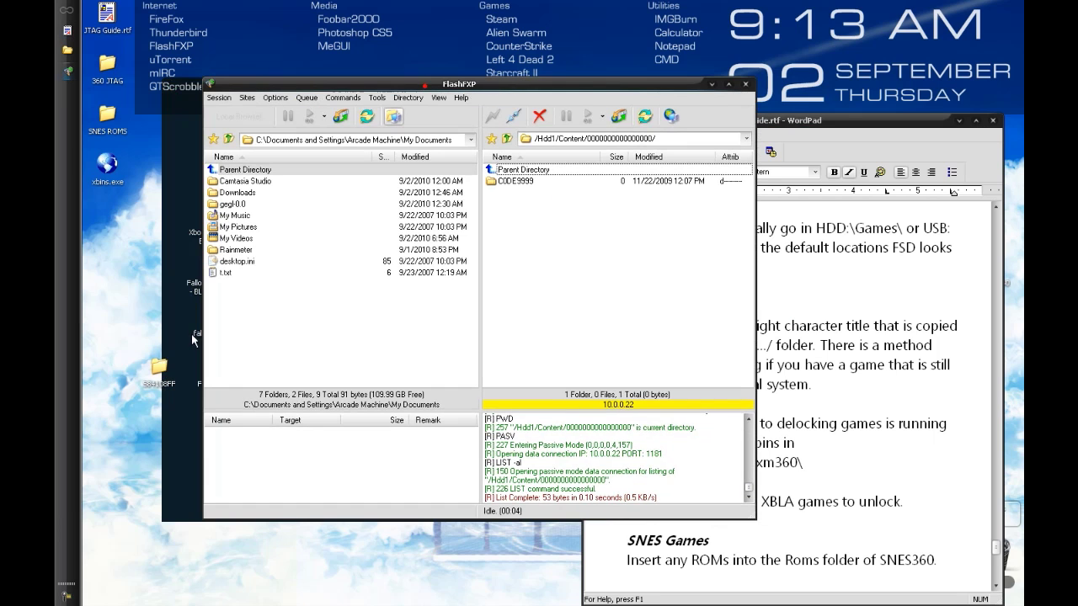
{"action": "left_click_drag", "start_coordinate": [156, 381], "coordinate": [511, 267]}
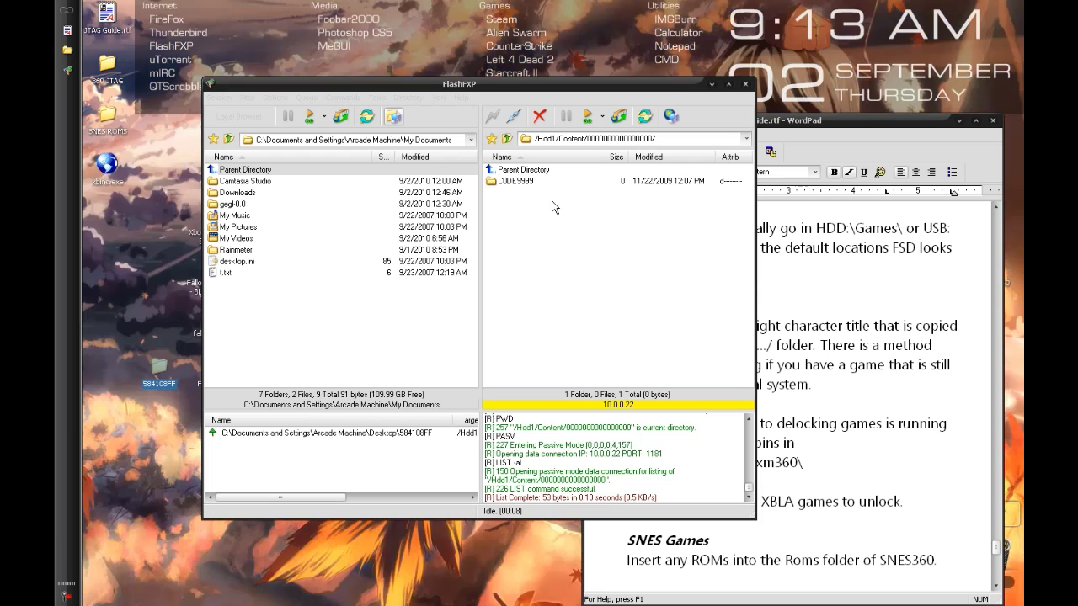
{"action": "left_click", "coordinate": [618, 116]}
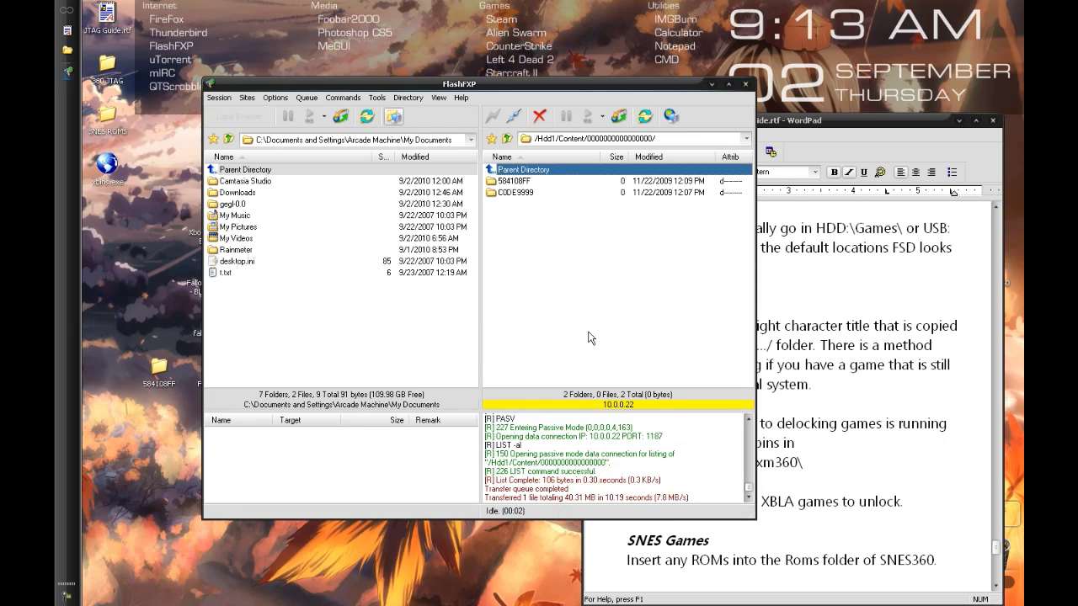
{"action": "left_click", "coordinate": [568, 303]}
{"action": "left_click", "coordinate": [511, 181]}
{"action": "left_click", "coordinate": [600, 275]}
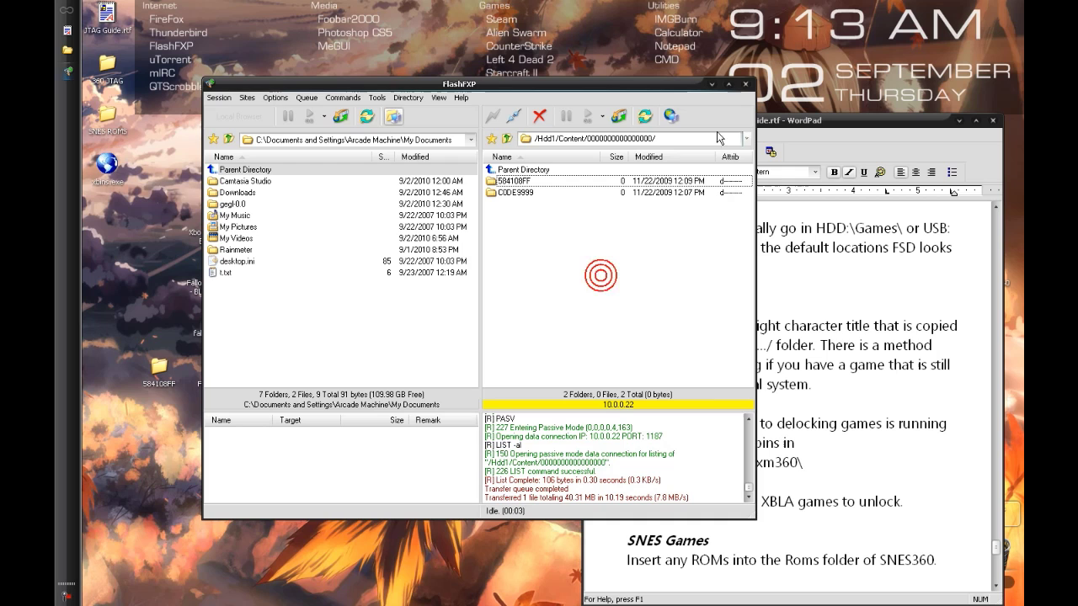
Step: Close the FTP client and bring the guide's delocking notes and SNES Games section into view
{"action": "left_click", "coordinate": [745, 84]}
{"action": "scroll", "coordinate": [832, 381], "scroll_direction": "down", "scroll_amount": 2}
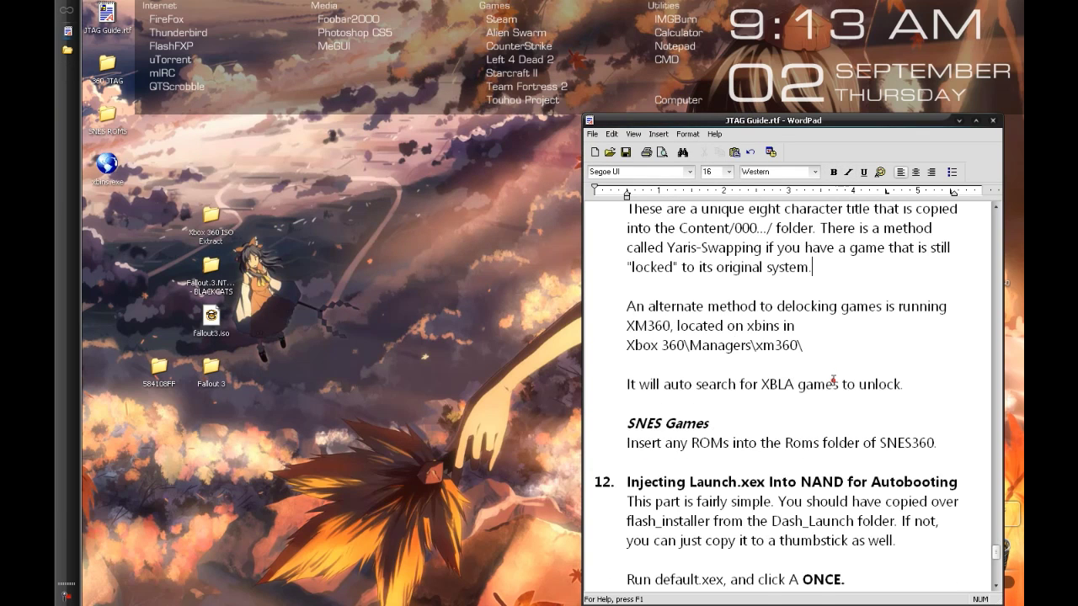
{"action": "left_click", "coordinate": [434, 270]}
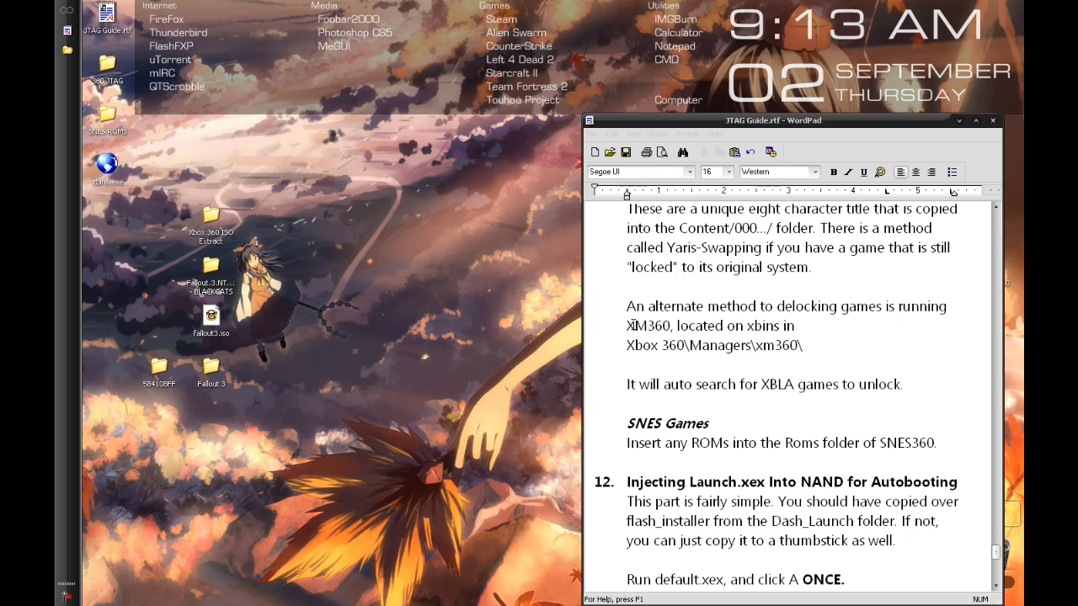
Step: Open the desktop's SNES ROMS folder, find Super Mario World (U) [!].smc in the list and select it
{"action": "double_click", "coordinate": [115, 133]}
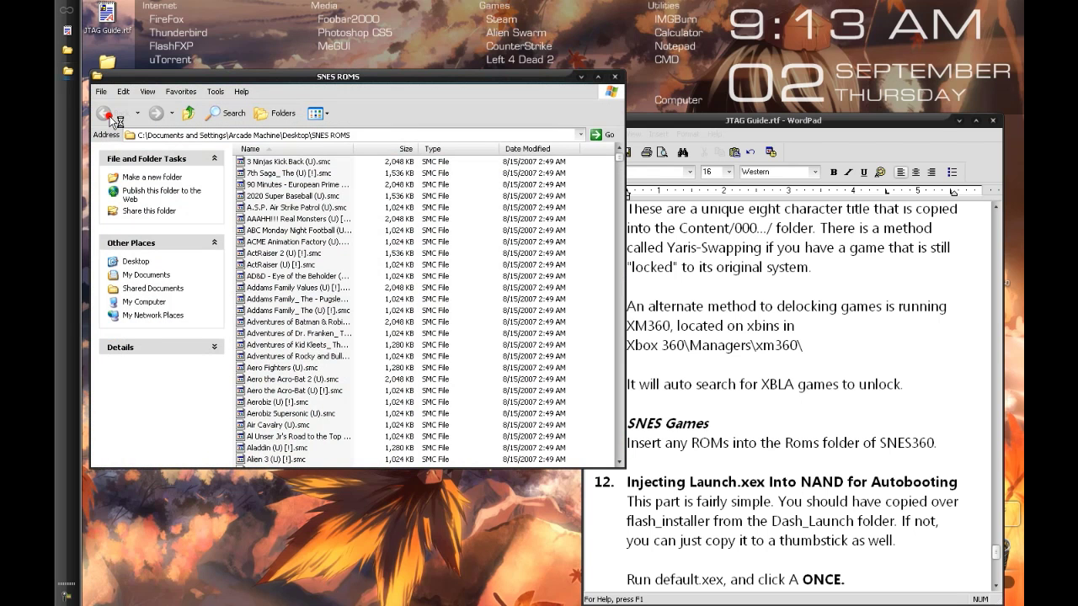
{"action": "scroll", "coordinate": [482, 295], "scroll_direction": "down", "scroll_amount": 20}
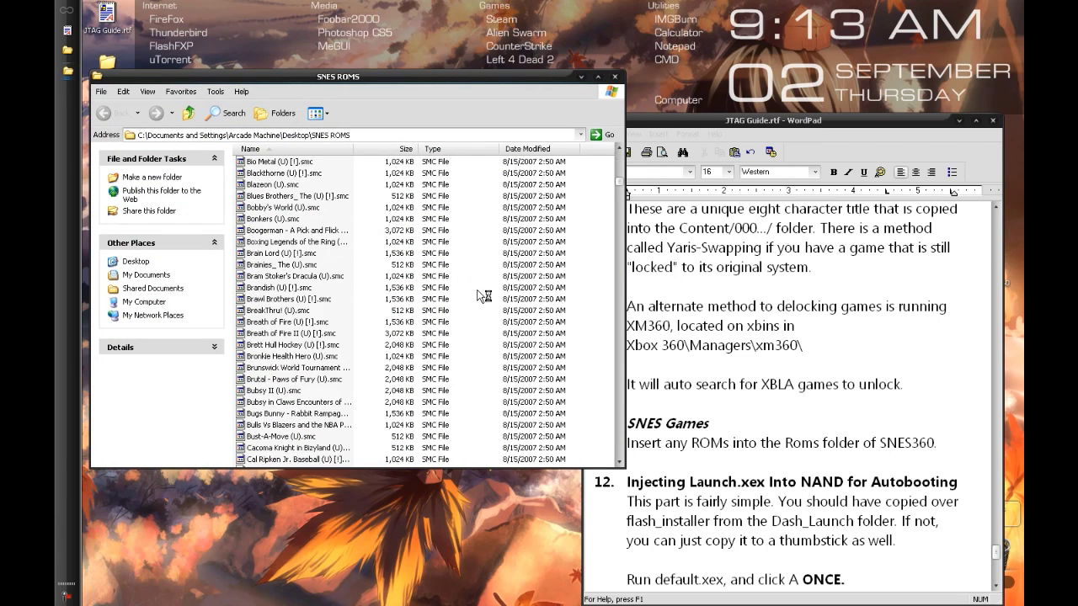
{"action": "scroll", "coordinate": [606, 255], "scroll_direction": "down", "scroll_amount": 8}
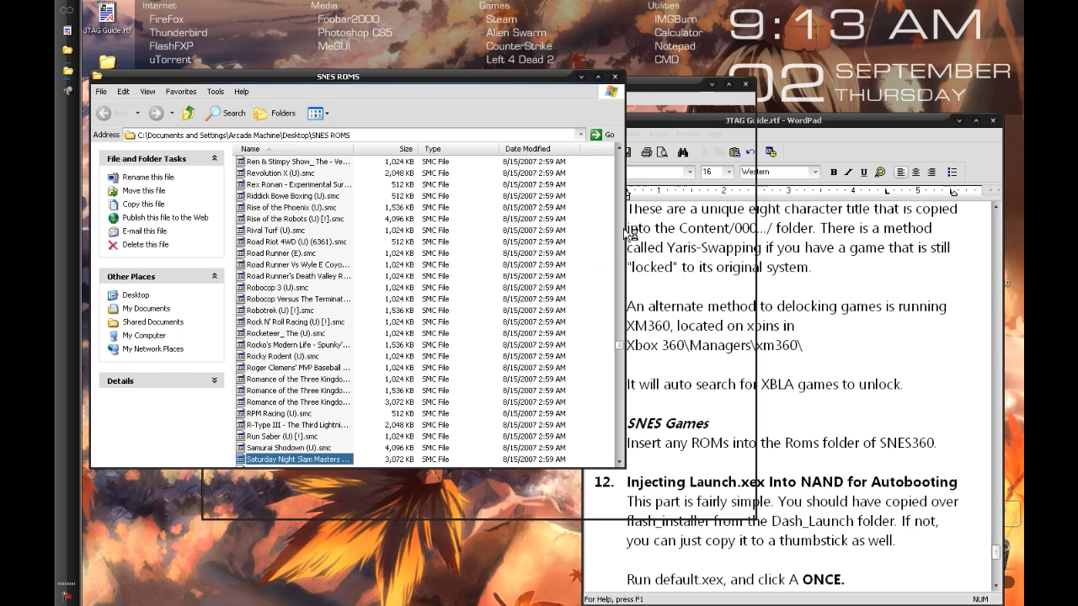
{"action": "scroll", "coordinate": [460, 294], "scroll_direction": "down", "scroll_amount": 15}
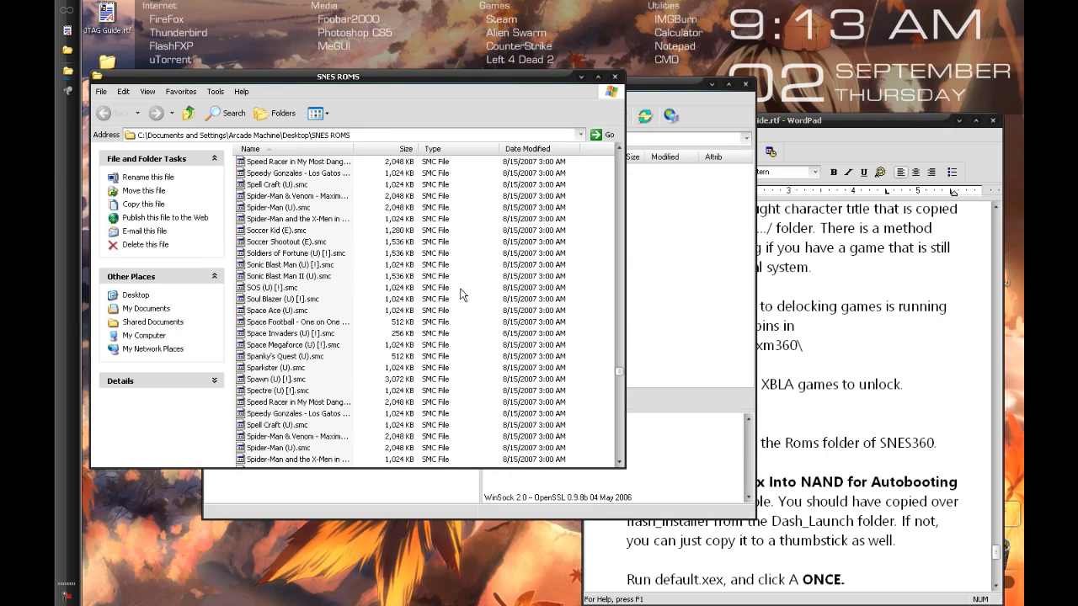
{"action": "scroll", "coordinate": [434, 294], "scroll_direction": "down", "scroll_amount": 20}
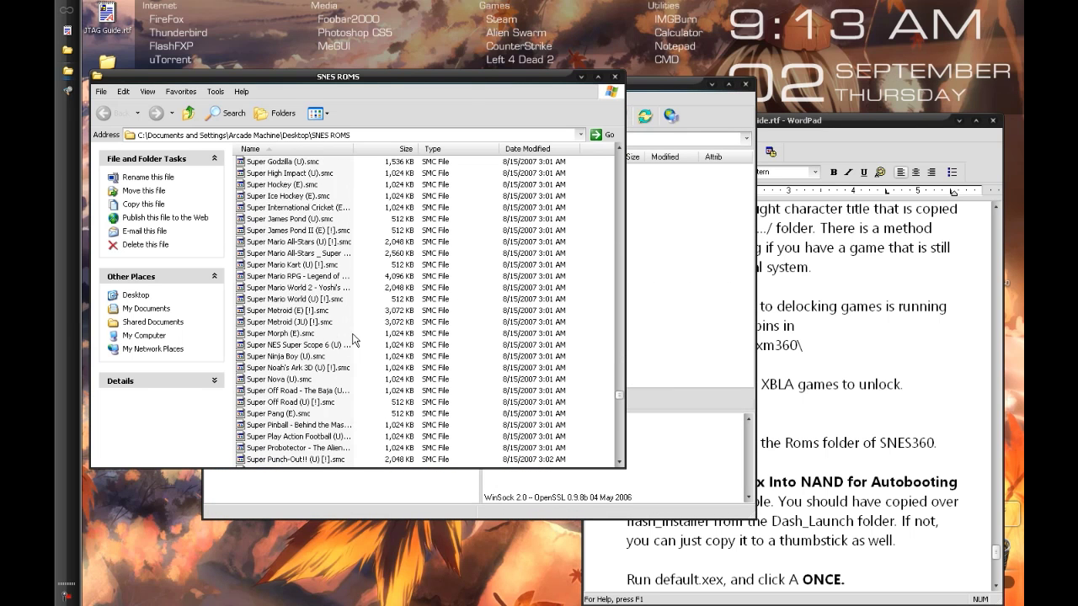
{"action": "left_click", "coordinate": [293, 230]}
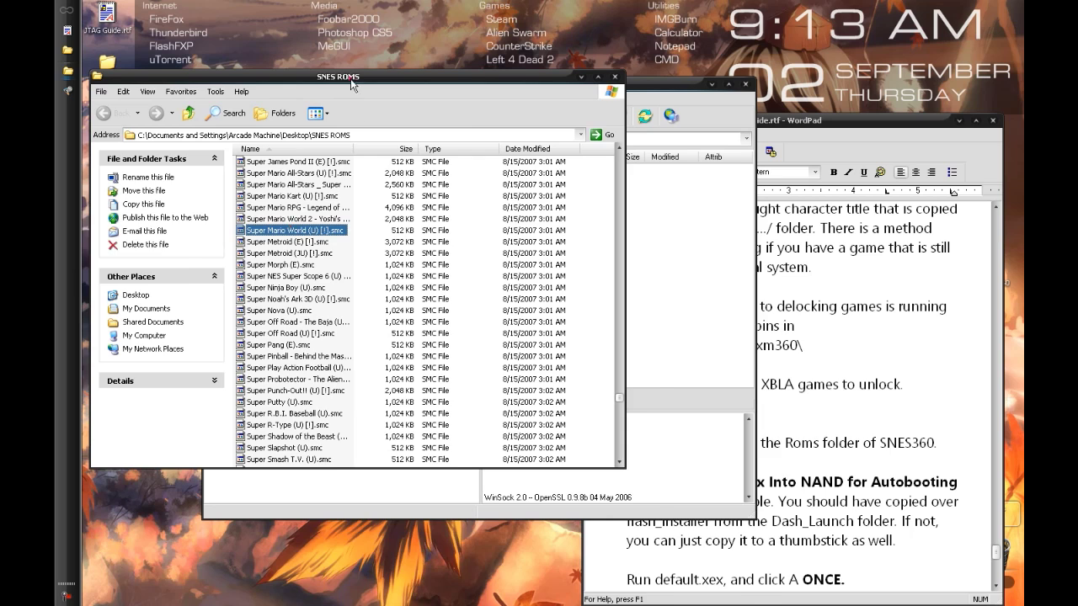
Step: Move the SNES ROMS window out of the way and reconnect FlashFXP to the console at 10.0.0.22 with Quick Connect
{"action": "left_click_drag", "start_coordinate": [352, 84], "coordinate": [606, 333]}
{"action": "left_click", "coordinate": [620, 246]}
{"action": "left_click", "coordinate": [493, 115]}
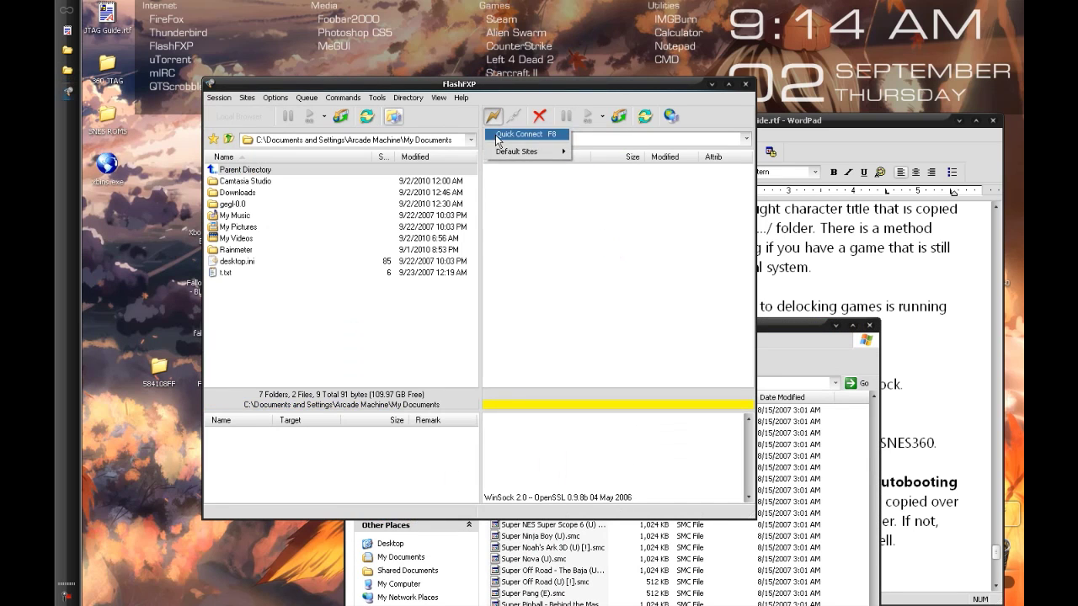
{"action": "left_click", "coordinate": [521, 135]}
{"action": "left_click", "coordinate": [446, 249]}
{"action": "left_click", "coordinate": [496, 264]}
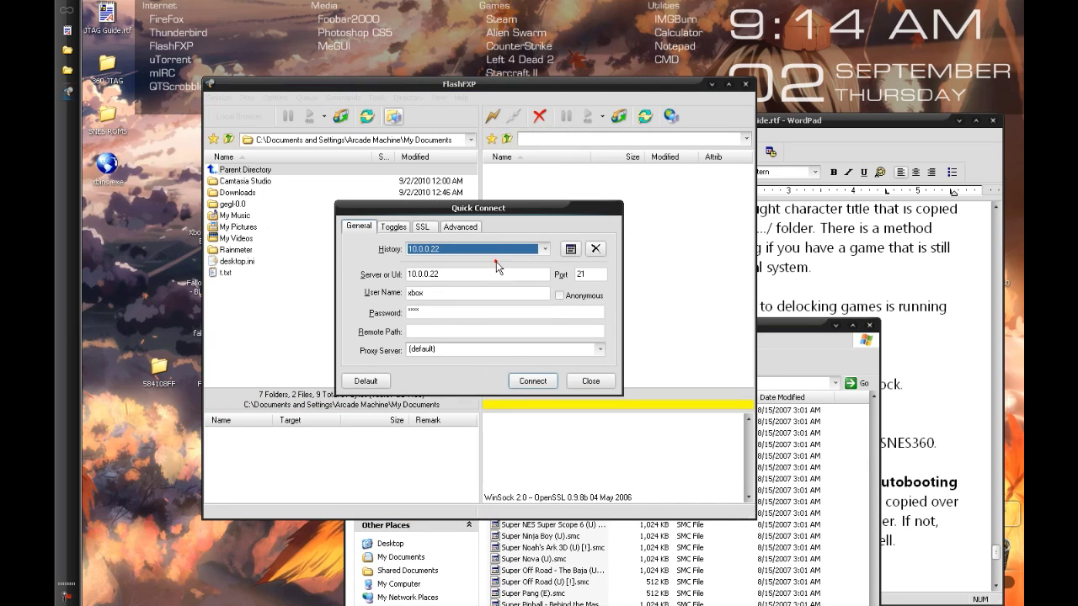
{"action": "left_click", "coordinate": [514, 381]}
Step: Open the /Hdd1/Emulators/SNES360/Roms folder on the console
{"action": "left_click", "coordinate": [516, 204]}
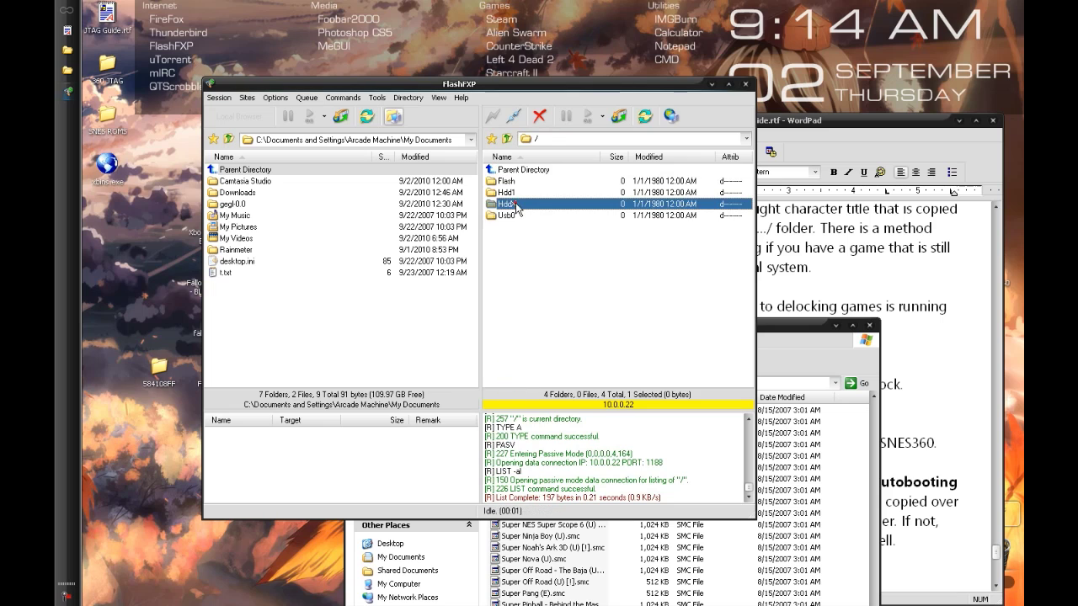
{"action": "left_click", "coordinate": [514, 217]}
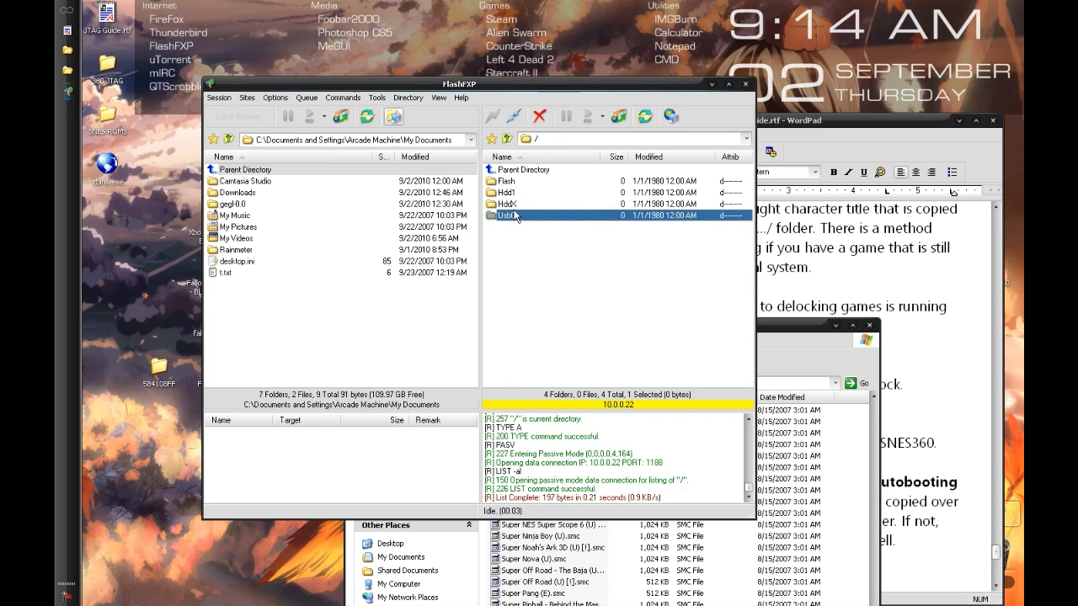
{"action": "left_click", "coordinate": [515, 205]}
{"action": "double_click", "coordinate": [509, 193]}
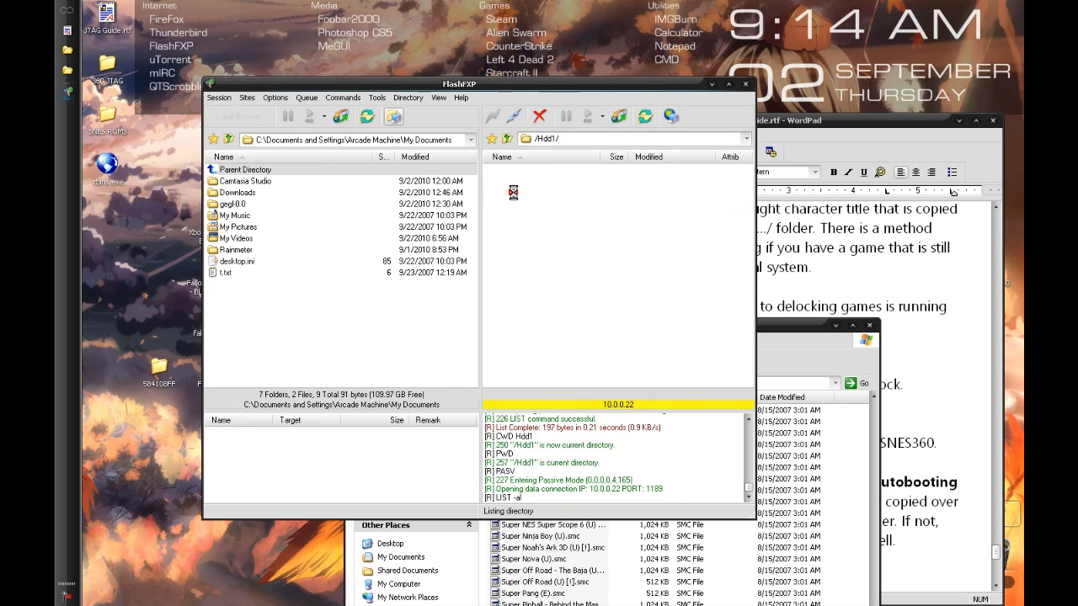
{"action": "double_click", "coordinate": [514, 203]}
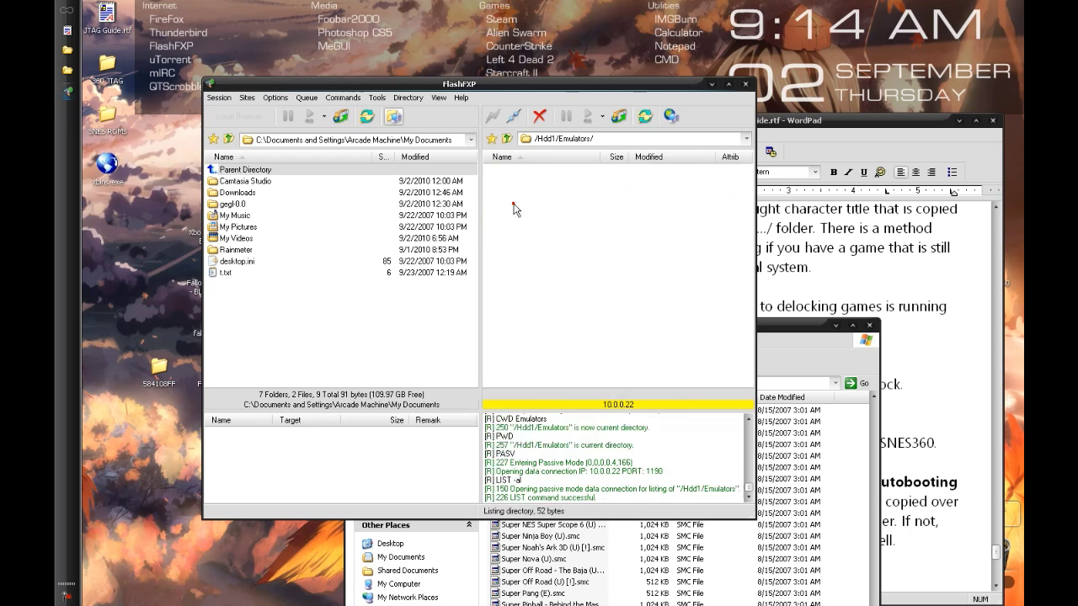
{"action": "double_click", "coordinate": [513, 181]}
{"action": "double_click", "coordinate": [514, 193]}
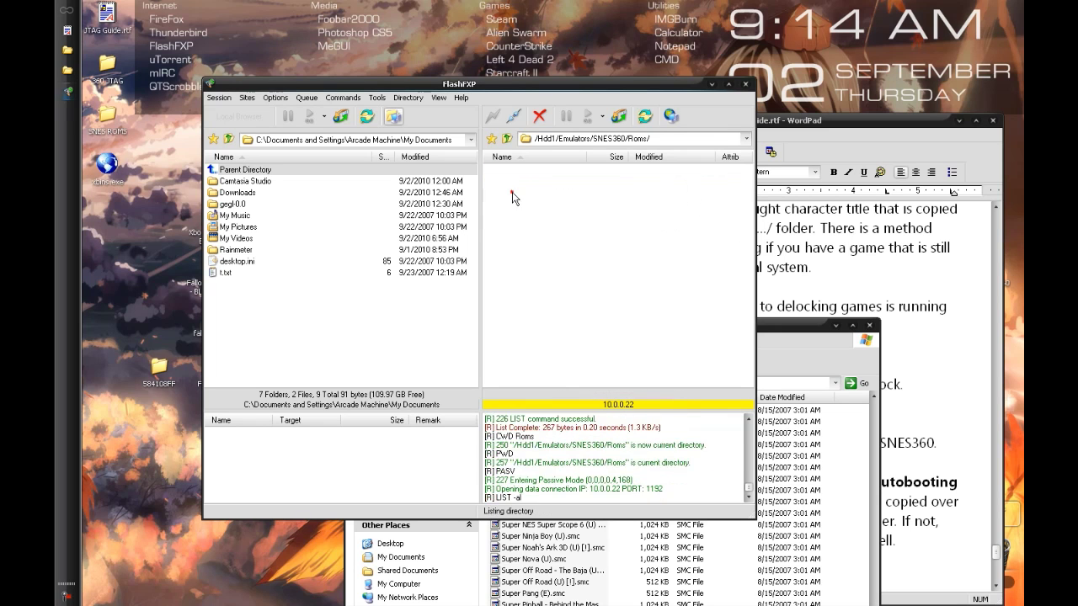
Step: Upload Super Mario World (U) [!].smc and Super Mario Kart (U) [!].smc from SNES ROMS into the console's Roms folder
{"action": "left_click_drag", "start_coordinate": [796, 332], "coordinate": [872, 319]}
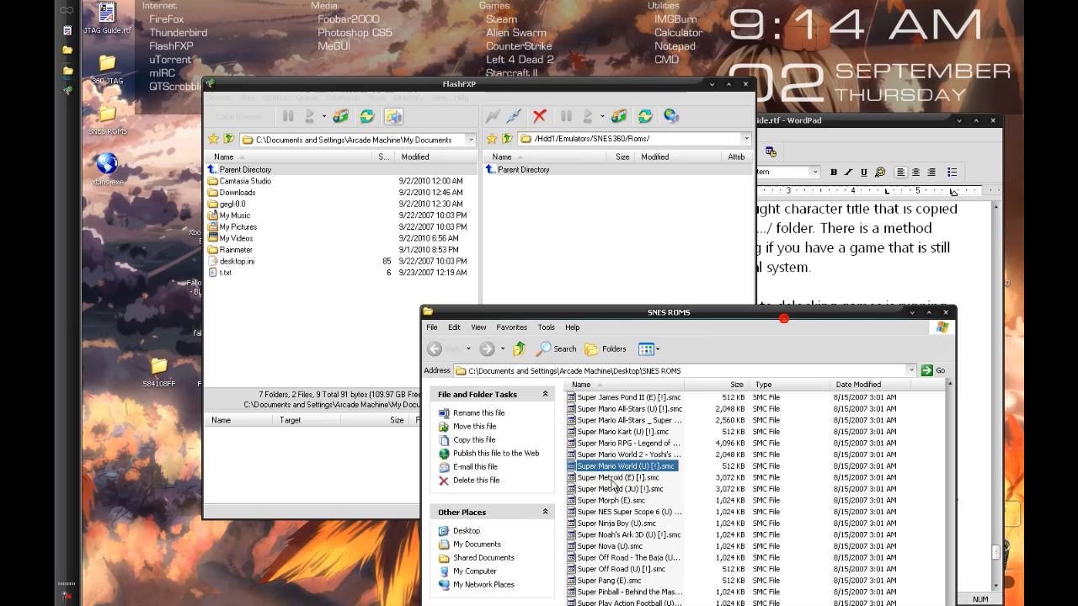
{"action": "left_click_drag", "start_coordinate": [611, 467], "coordinate": [539, 266]}
{"action": "left_click", "coordinate": [699, 512]}
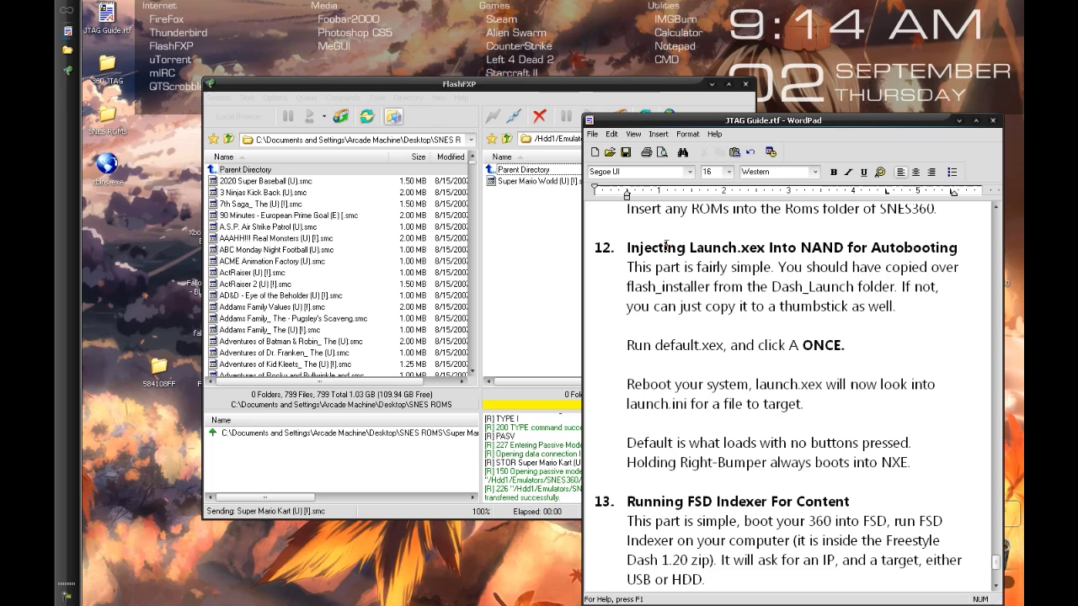
Step: Check the console's /Hdd1/flash_installer folder for the guide's section on injecting Launch.xex, and return to /Hdd1
{"action": "left_click_drag", "start_coordinate": [630, 246], "coordinate": [659, 245]}
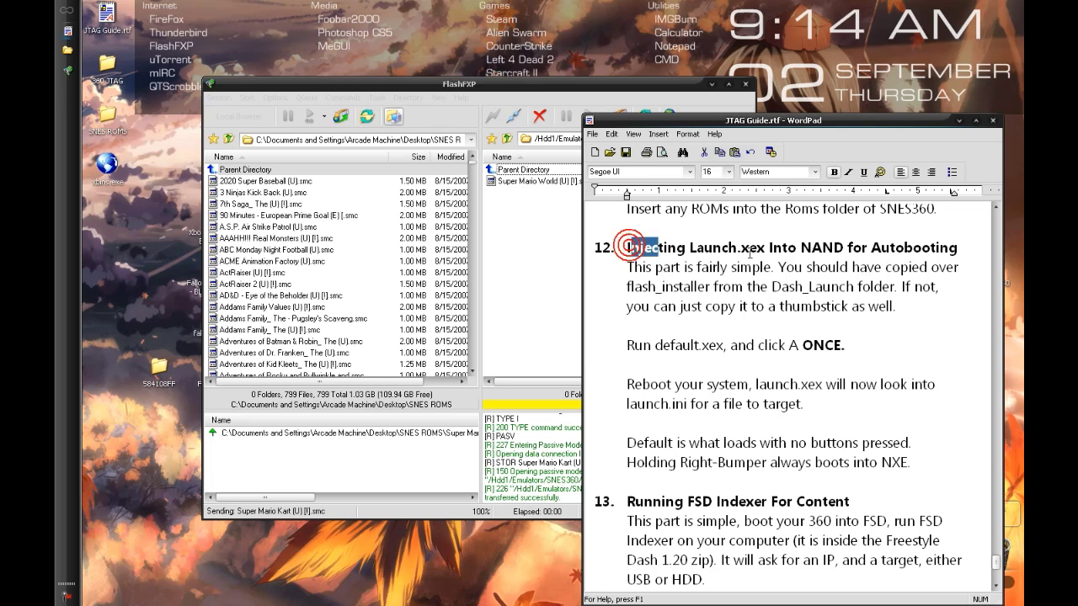
{"action": "left_click", "coordinate": [749, 251]}
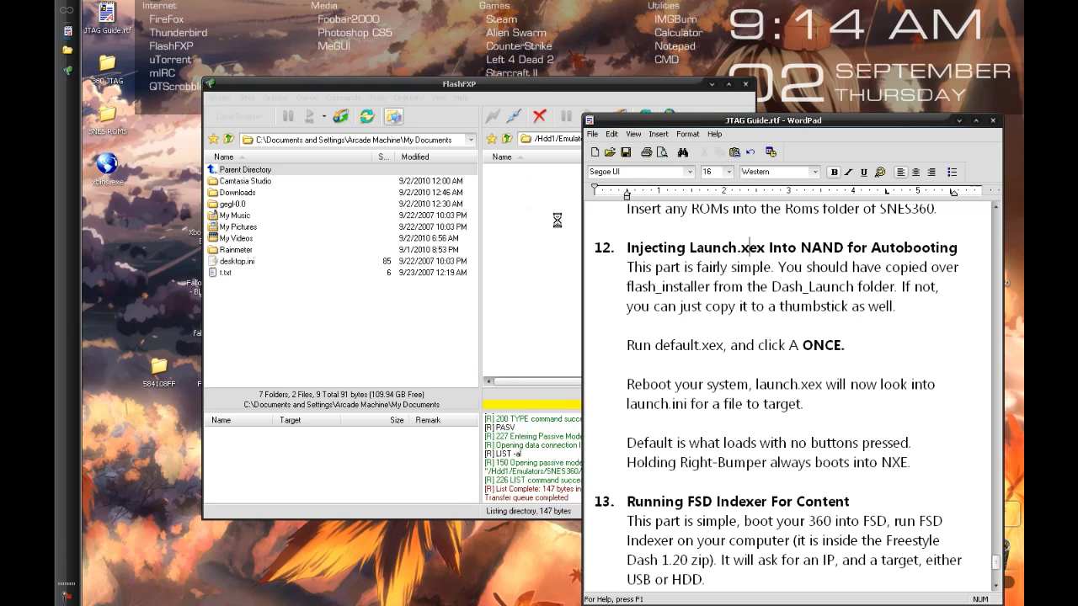
{"action": "left_click", "coordinate": [539, 90]}
{"action": "left_click", "coordinate": [507, 140]}
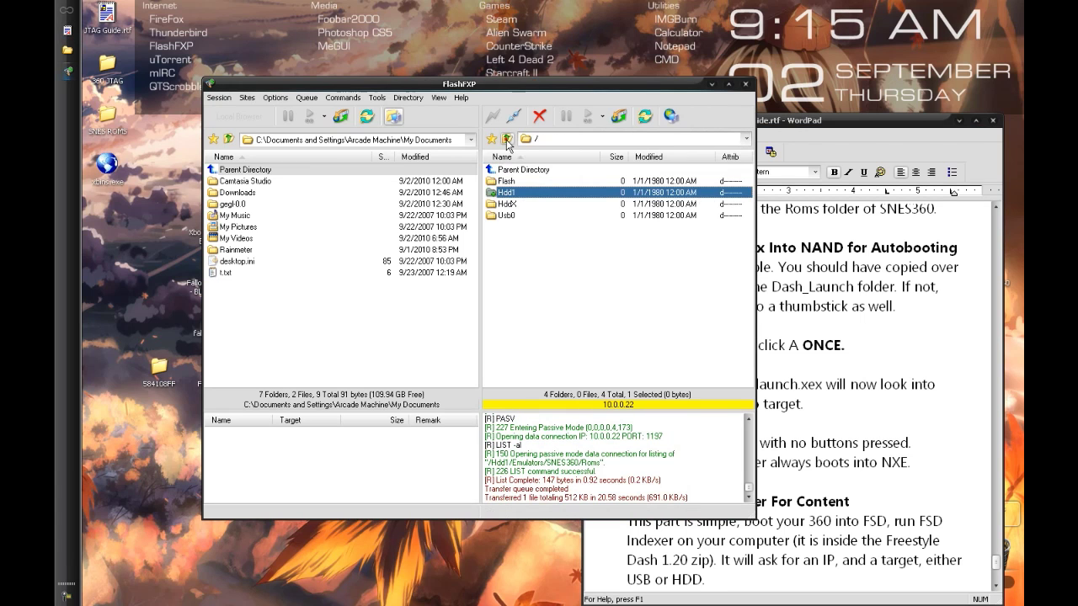
{"action": "double_click", "coordinate": [508, 192]}
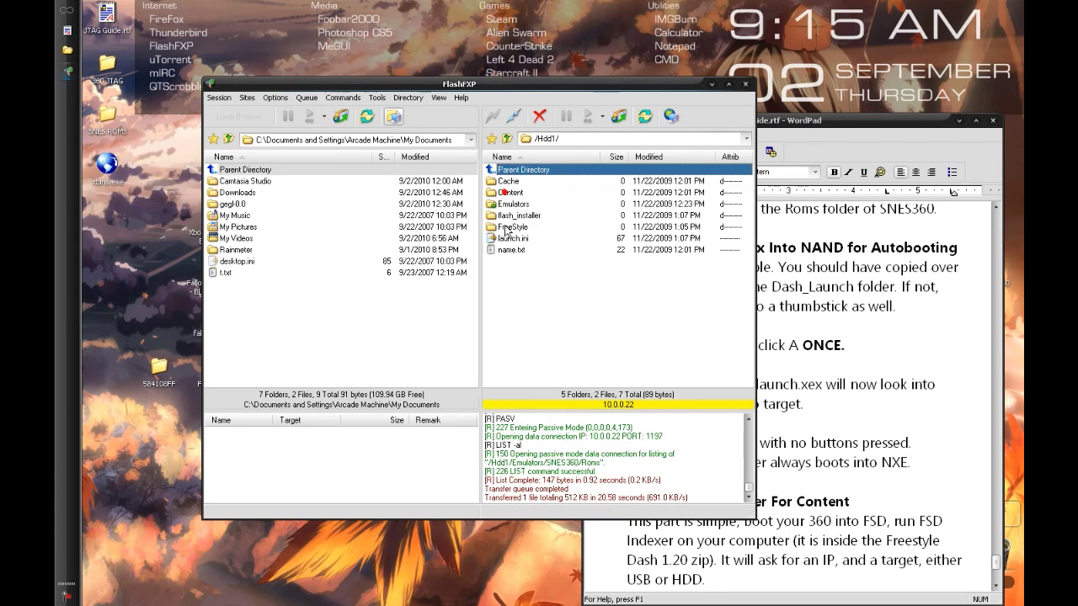
{"action": "left_click", "coordinate": [511, 216]}
{"action": "double_click", "coordinate": [511, 215]}
{"action": "left_click", "coordinate": [507, 140]}
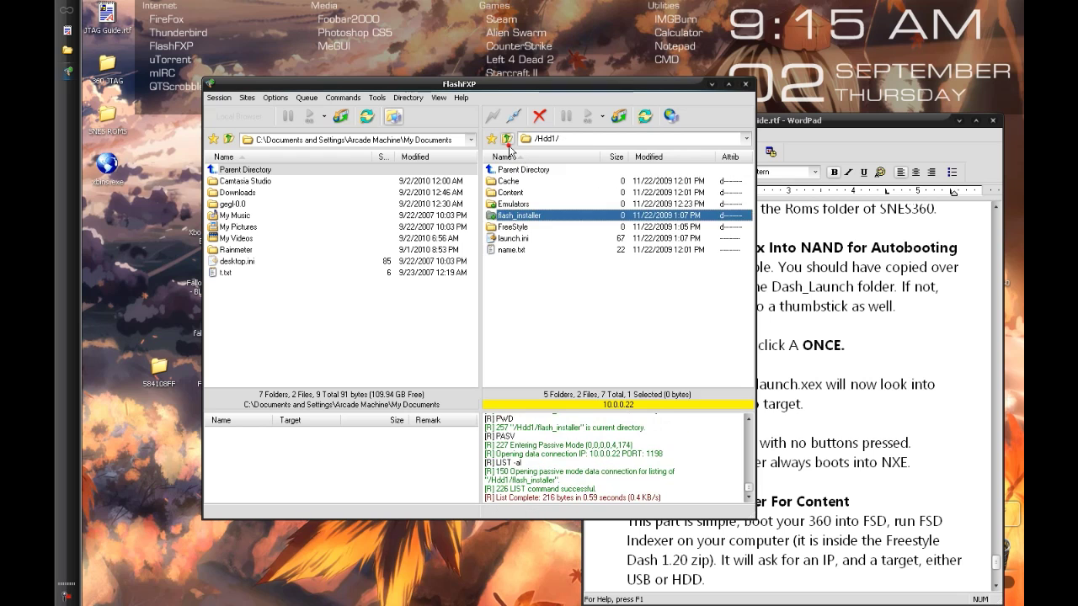
Step: Read the guide's section 12 on running default.xex, launch.ini targets and default boot behaviour, glancing ahead at section 13
{"action": "left_click", "coordinate": [827, 354]}
{"action": "scroll", "coordinate": [734, 330], "scroll_direction": "down", "scroll_amount": 3}
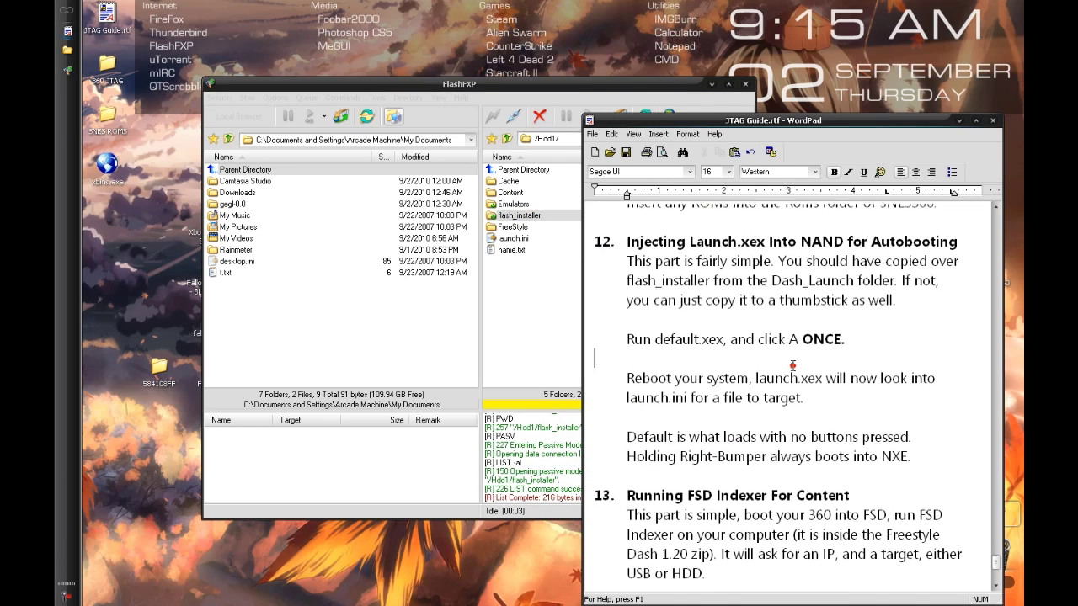
{"action": "left_click_drag", "start_coordinate": [627, 326], "coordinate": [787, 330]}
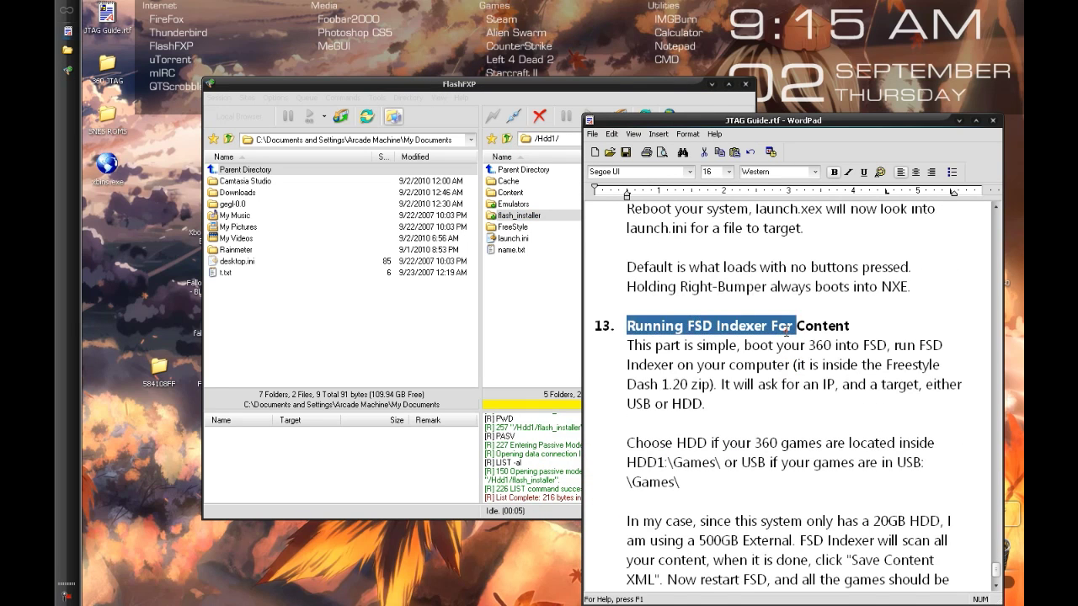
{"action": "left_click", "coordinate": [786, 330]}
{"action": "left_click_drag", "start_coordinate": [843, 299], "coordinate": [782, 241]}
{"action": "left_click", "coordinate": [782, 241]}
{"action": "left_click", "coordinate": [906, 287]}
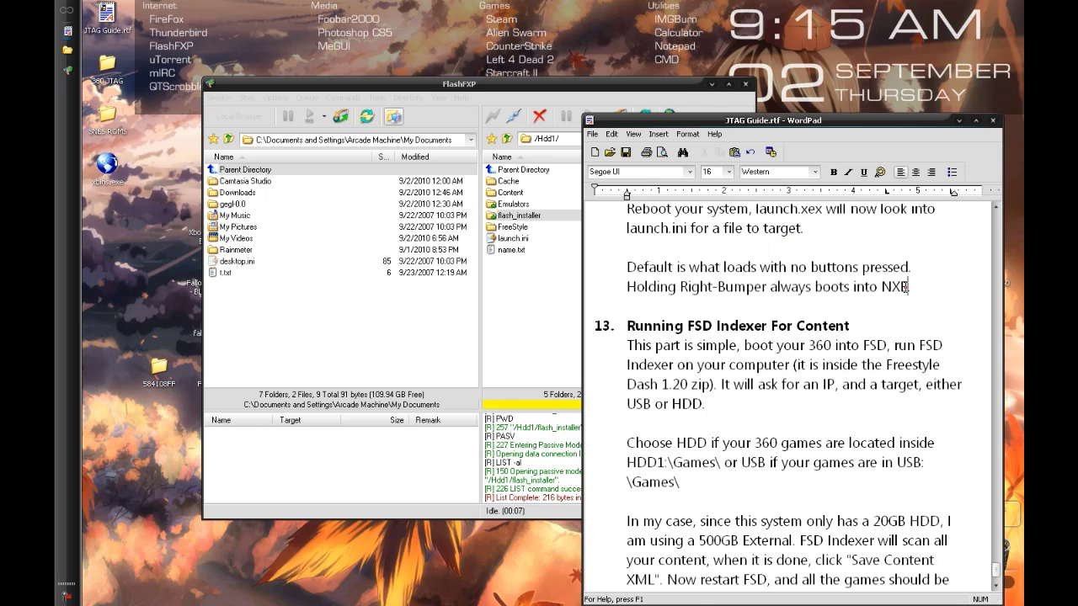
{"action": "scroll", "coordinate": [907, 286], "scroll_direction": "up", "scroll_amount": 6}
{"action": "scroll", "coordinate": [724, 291], "scroll_direction": "down", "scroll_amount": 3}
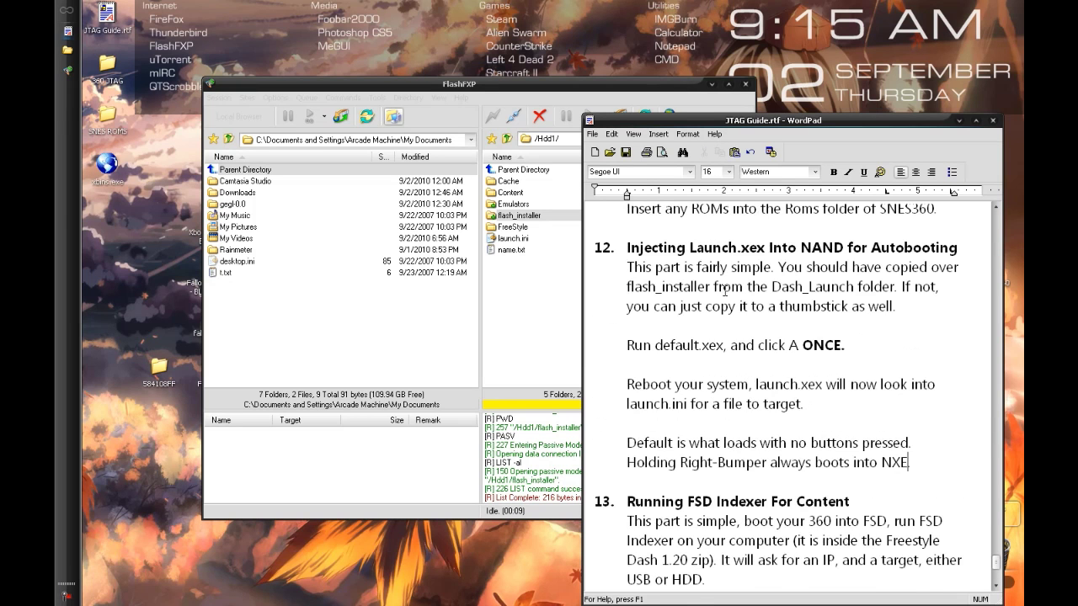
{"action": "scroll", "coordinate": [724, 290], "scroll_direction": "down", "scroll_amount": 3}
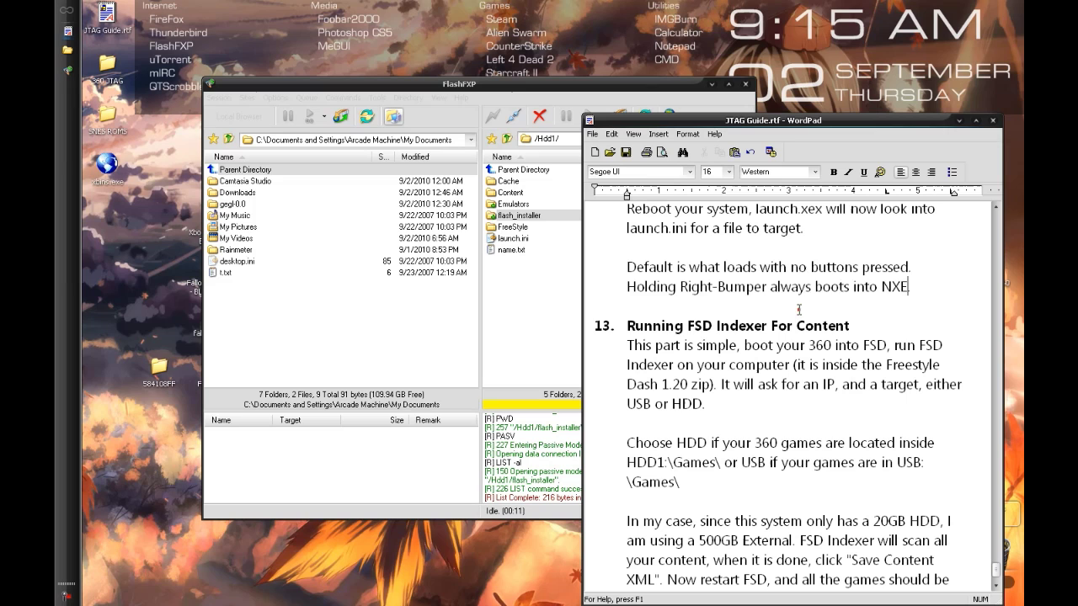
{"action": "left_click_drag", "start_coordinate": [799, 310], "coordinate": [626, 268]}
{"action": "left_click", "coordinate": [786, 263]}
{"action": "left_click_drag", "start_coordinate": [786, 257], "coordinate": [841, 306]}
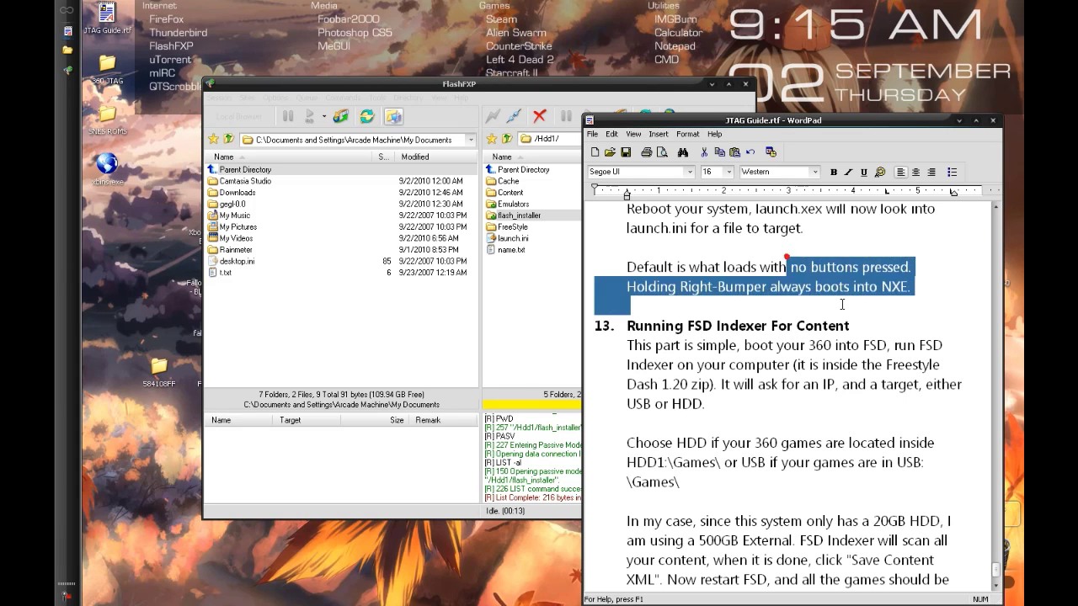
{"action": "left_click", "coordinate": [842, 304]}
Step: Review the guide's section 13 on FSD Indexer and open Freestyle Dash 1.20.zip from the desktop's 360 JTAG folder
{"action": "scroll", "coordinate": [838, 295], "scroll_direction": "down", "scroll_amount": 2}
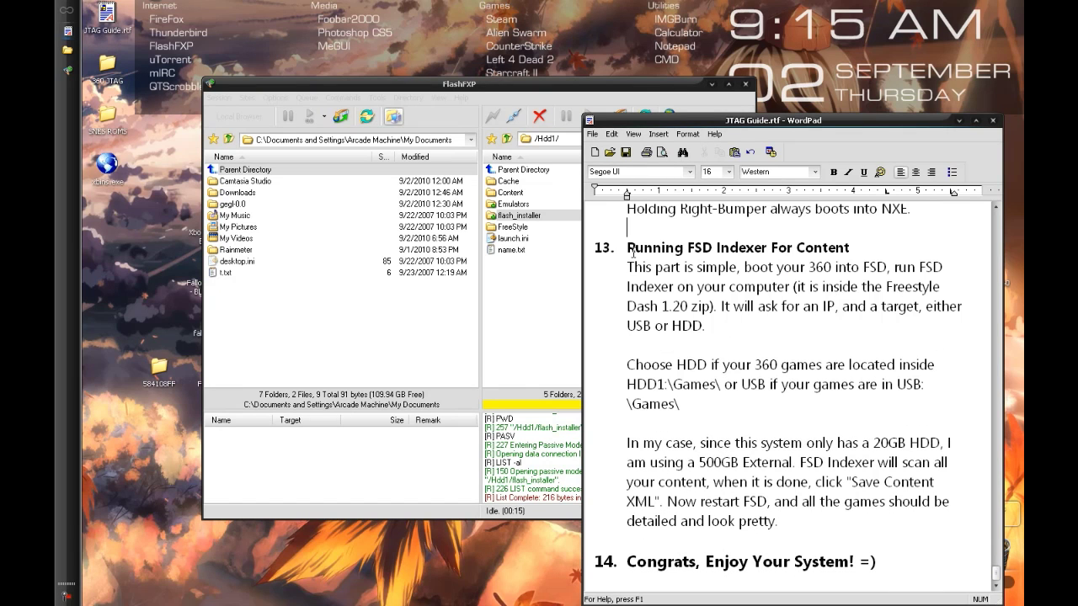
{"action": "left_click_drag", "start_coordinate": [630, 250], "coordinate": [846, 250]}
{"action": "left_click", "coordinate": [846, 250]}
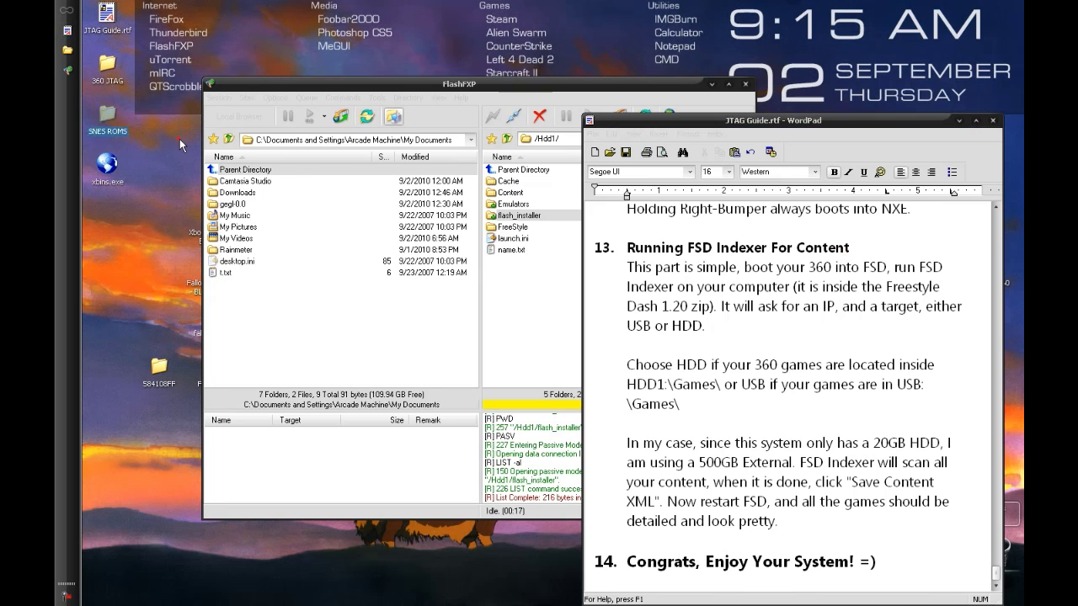
{"action": "double_click", "coordinate": [107, 63]}
{"action": "double_click", "coordinate": [362, 399]}
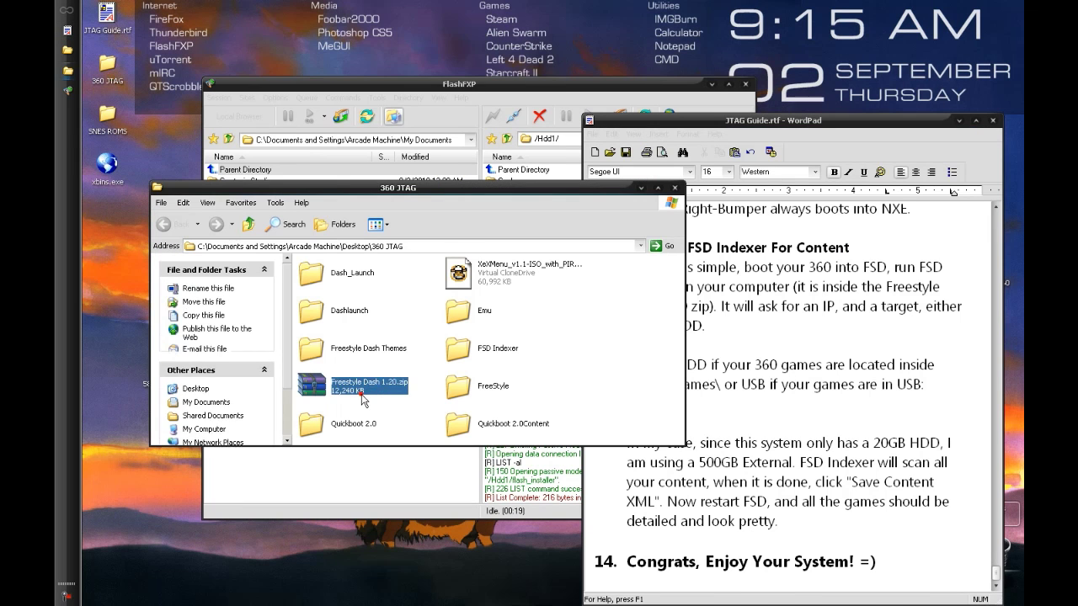